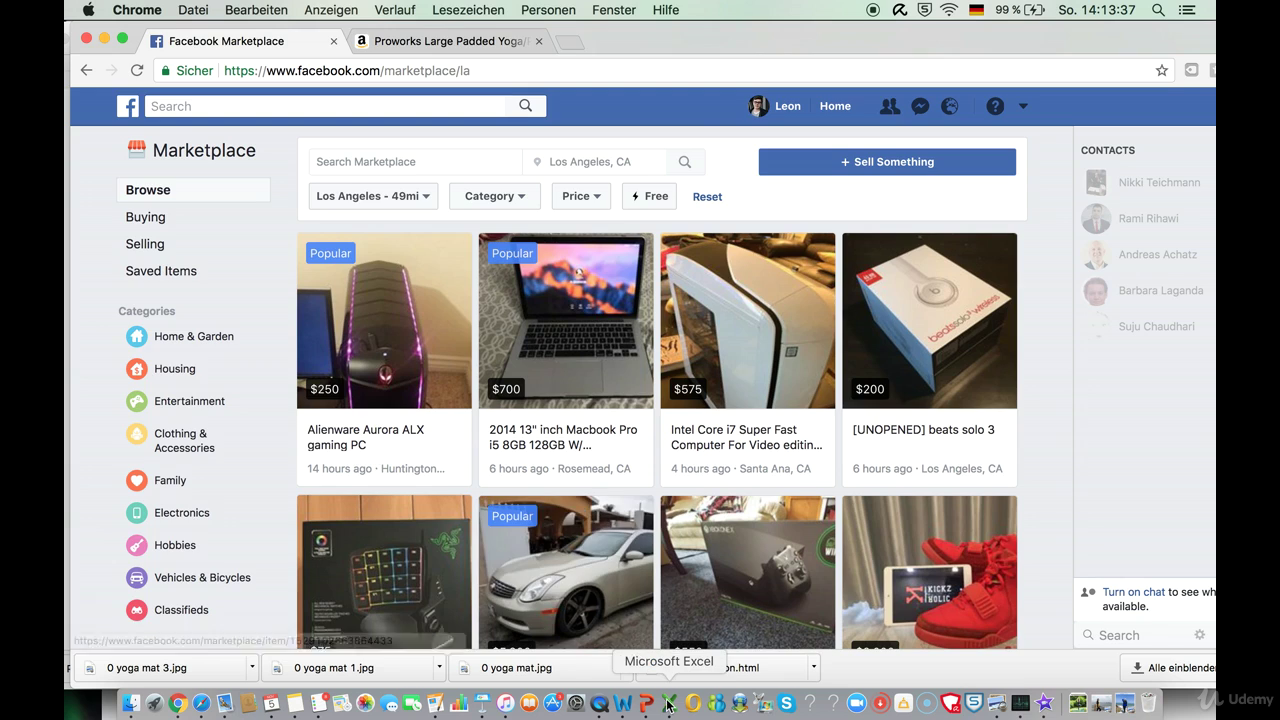
- Switch to Excel and examine the product spreadsheet's header cells from Identification number to Link Supplier
left_click(669, 703)
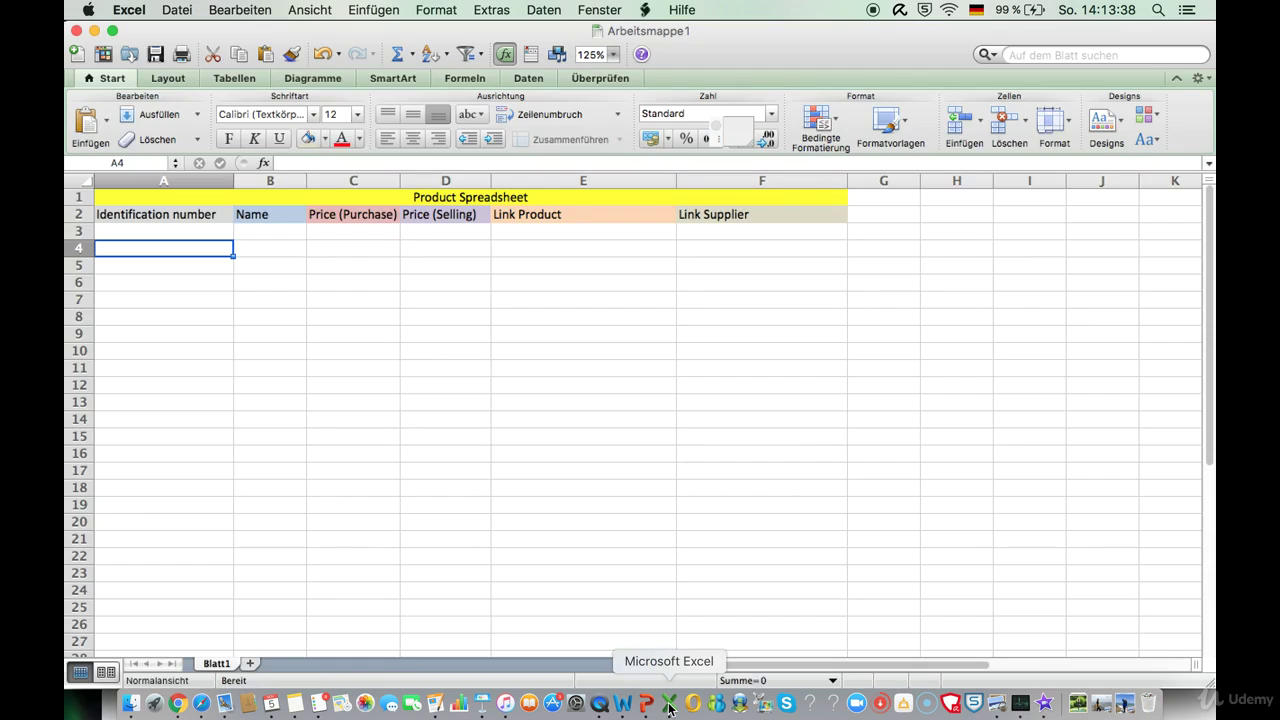
left_click(150, 218)
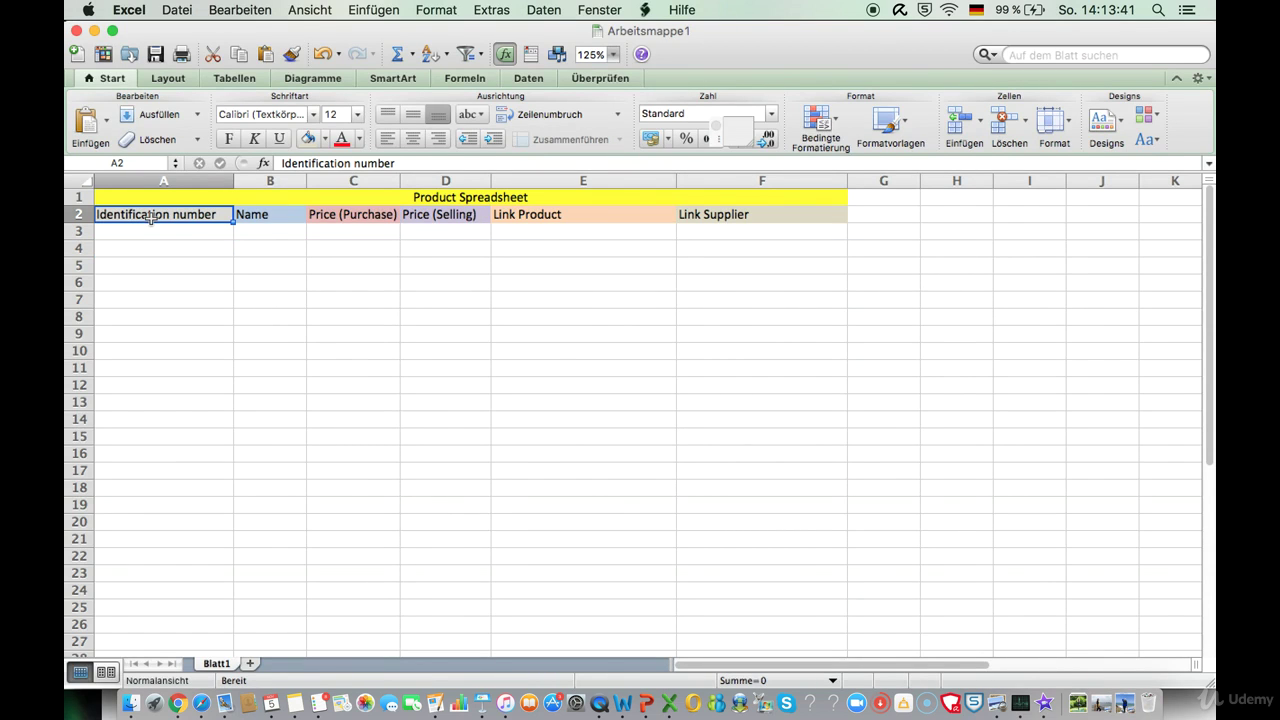
left_click(283, 217)
left_click(356, 222)
left_click(448, 216)
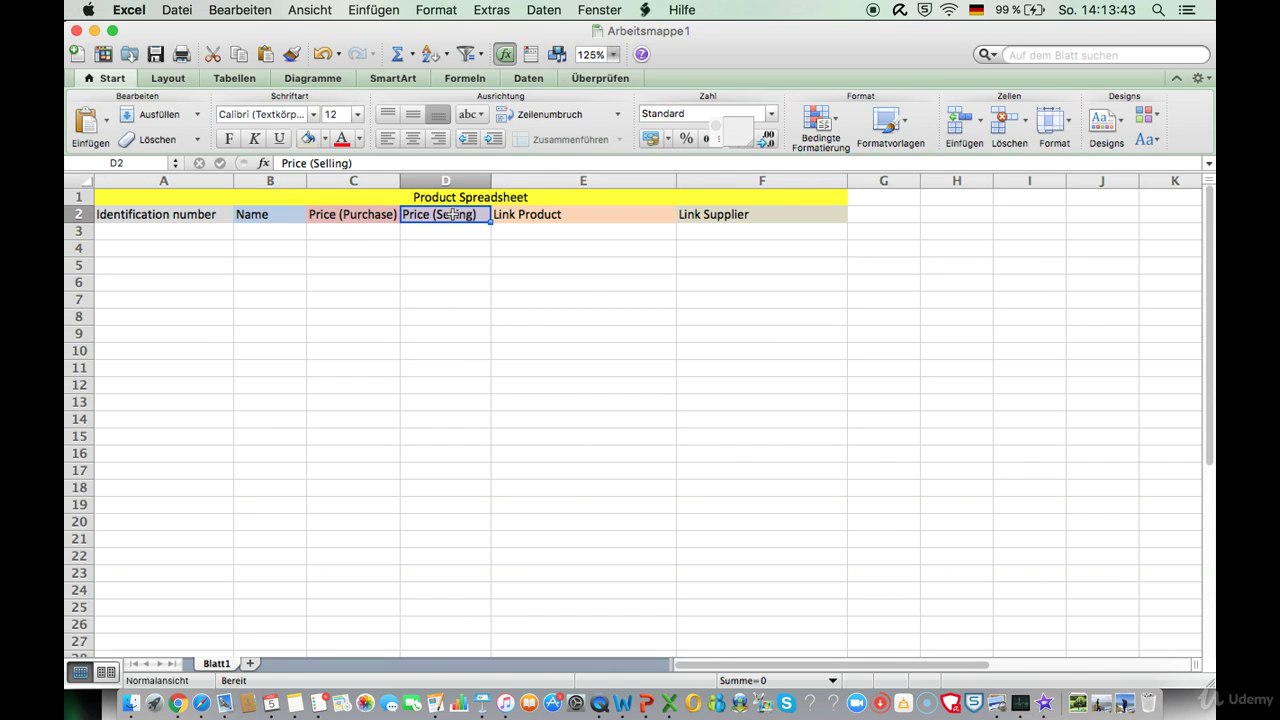
left_click(620, 215)
left_click(738, 216)
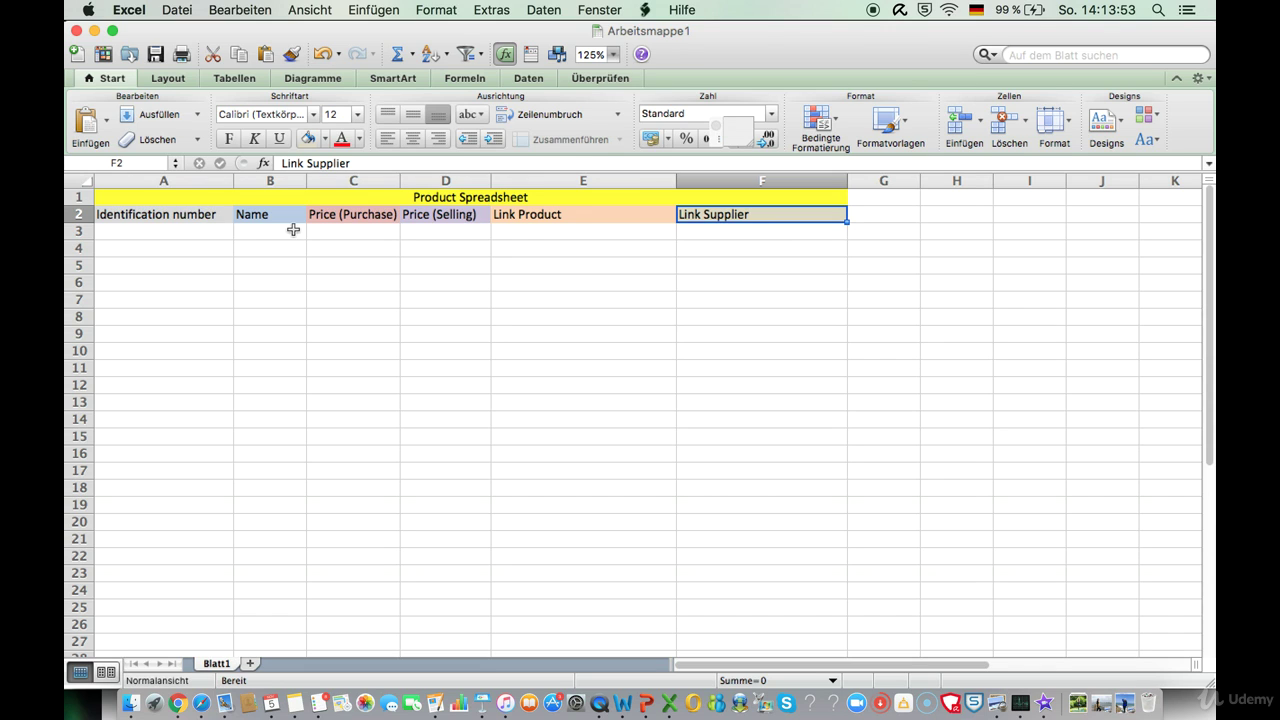
left_click(153, 219)
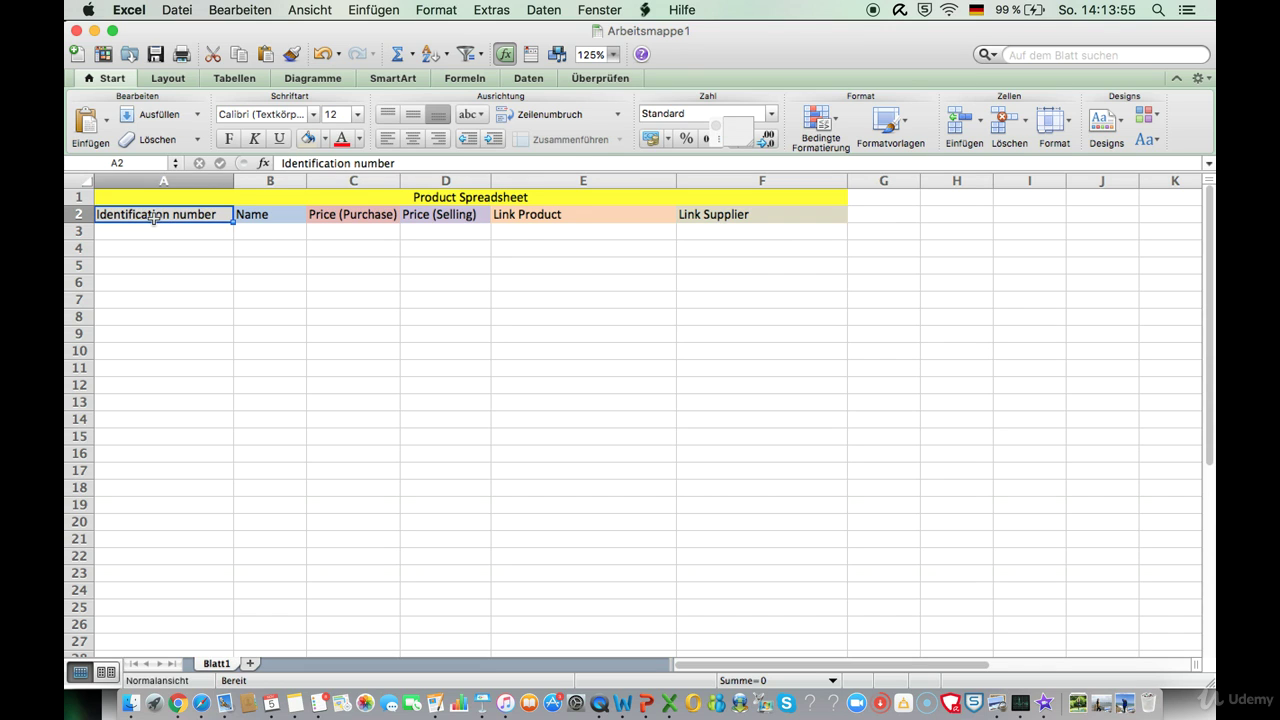
left_click(252, 218)
left_click(317, 215)
left_click(409, 226)
left_click(377, 213)
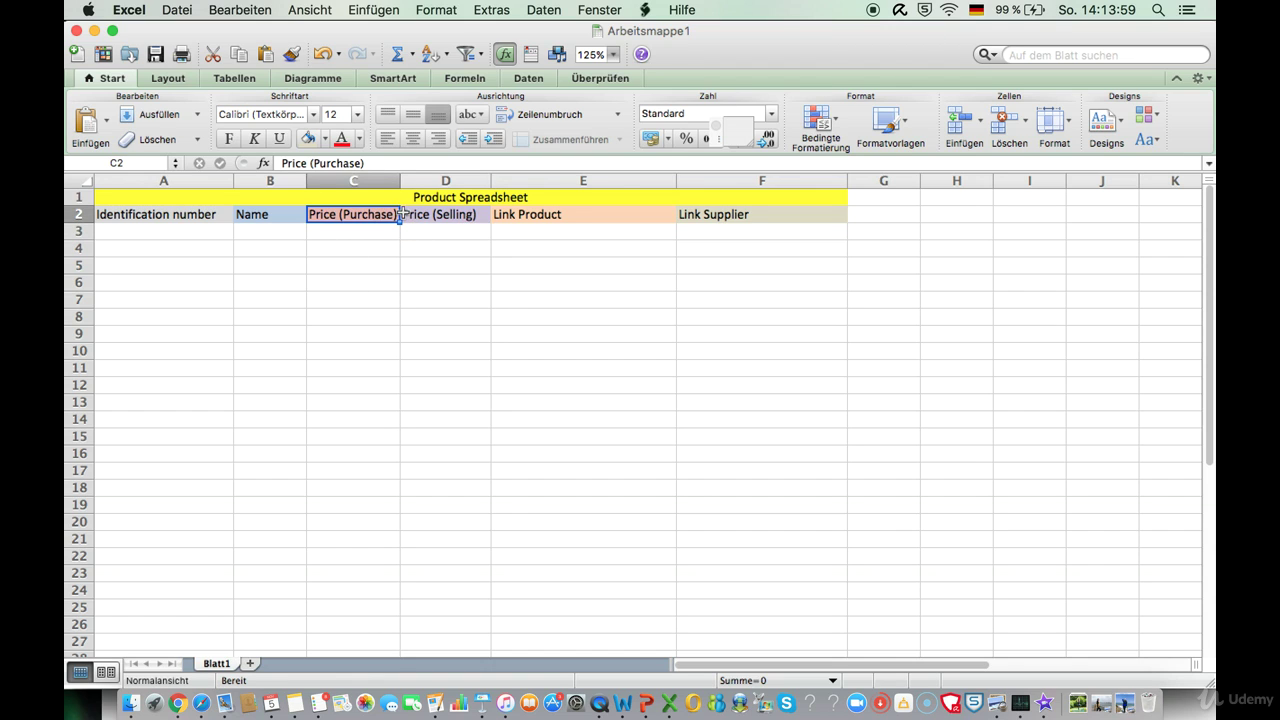
left_click(450, 226)
left_click(458, 215)
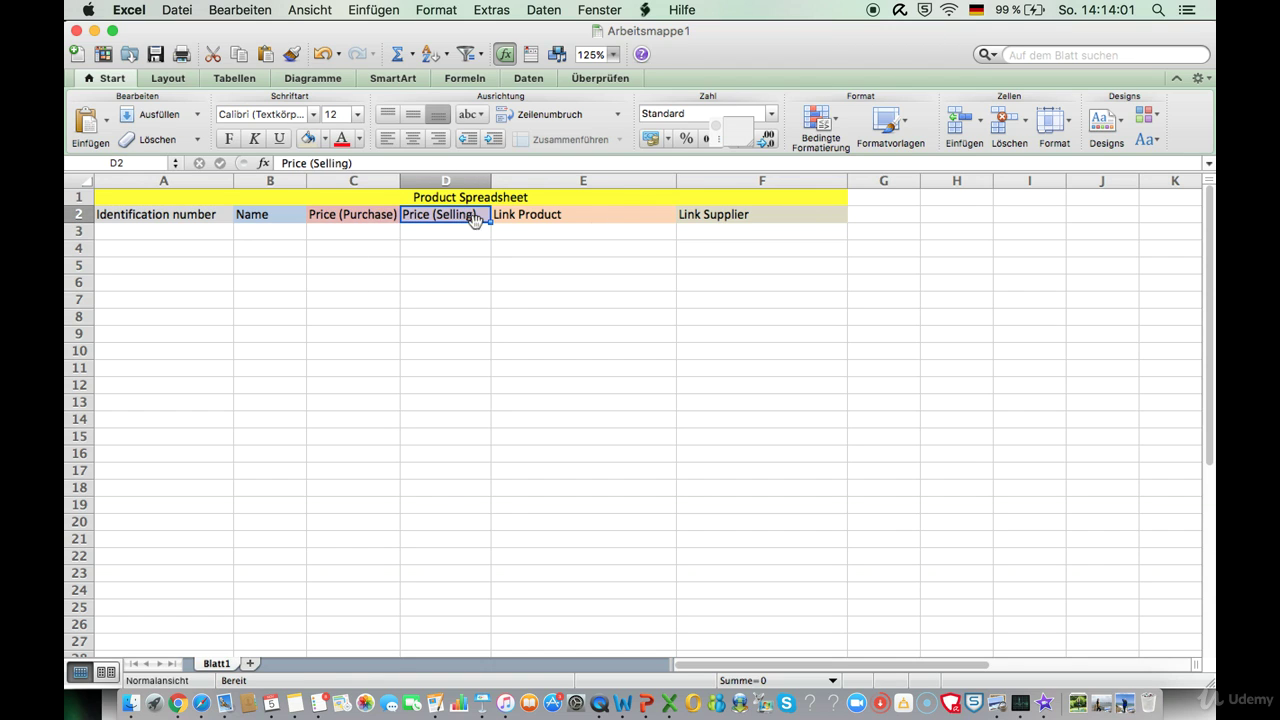
left_click(592, 214)
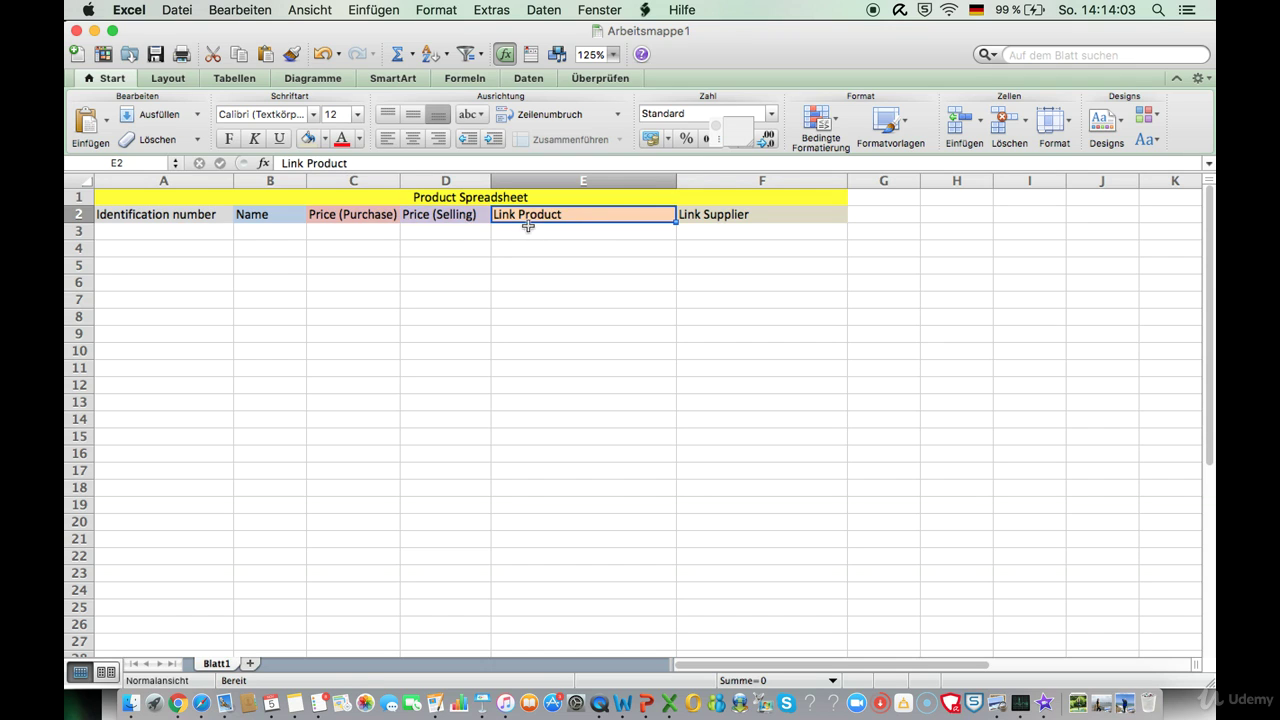
left_click(736, 216)
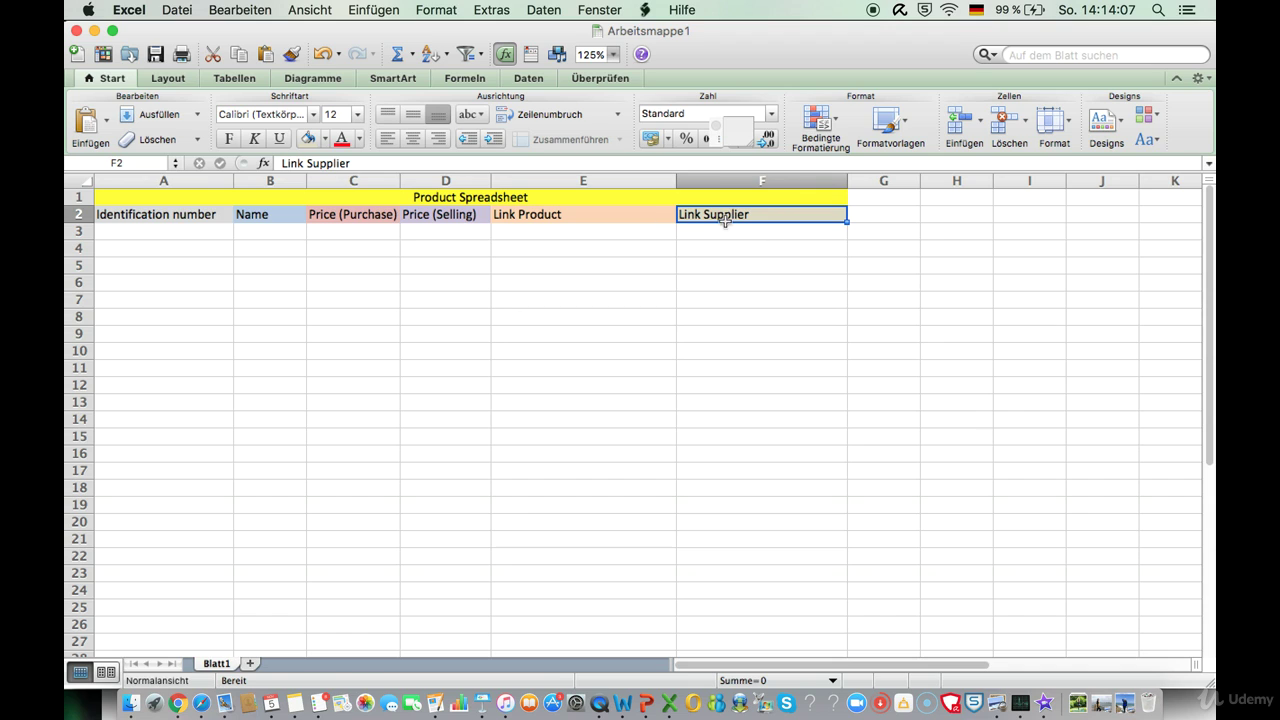
left_click(550, 231)
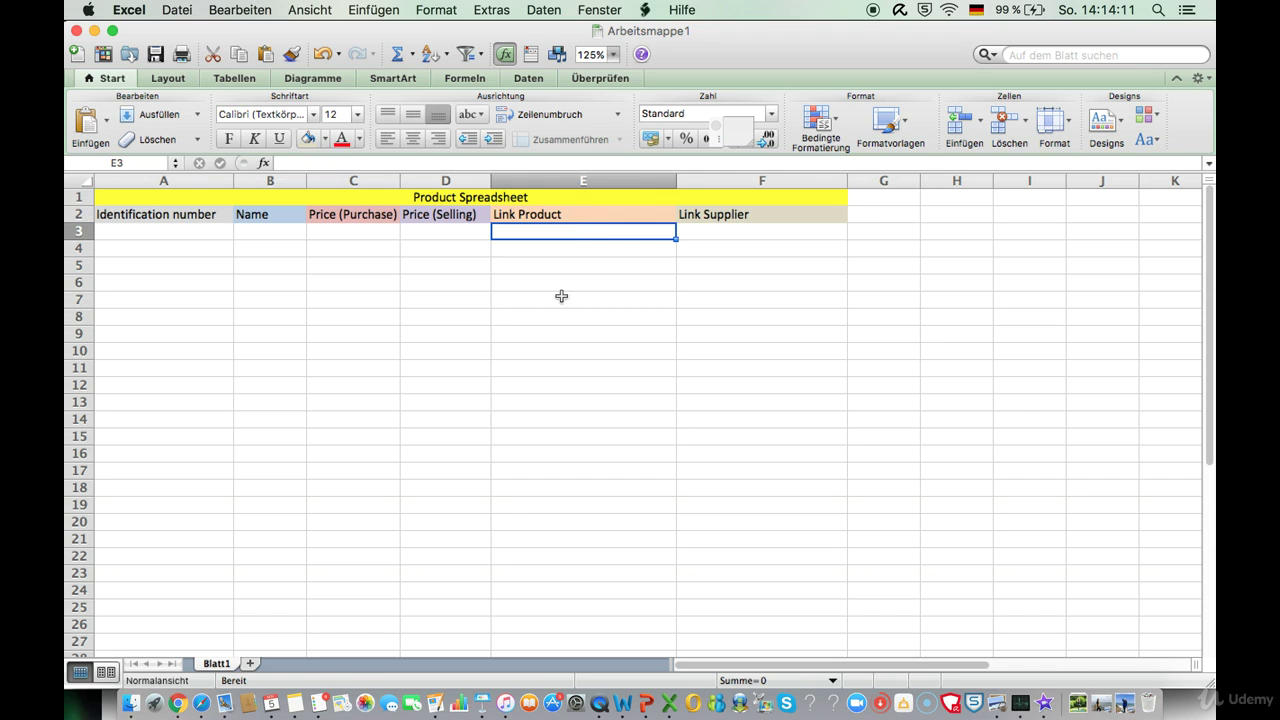
left_click(565, 213)
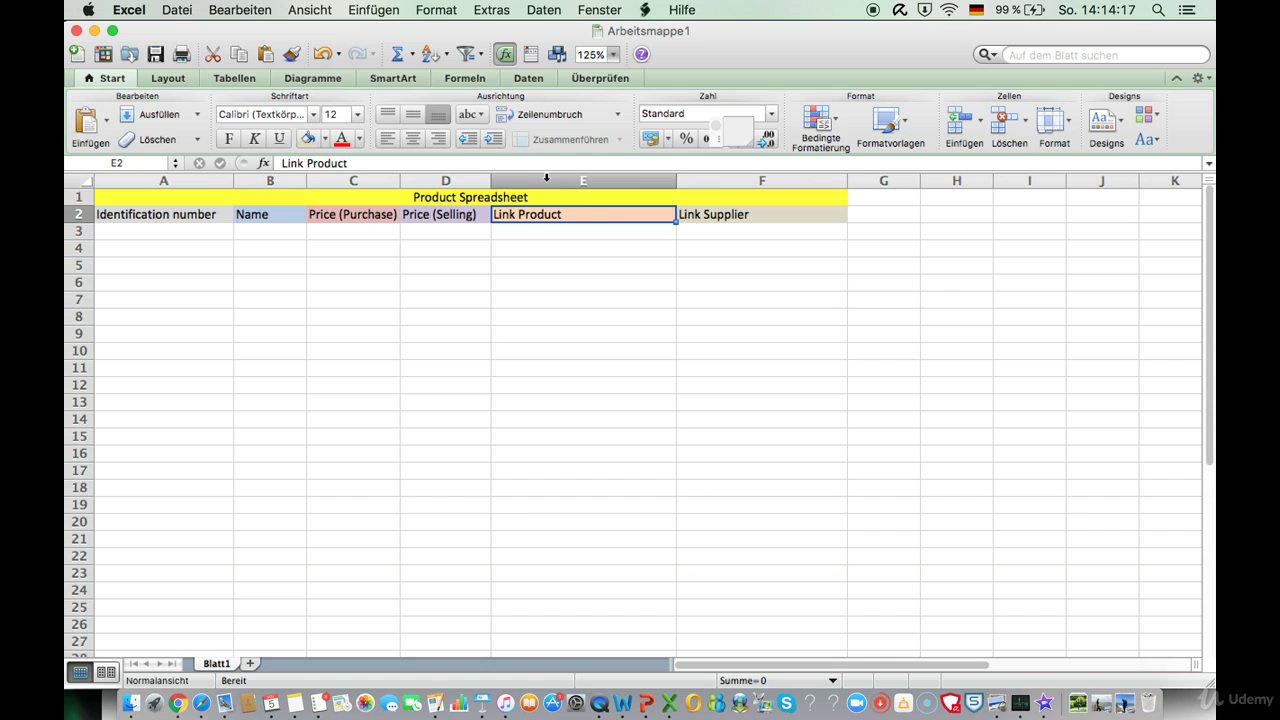
left_click_drag(530, 228, 530, 440)
left_click(531, 280)
left_click(523, 218)
- Add a "Quantity sold" header in cell G2 and widen column G to fit the text
left_click(882, 213)
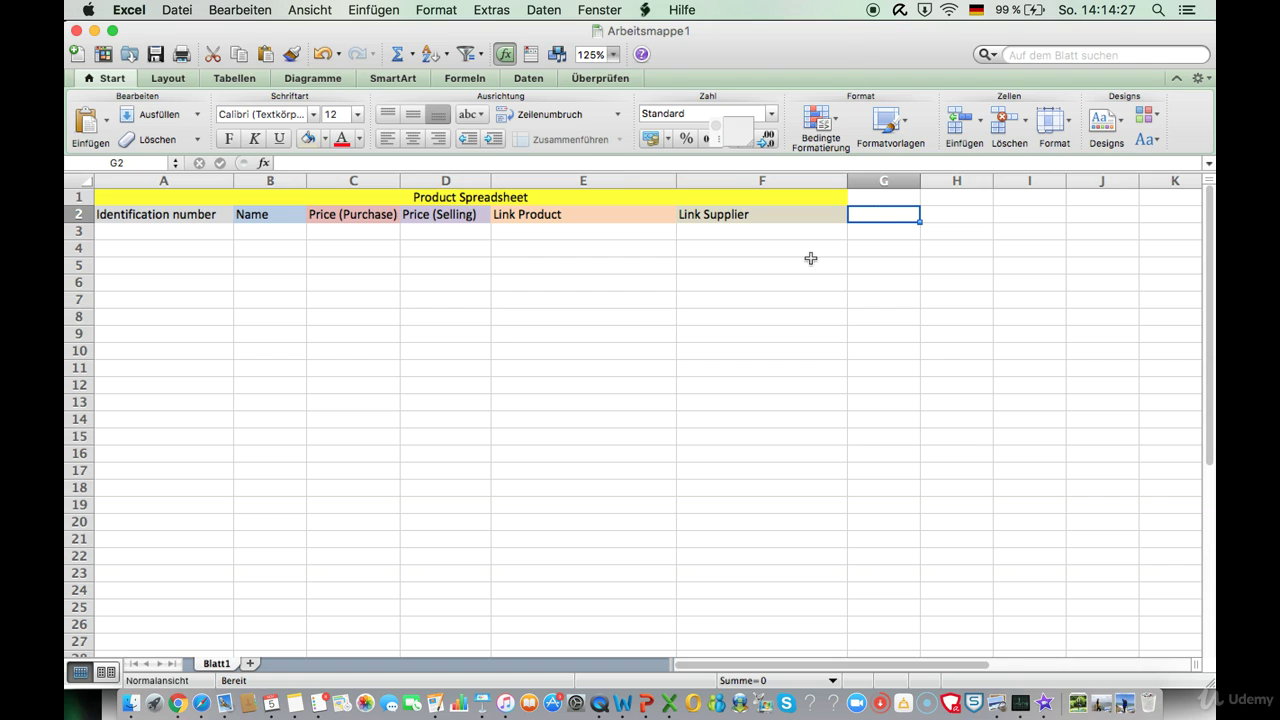
type("Quan")
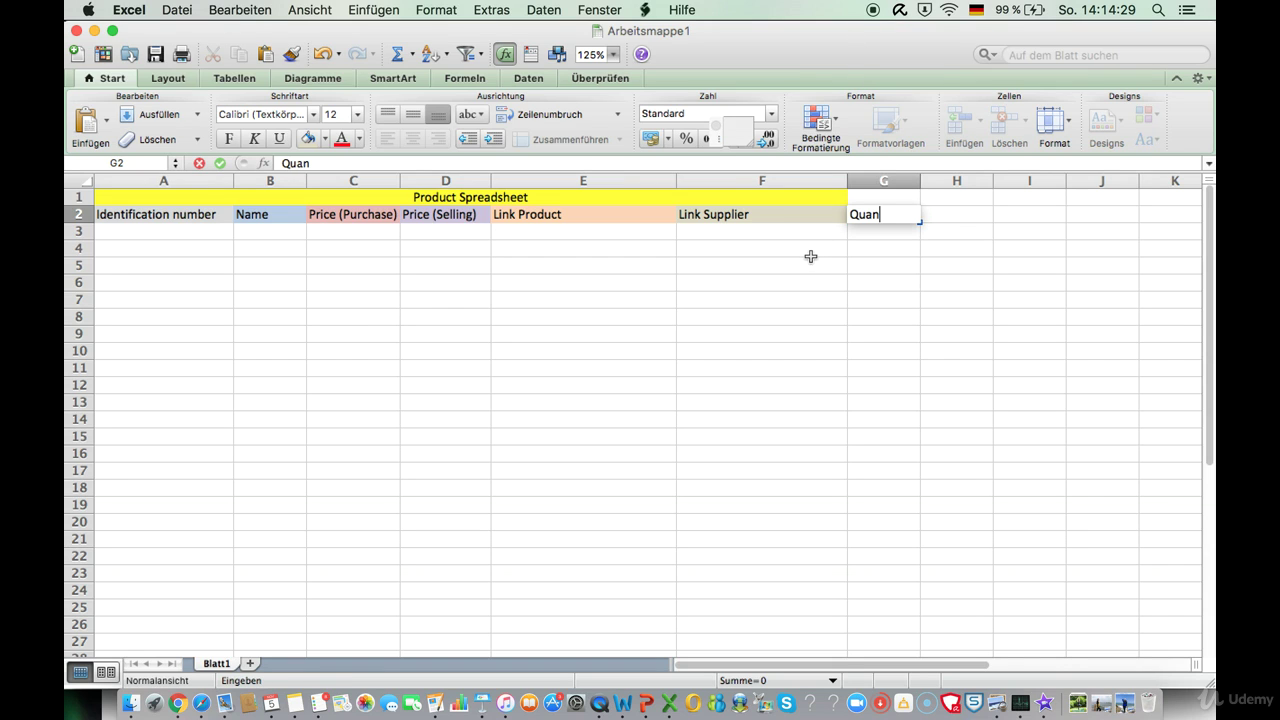
type("tity sold")
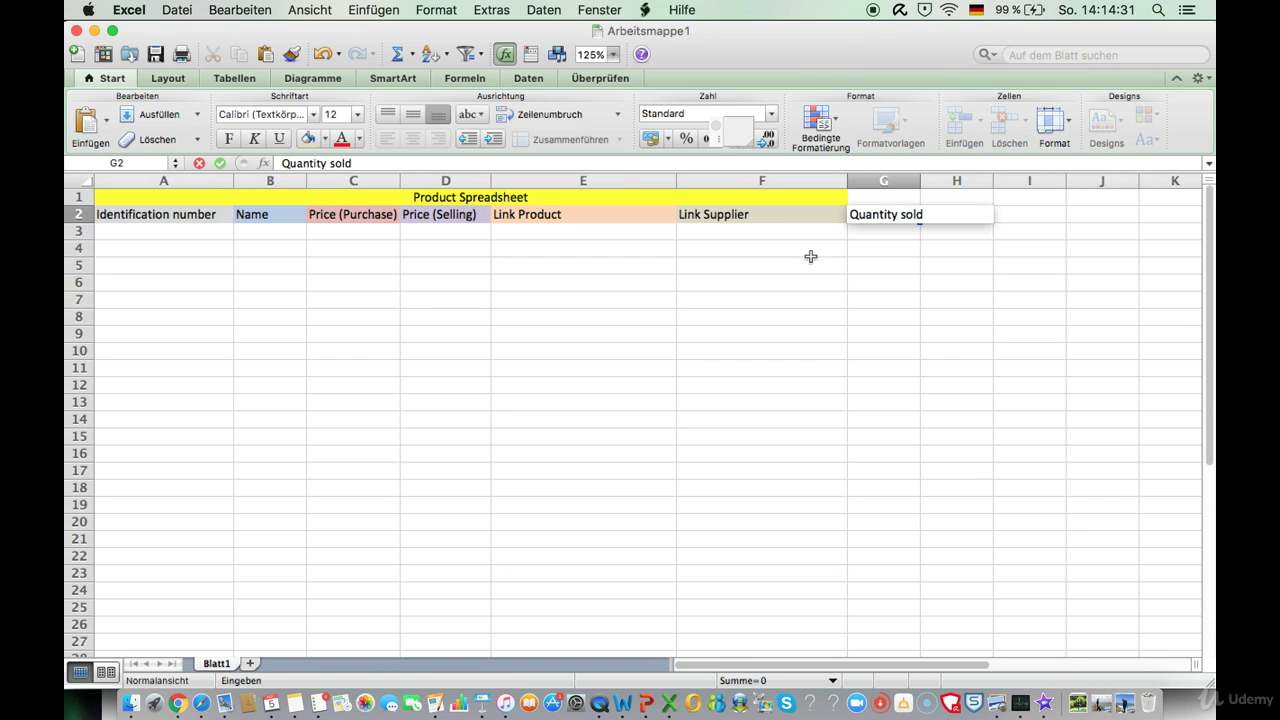
type("d")
left_click(918, 180)
left_click_drag(921, 180, 951, 180)
left_click(897, 207)
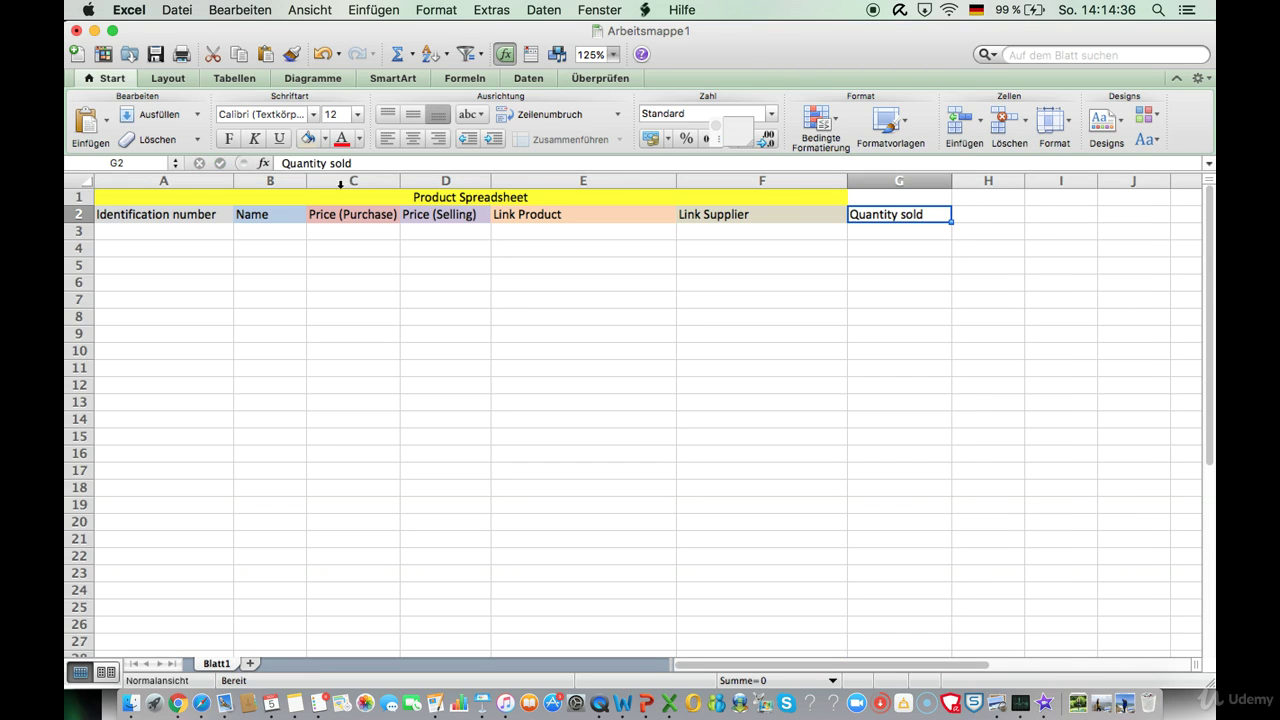
- Fill the Quantity sold header cell with standard yellow
left_click(324, 139)
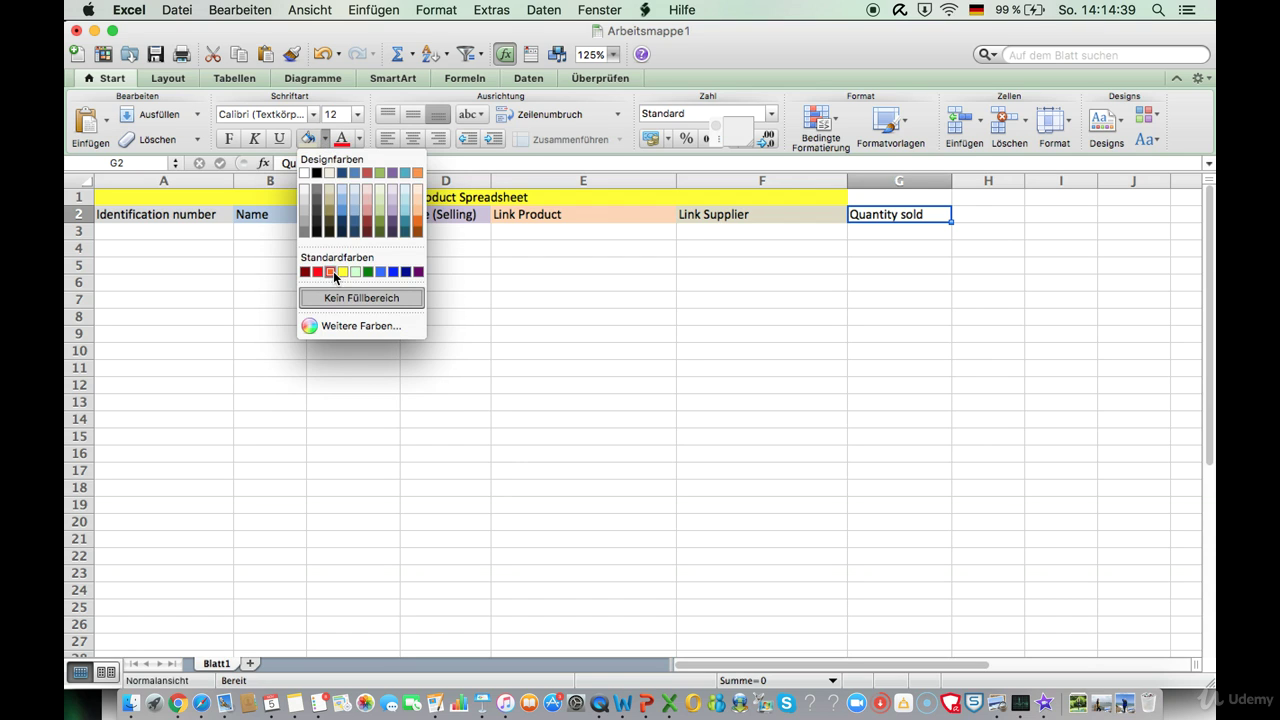
left_click(343, 271)
left_click(676, 232)
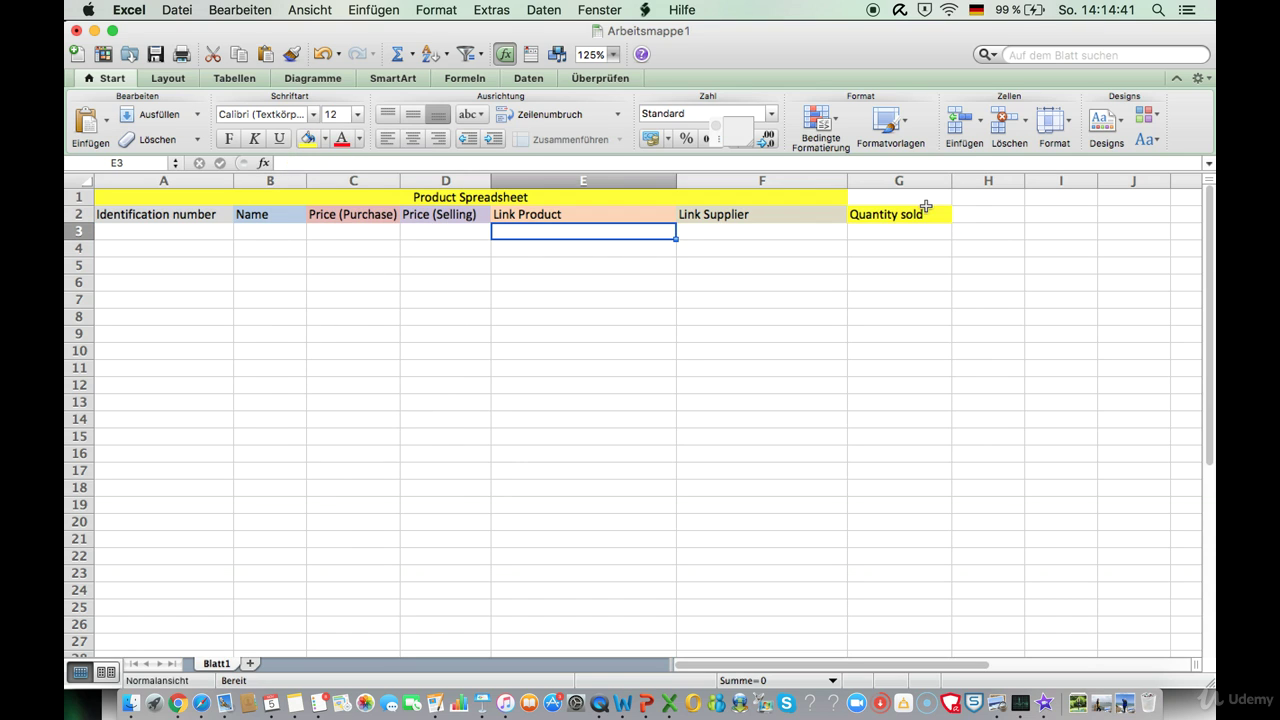
- Fill the Quantity sold header cell with a custom light green chosen from the colour wheel
left_click(917, 212)
left_click(324, 139)
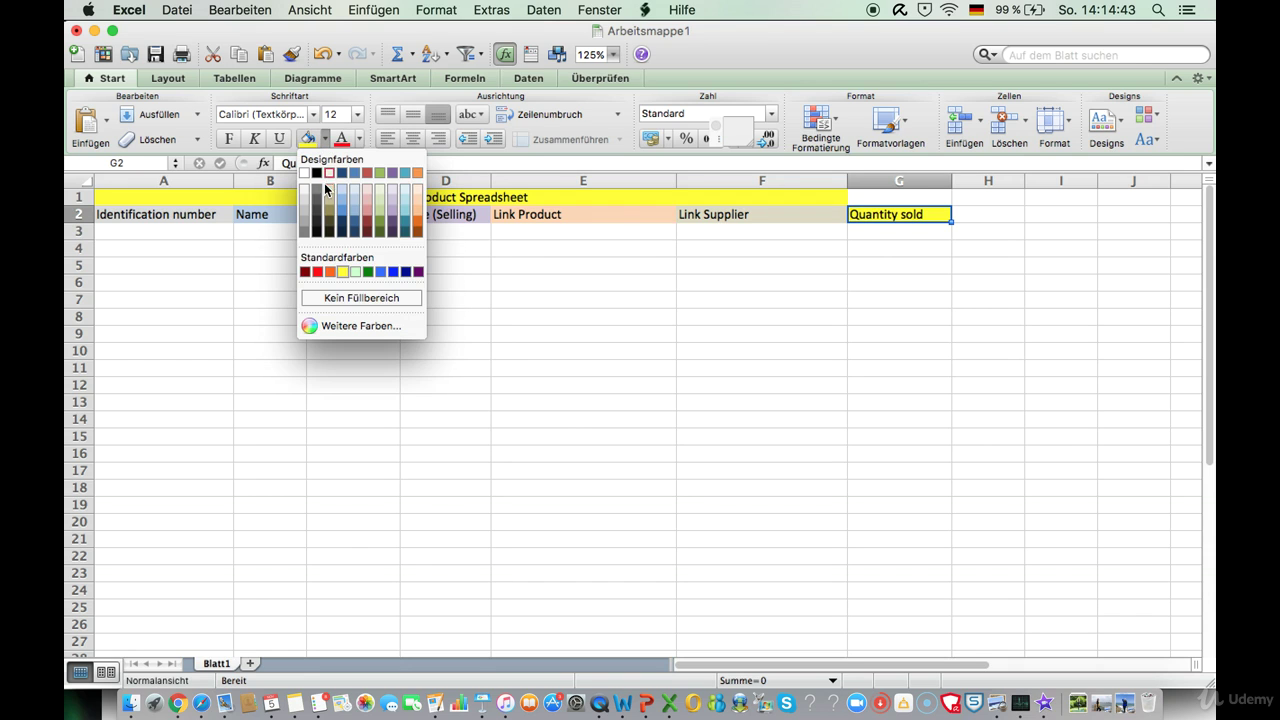
left_click(336, 326)
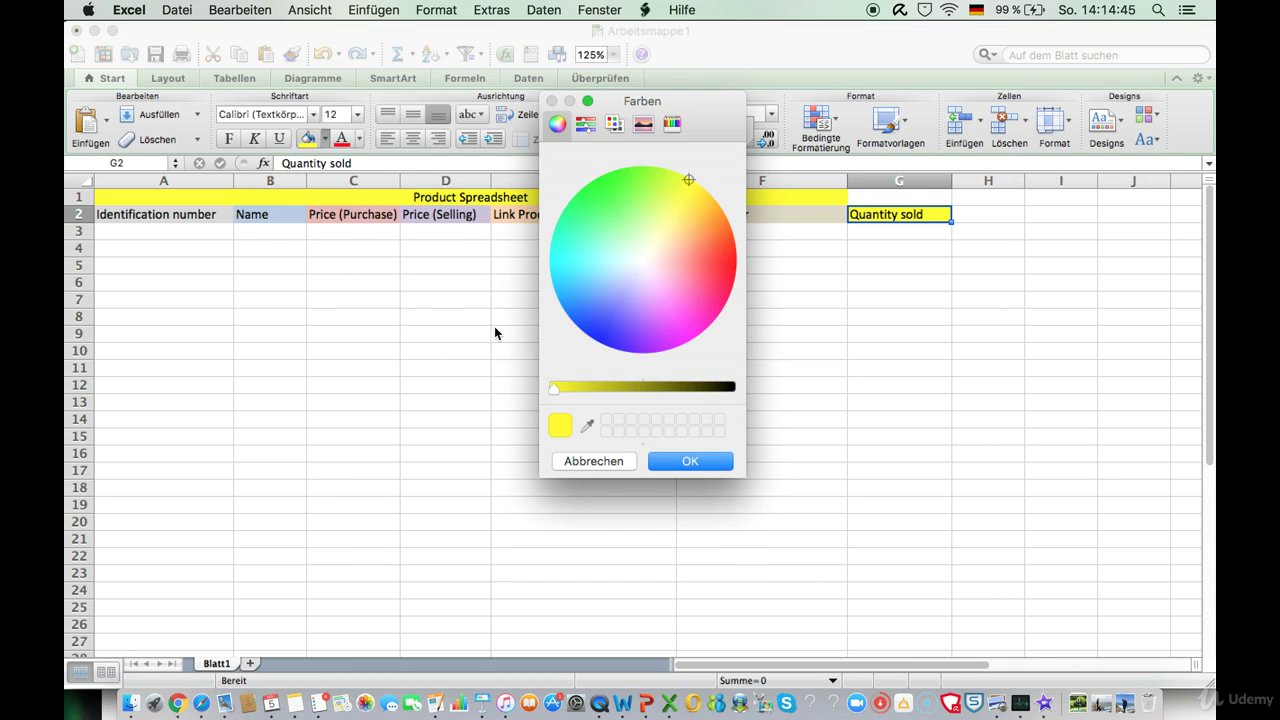
left_click(647, 236)
left_click(674, 227)
left_click(666, 221)
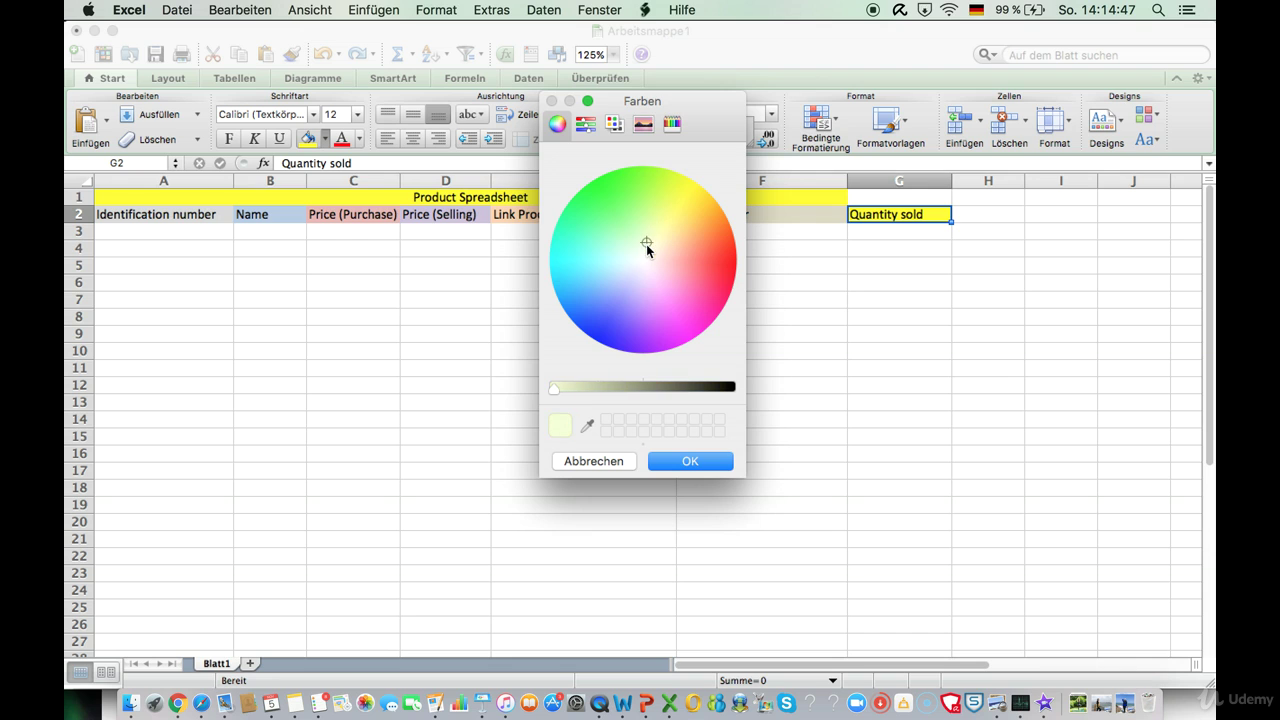
left_click(631, 248)
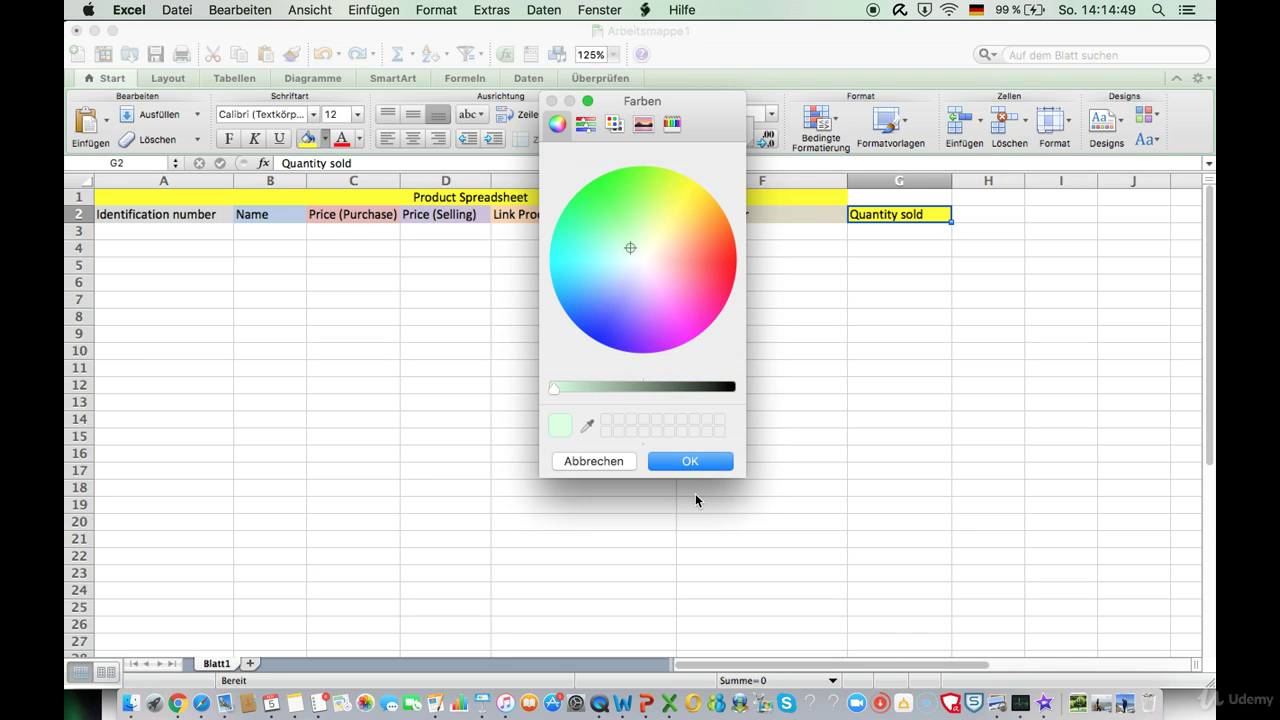
left_click(693, 460)
left_click(786, 284)
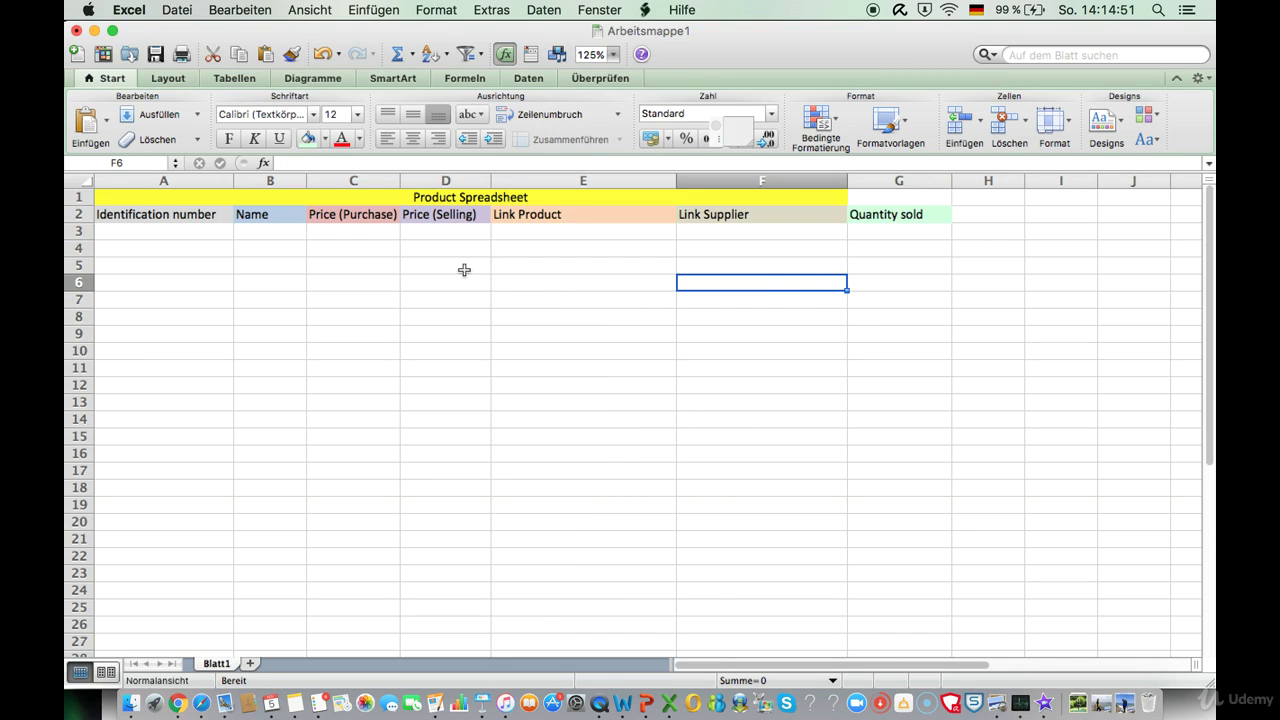
left_click(512, 246)
left_click(896, 226)
left_click(880, 211)
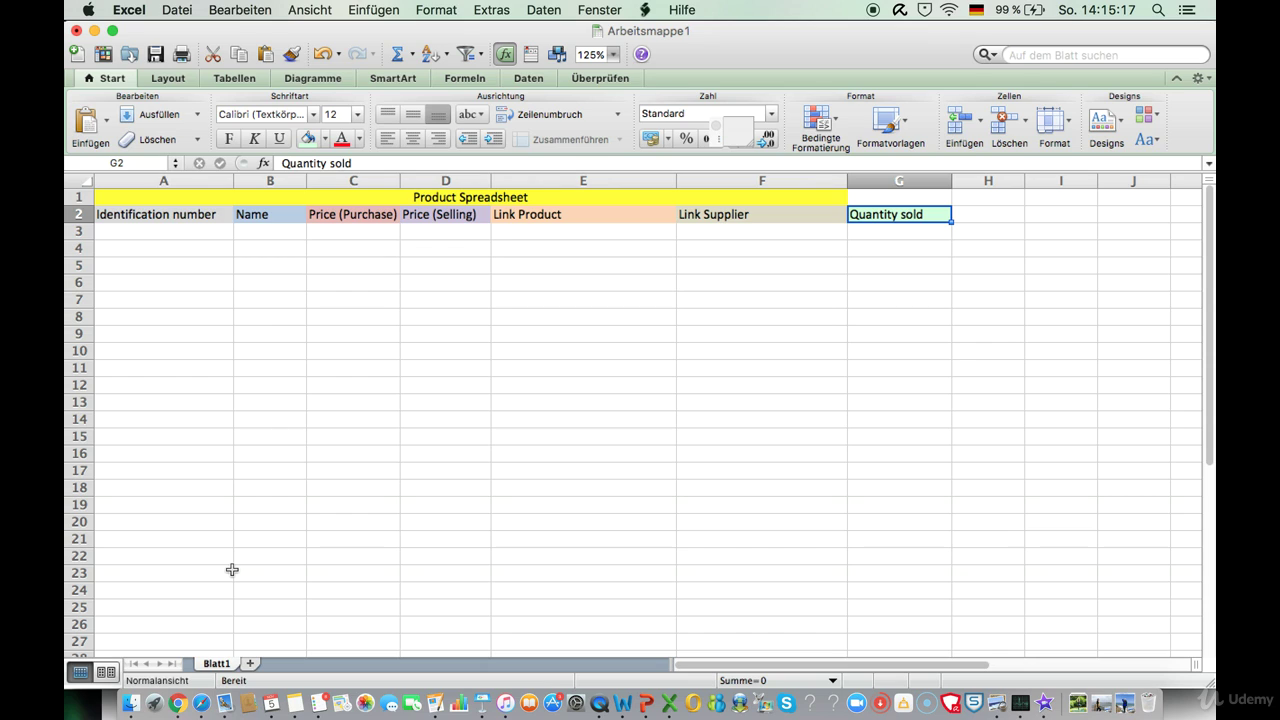
- Switch to Chrome and compare the yoga mat's Marketplace selling listing with its Amazon product page
left_click(178, 703)
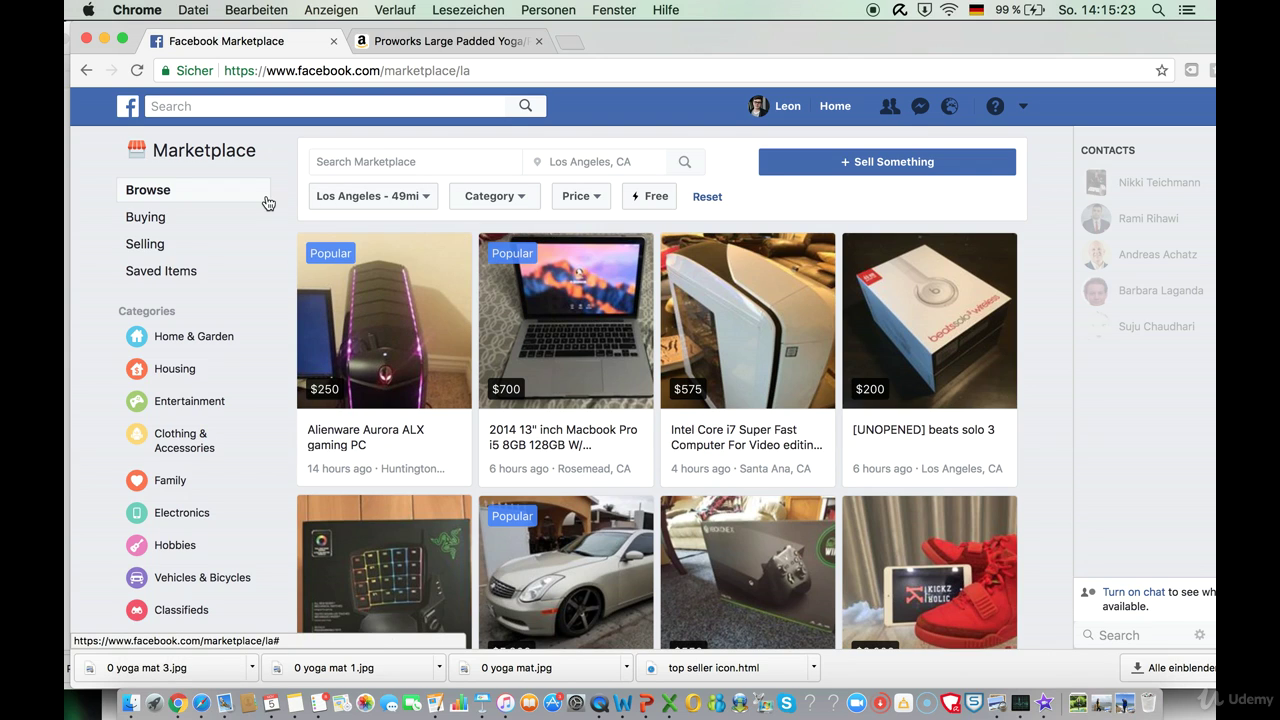
left_click(205, 249)
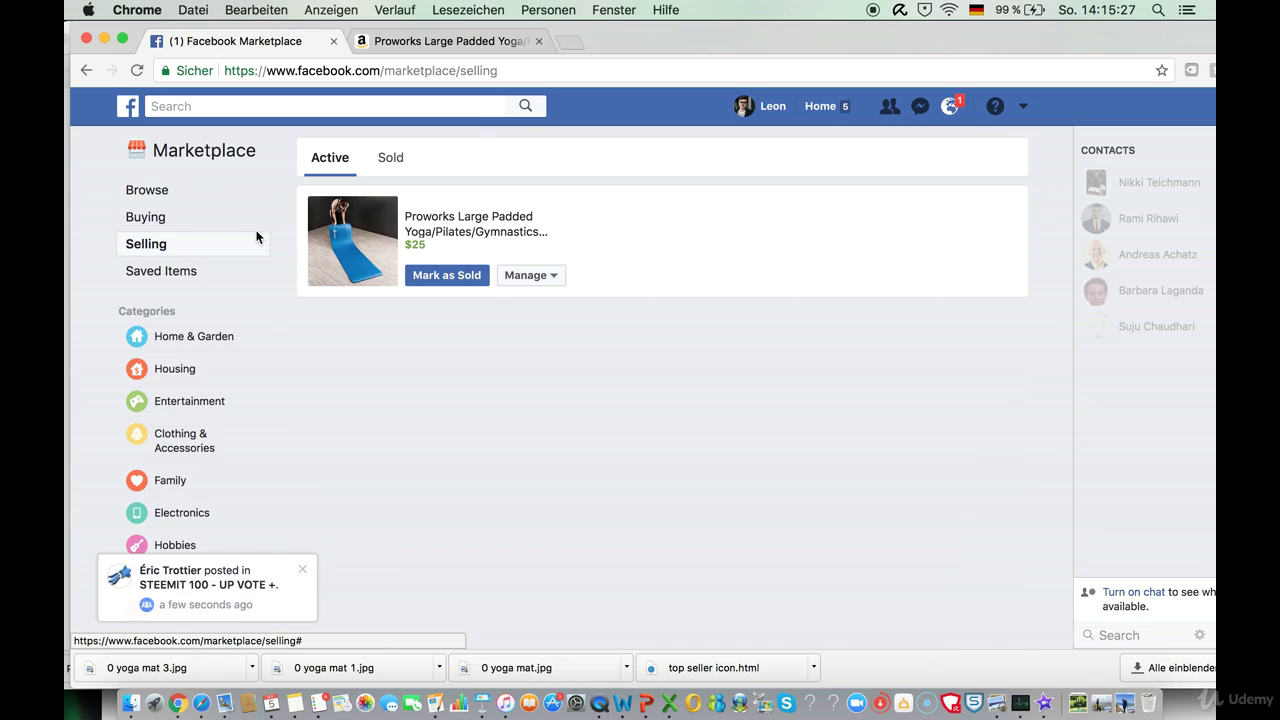
left_click(411, 42)
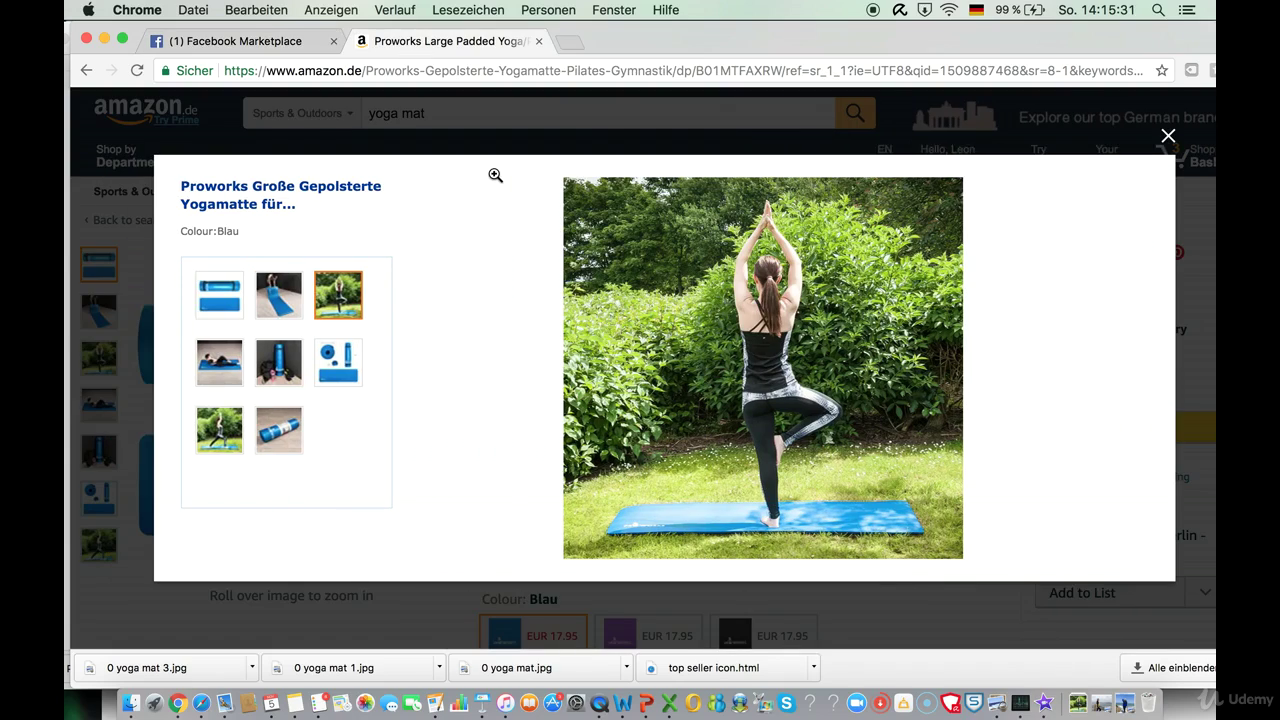
left_click(1171, 133)
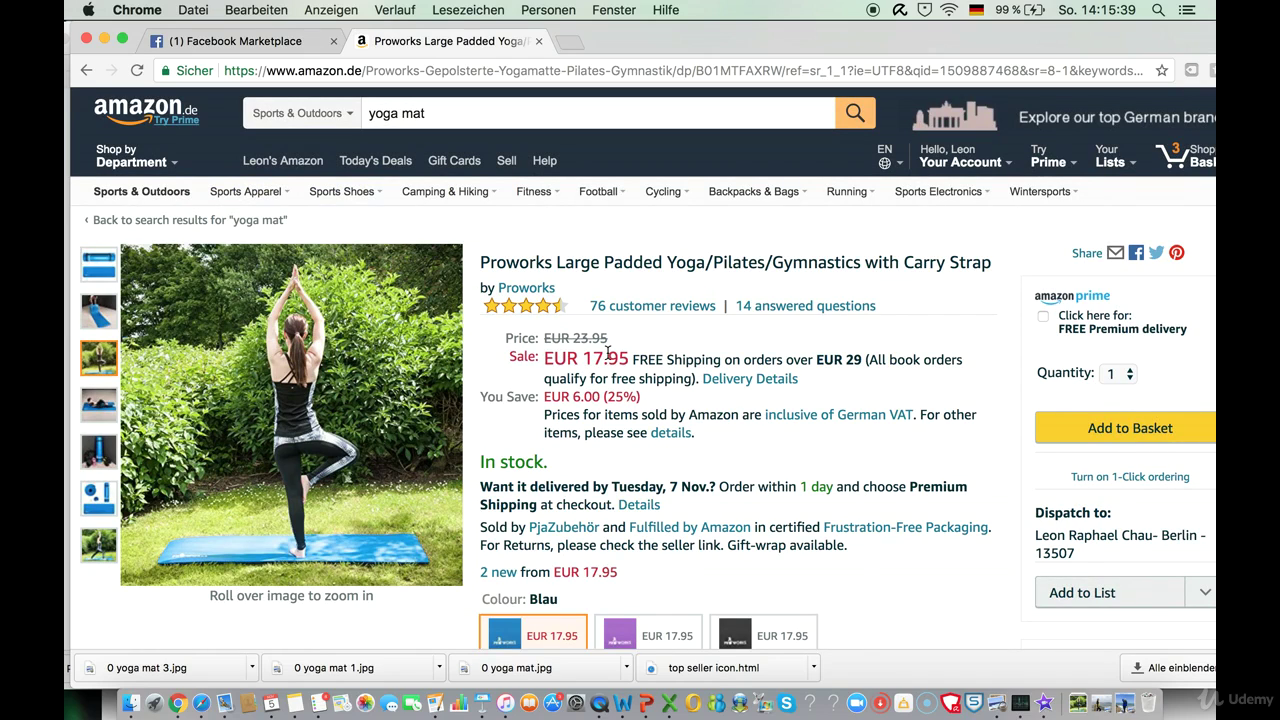
left_click(291, 47)
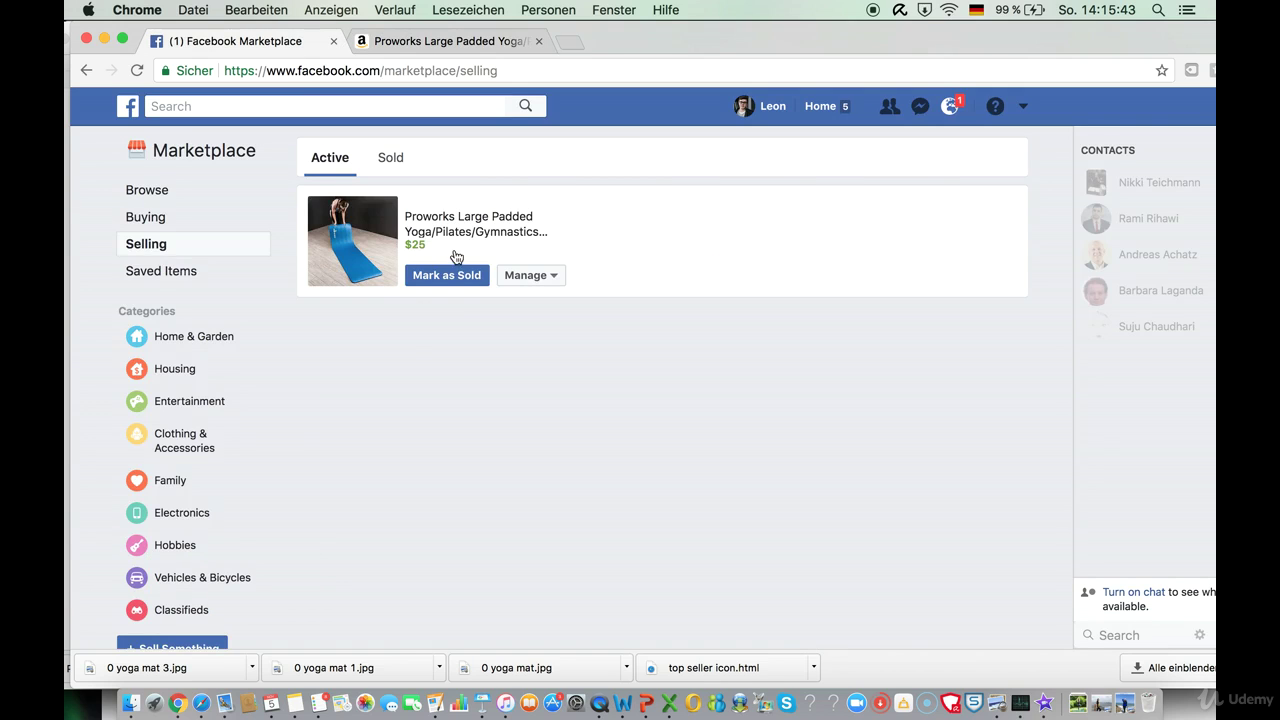
- Copy the web address of the yoga mat's Amazon page into cell F3 under Link Supplier in the Excel product spreadsheet
left_click(476, 44)
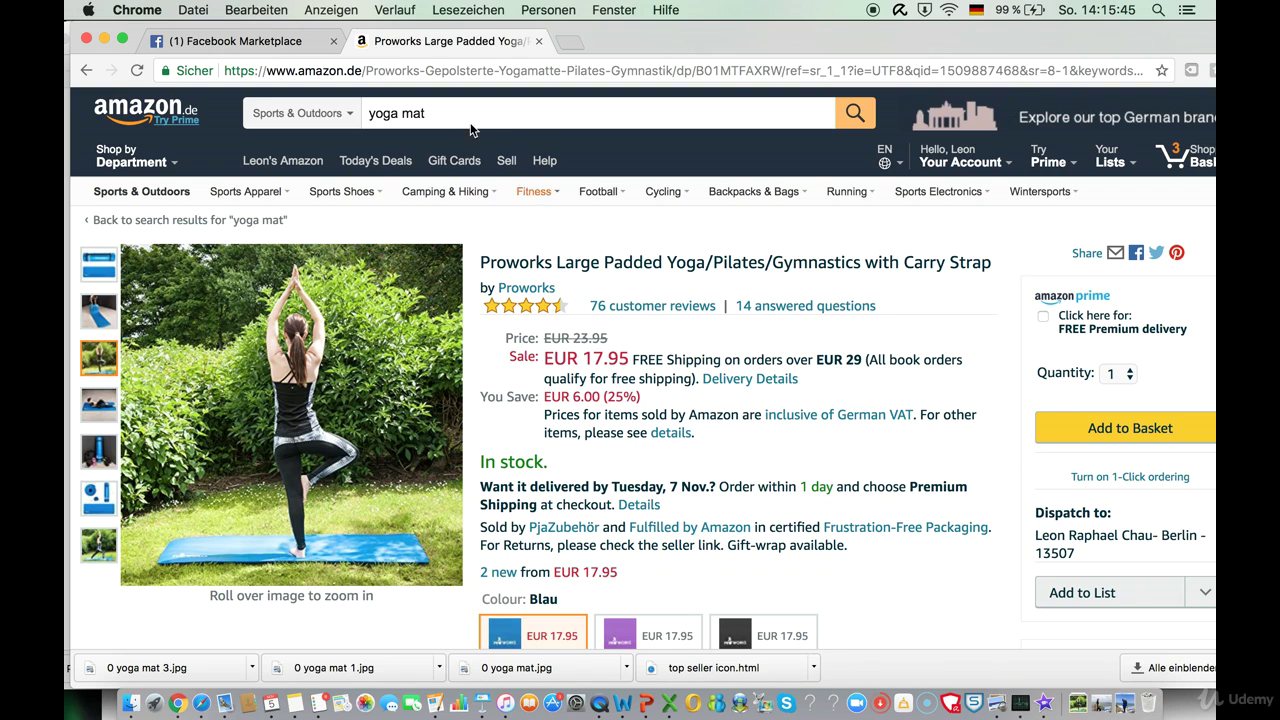
left_click(384, 72)
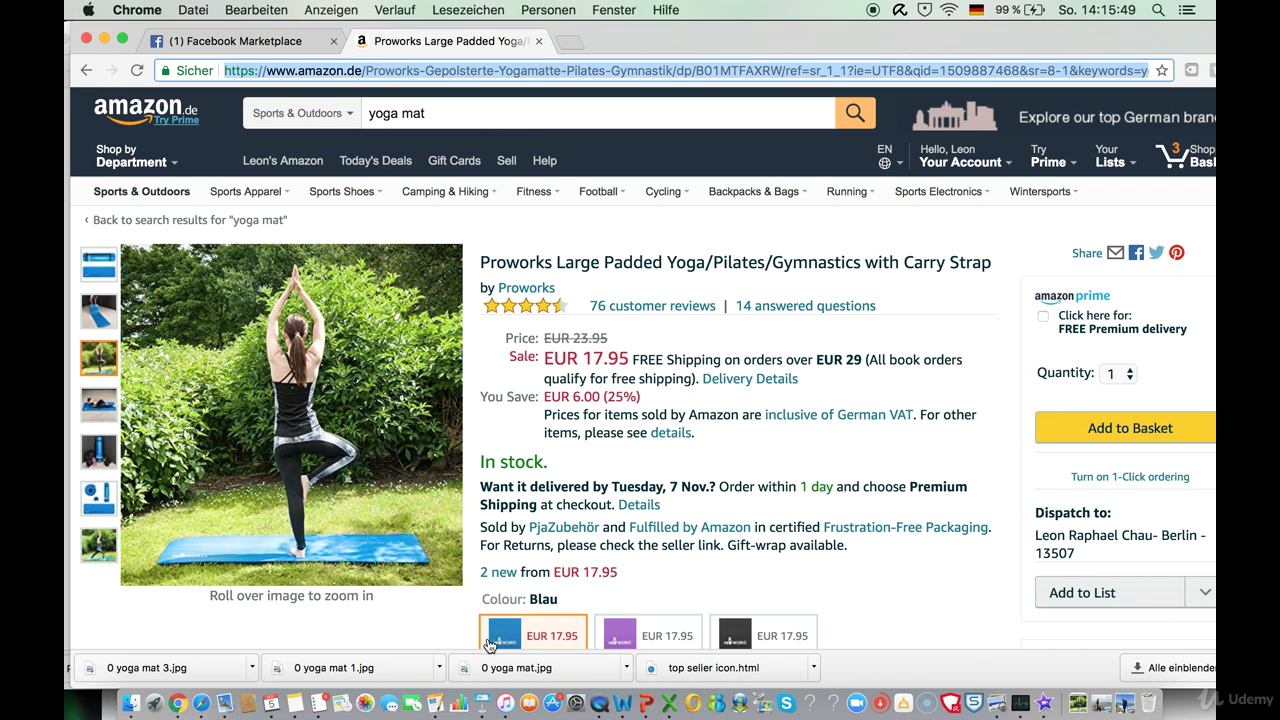
left_click(669, 703)
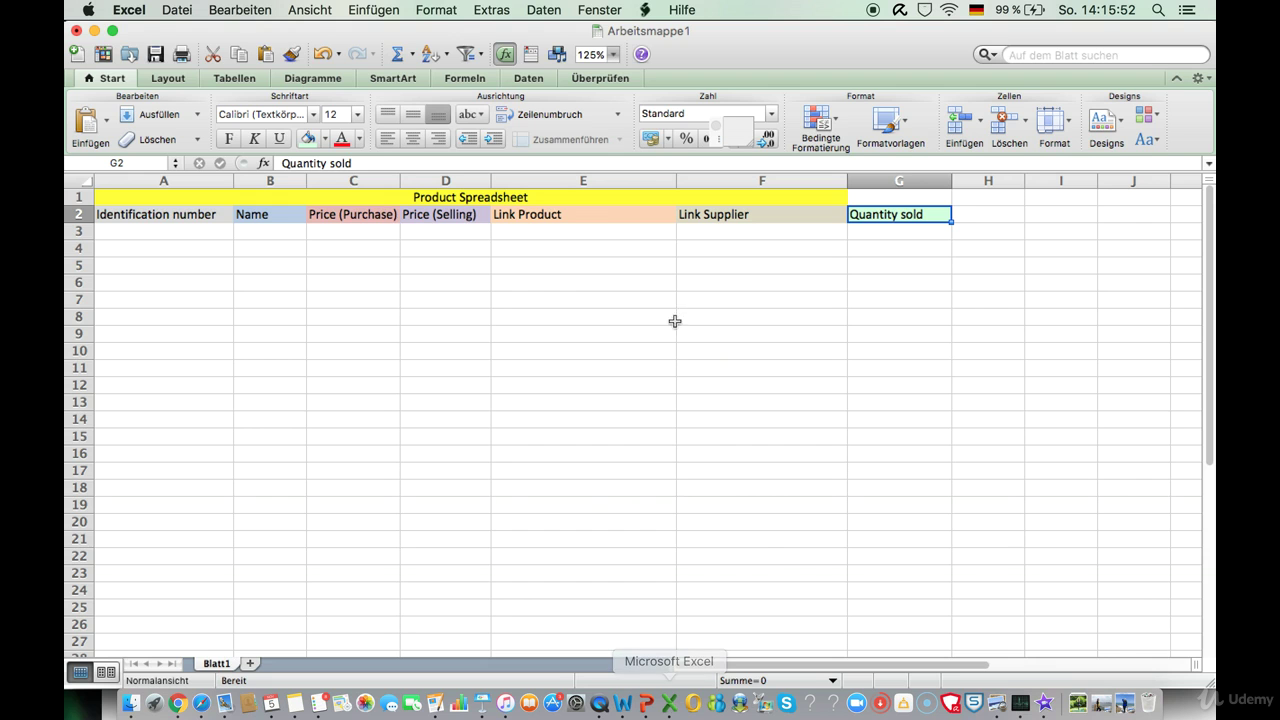
left_click(724, 231)
double_click(716, 231)
key("super+v")
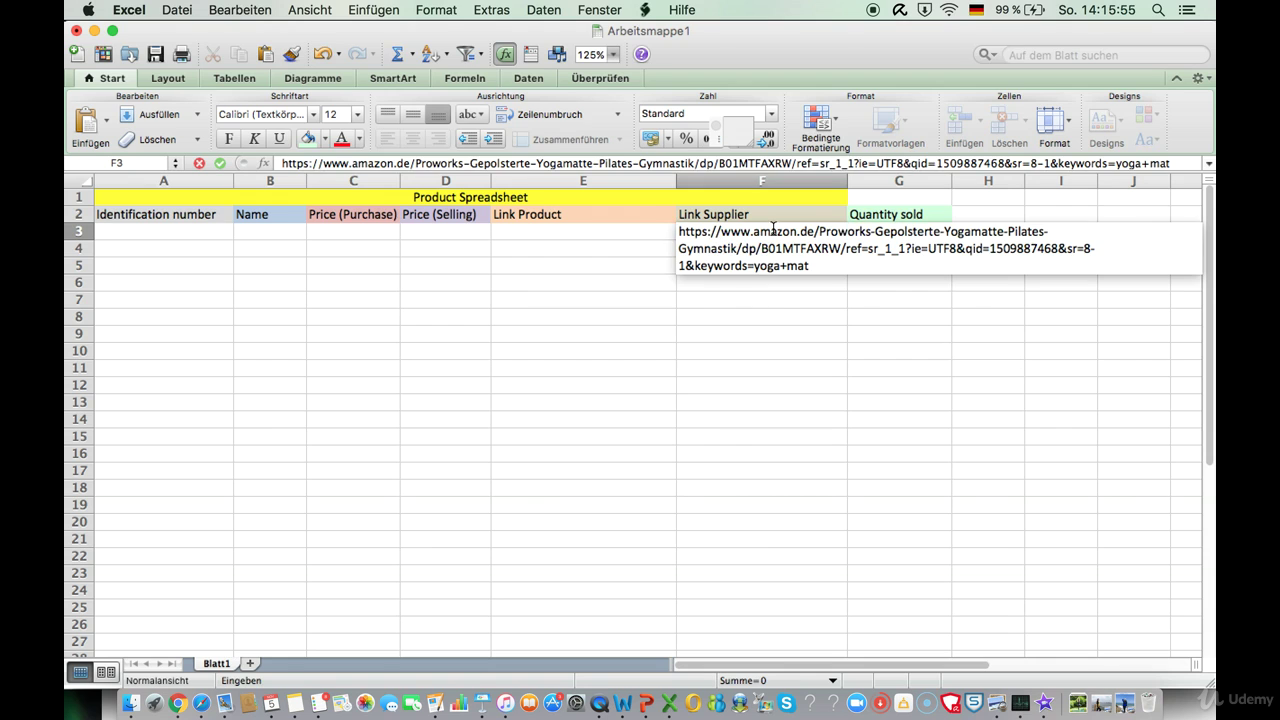
key("Return")
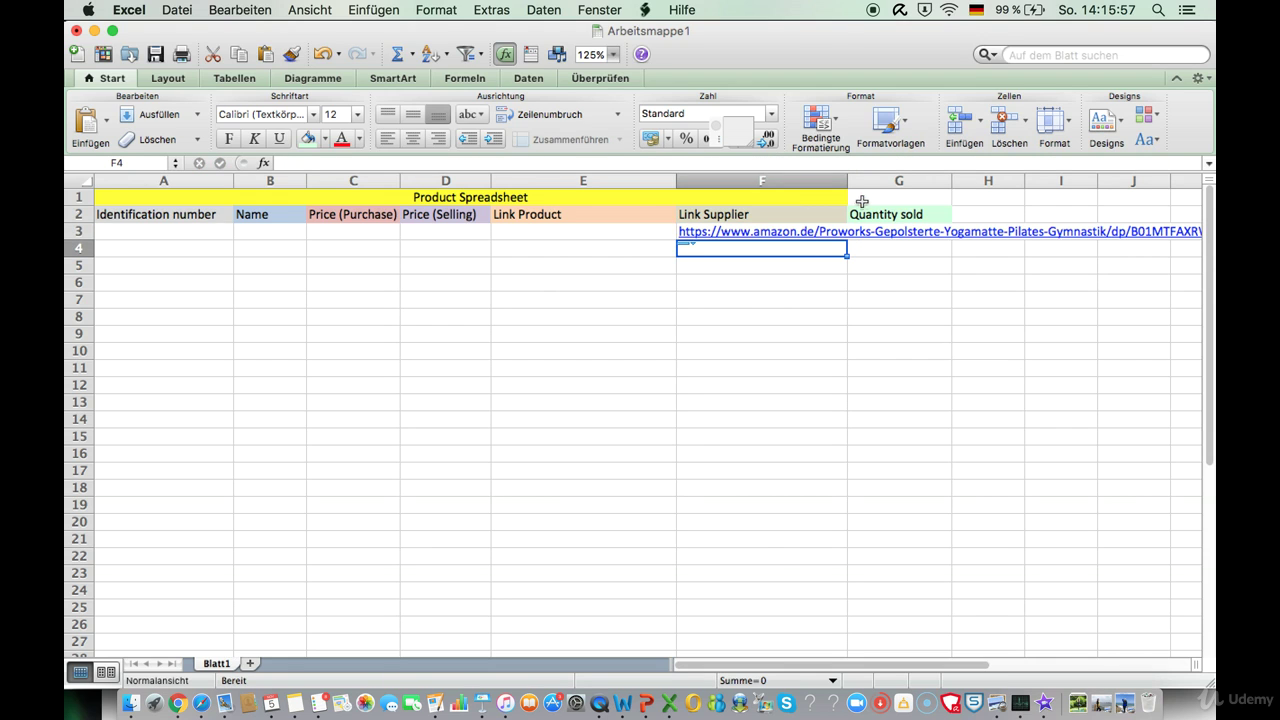
- Narrow the Link Supplier column to roughly half its width, keeping its header text fully readable
left_click(838, 215)
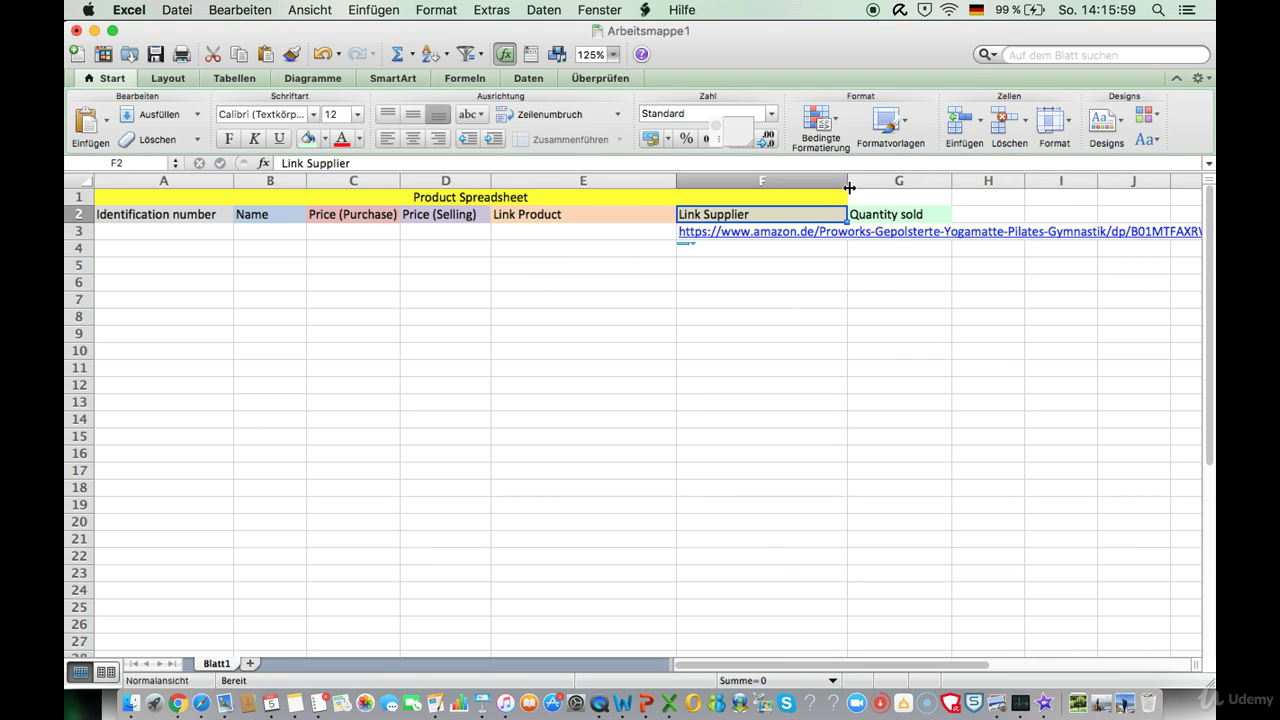
left_click_drag(847, 185, 772, 185)
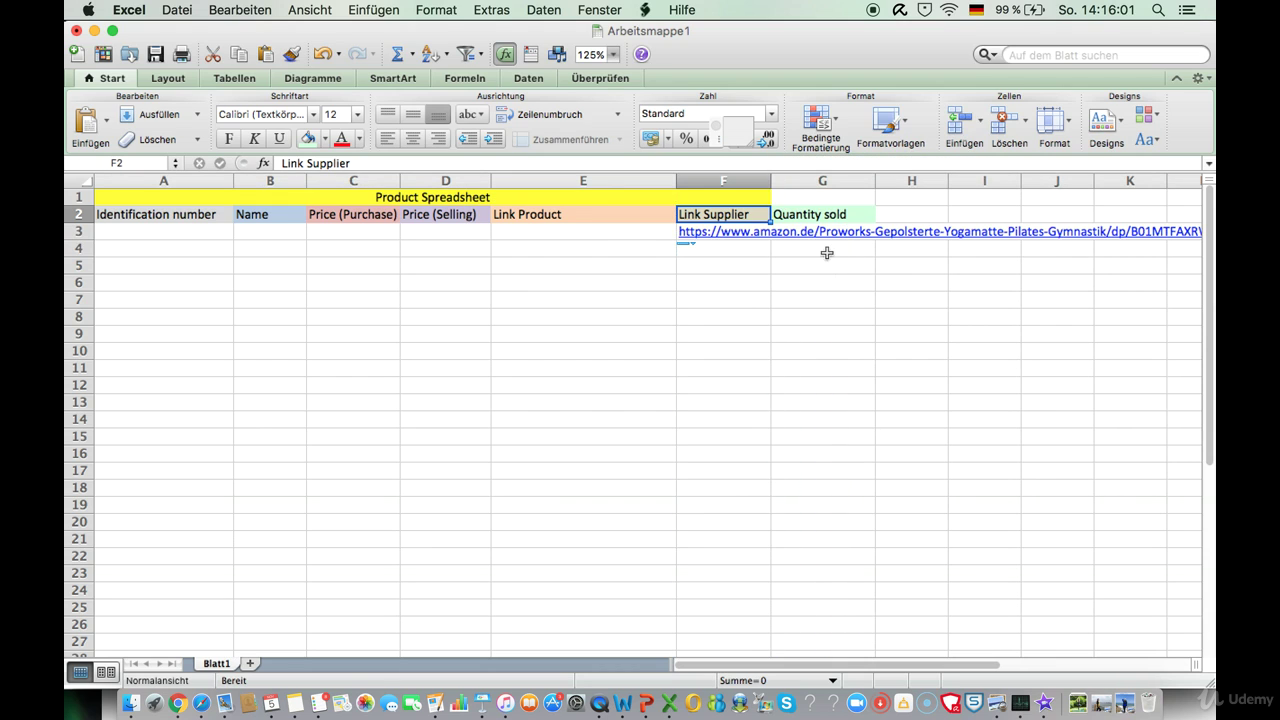
- Enter 0 in cell G3 under Quantity sold for the yoga mat
left_click(813, 221)
key("Down")
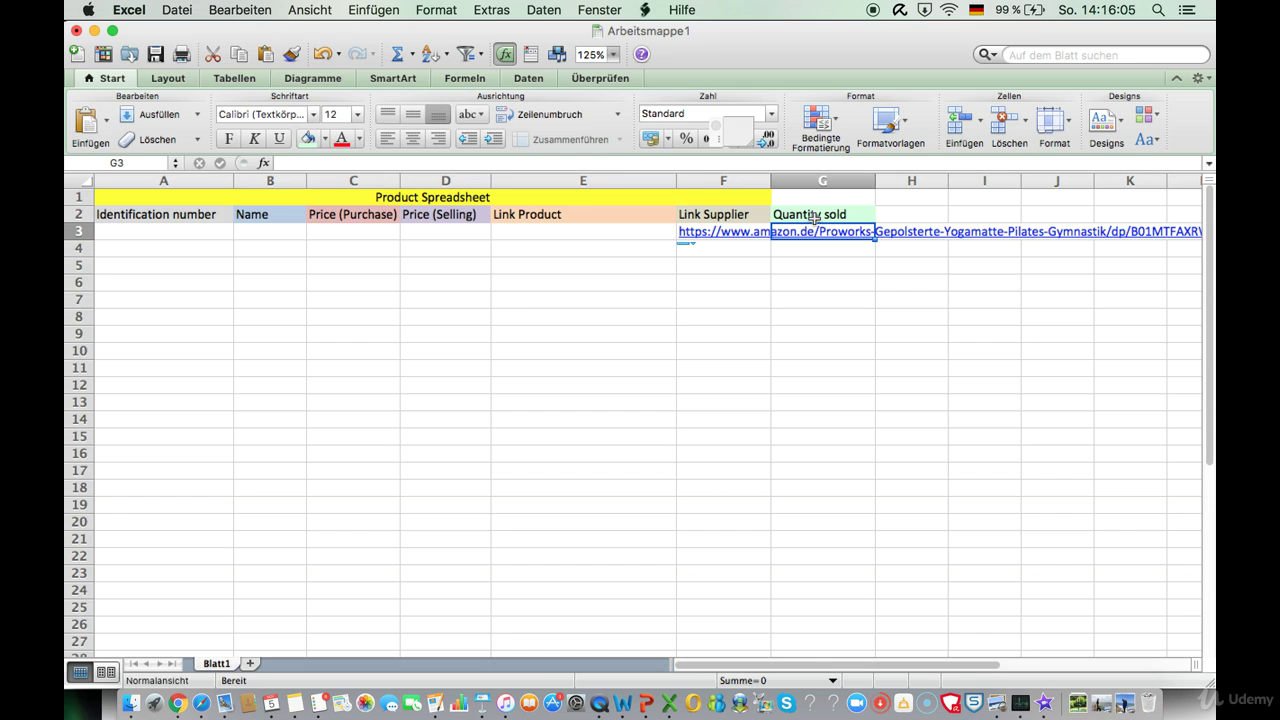
type("0")
key("Return")
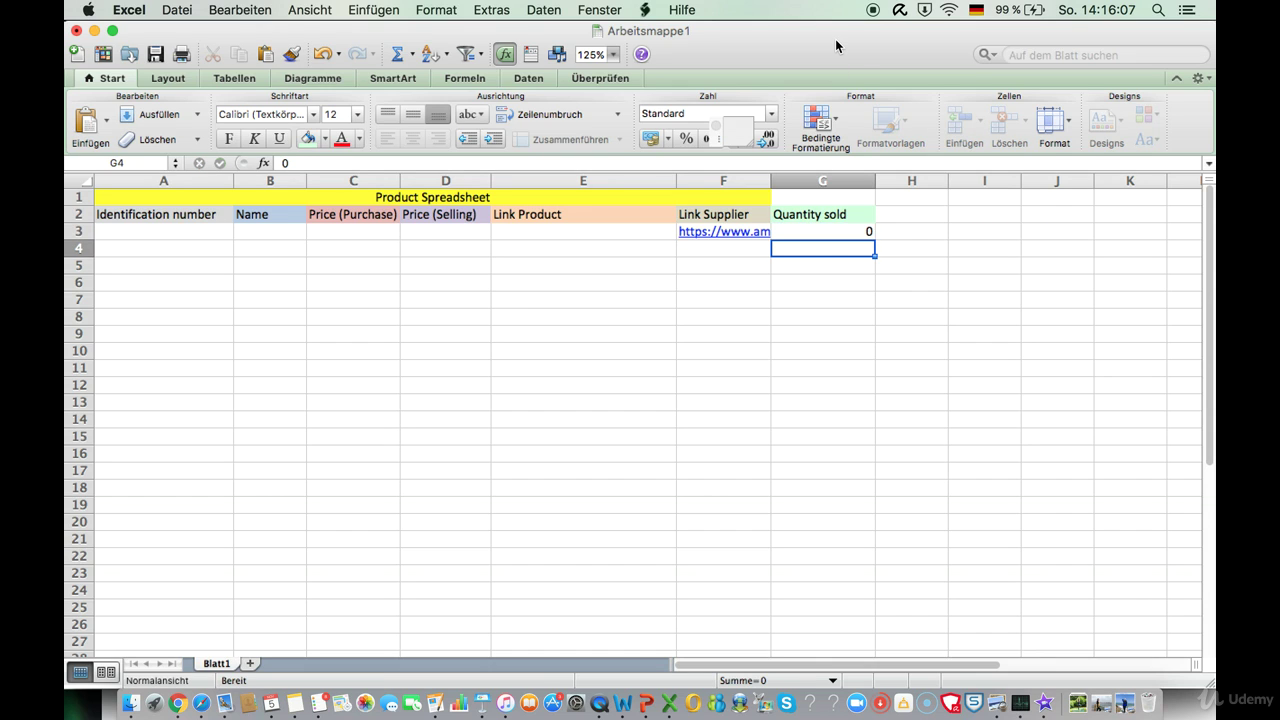
left_click(606, 340)
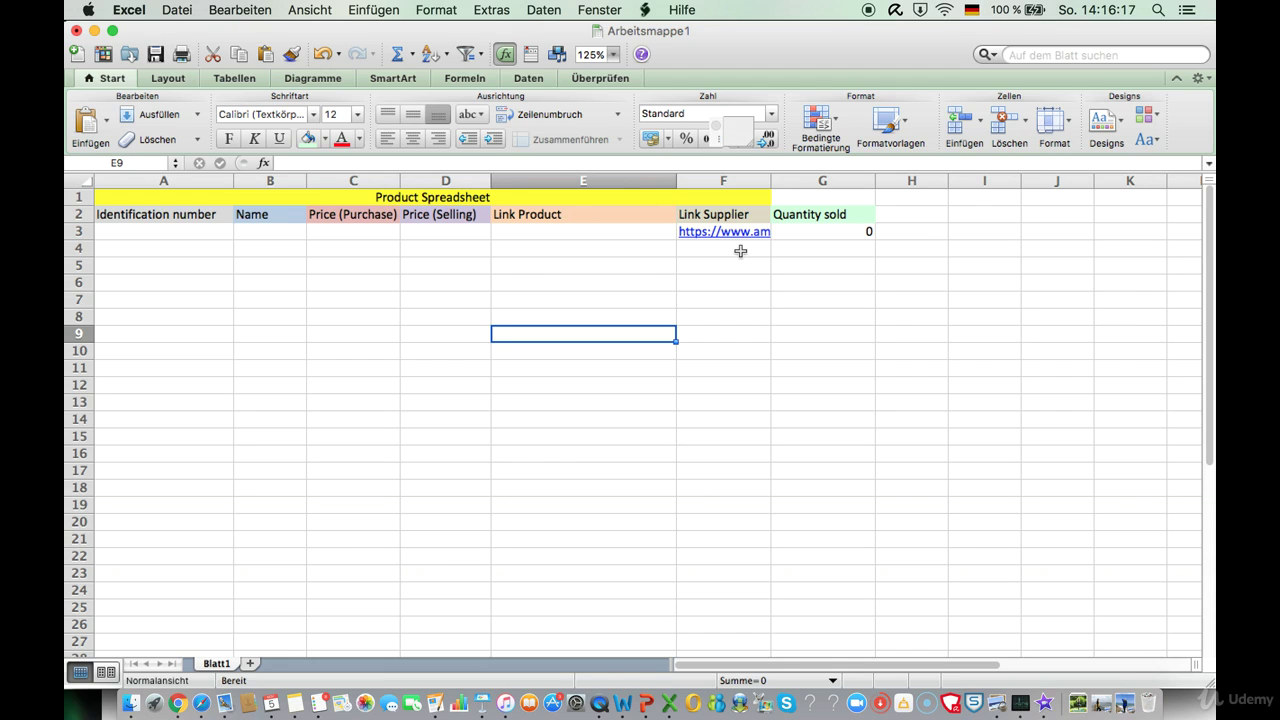
- Narrow the Link Product column and copy the web address of the yoga mat's Facebook Marketplace listing from Chrome into cell E3
left_click_drag(676, 177, 561, 188)
left_click(518, 231)
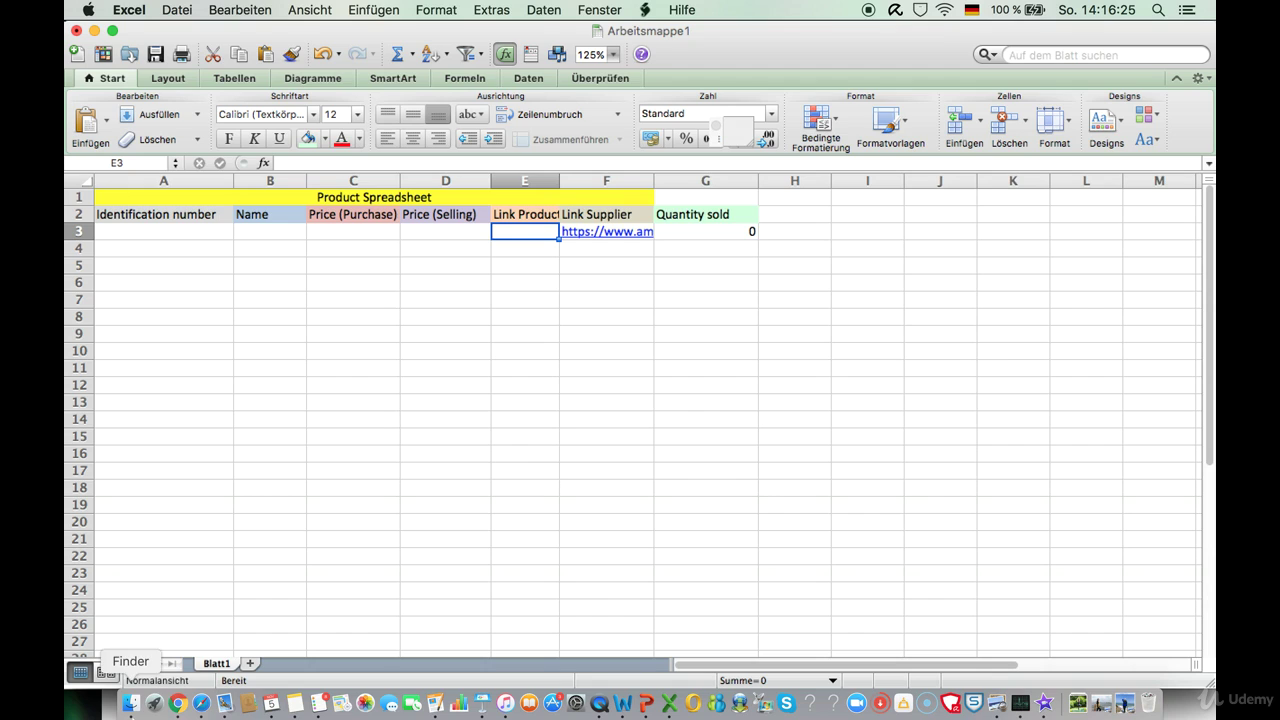
left_click(176, 706)
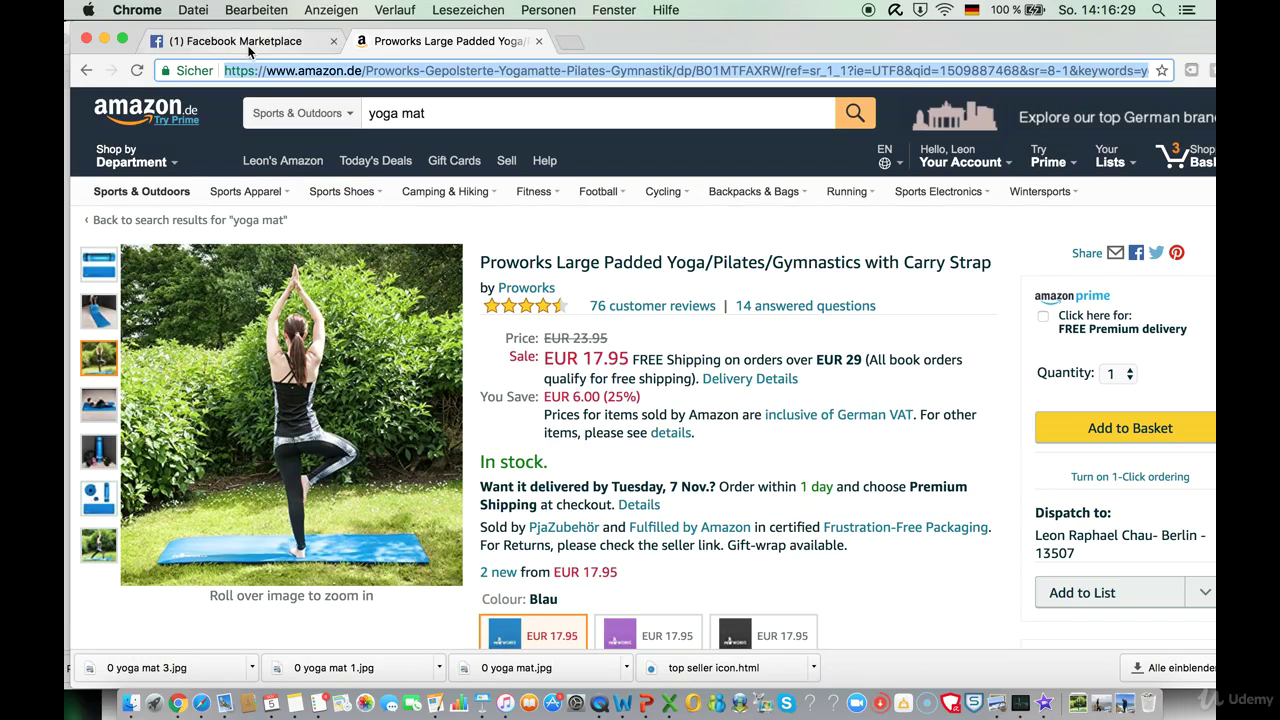
left_click(248, 44)
left_click(432, 222)
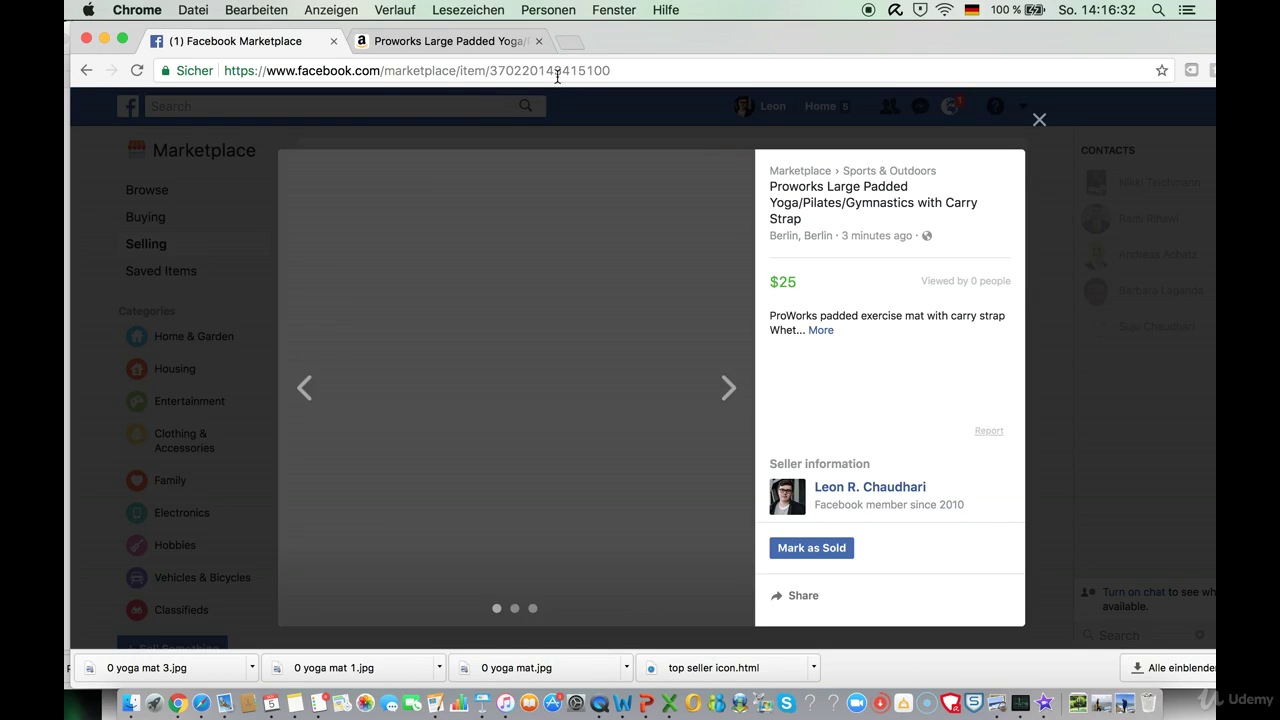
left_click(579, 71)
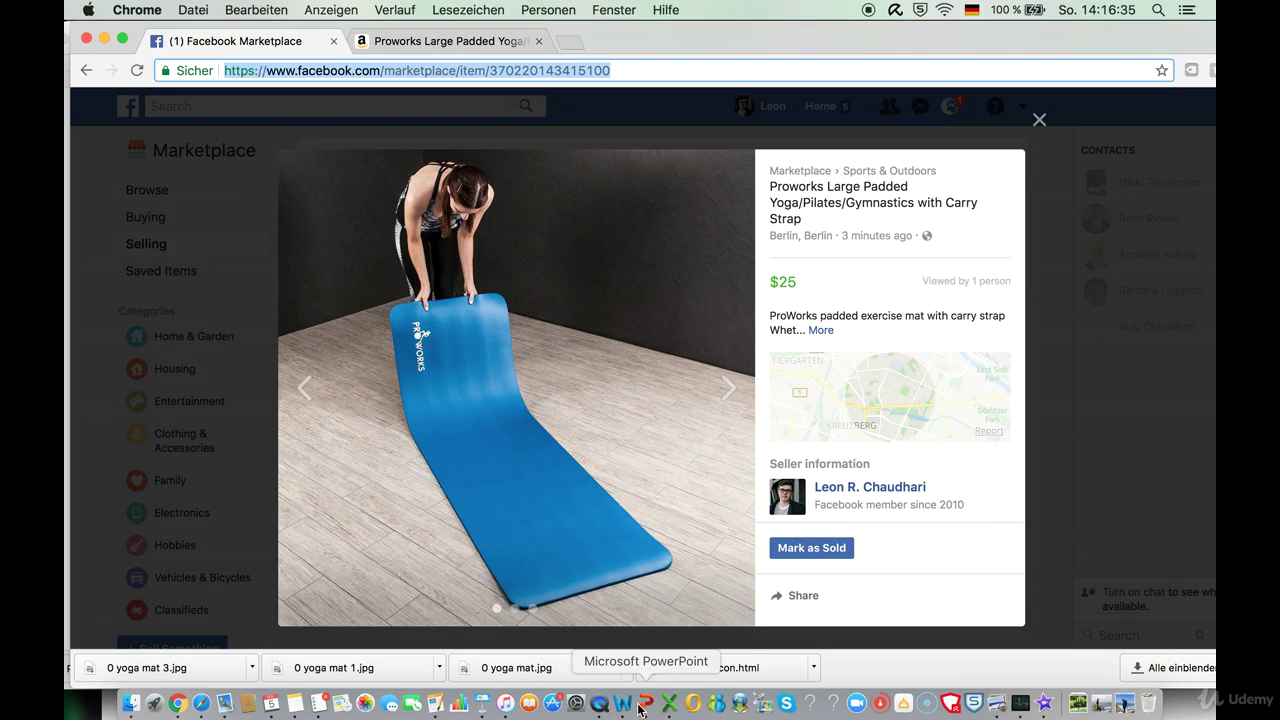
left_click(669, 704)
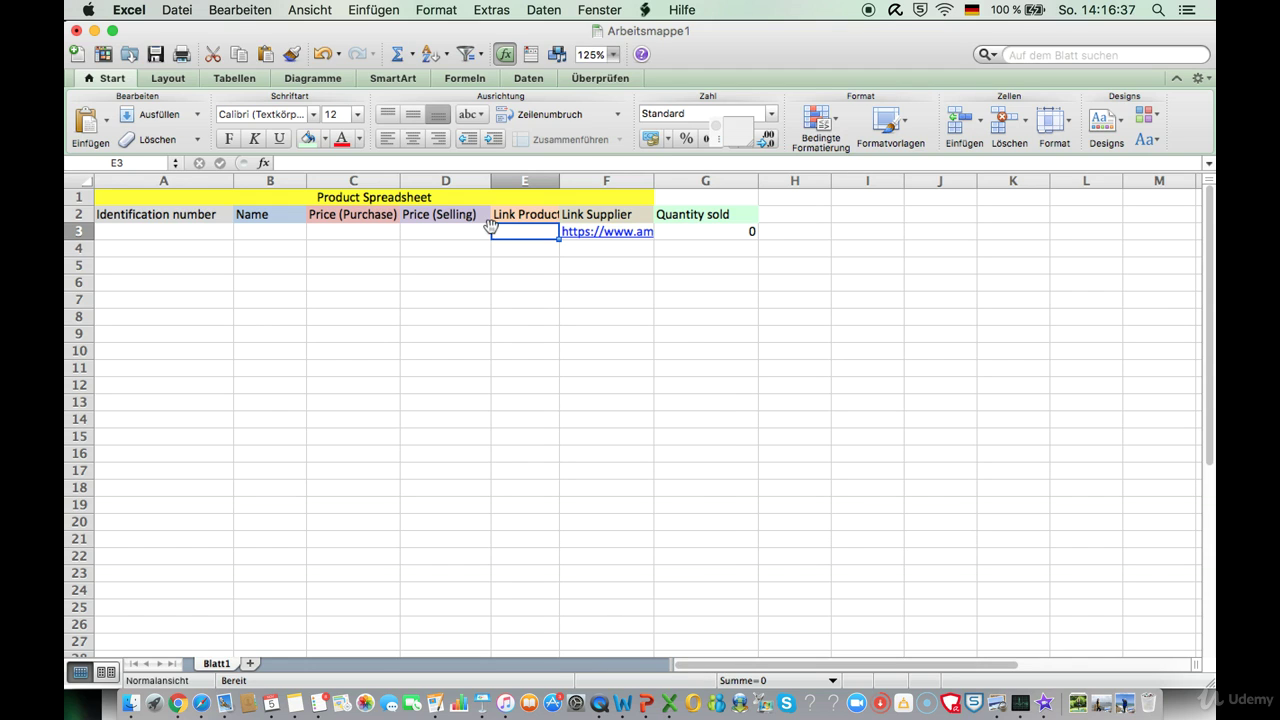
key("super+v")
key("Return")
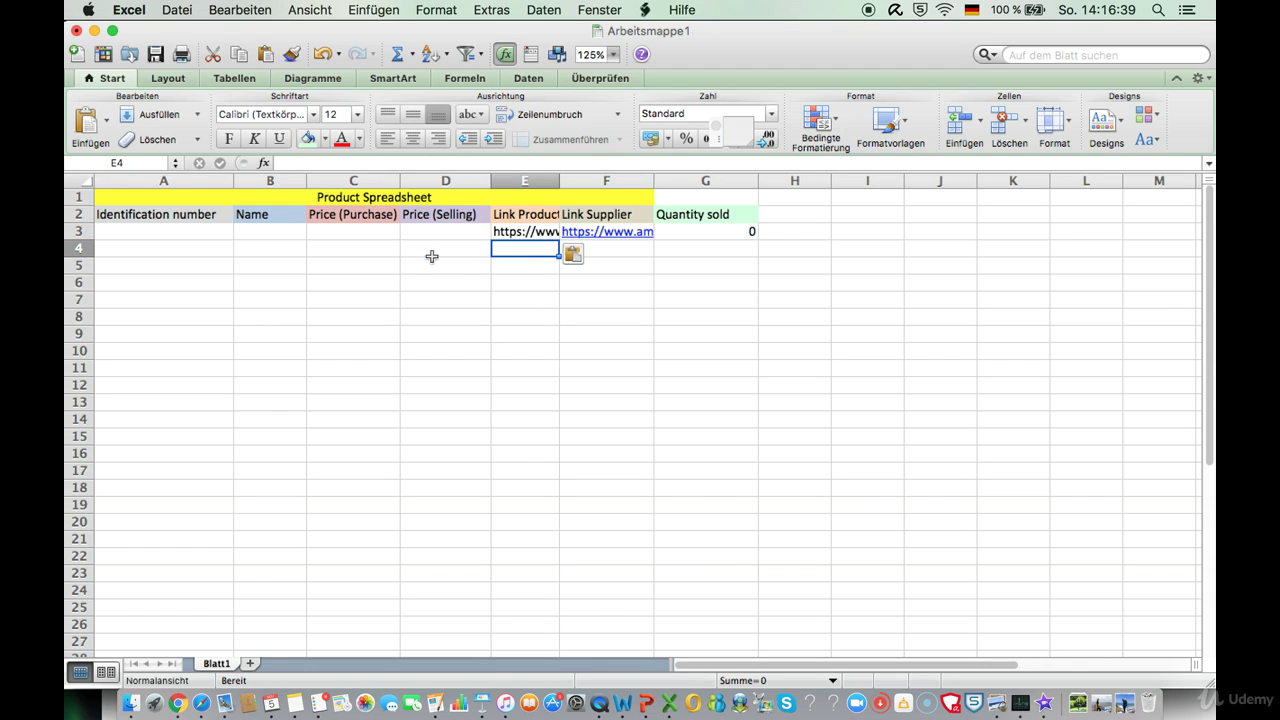
left_click(512, 229)
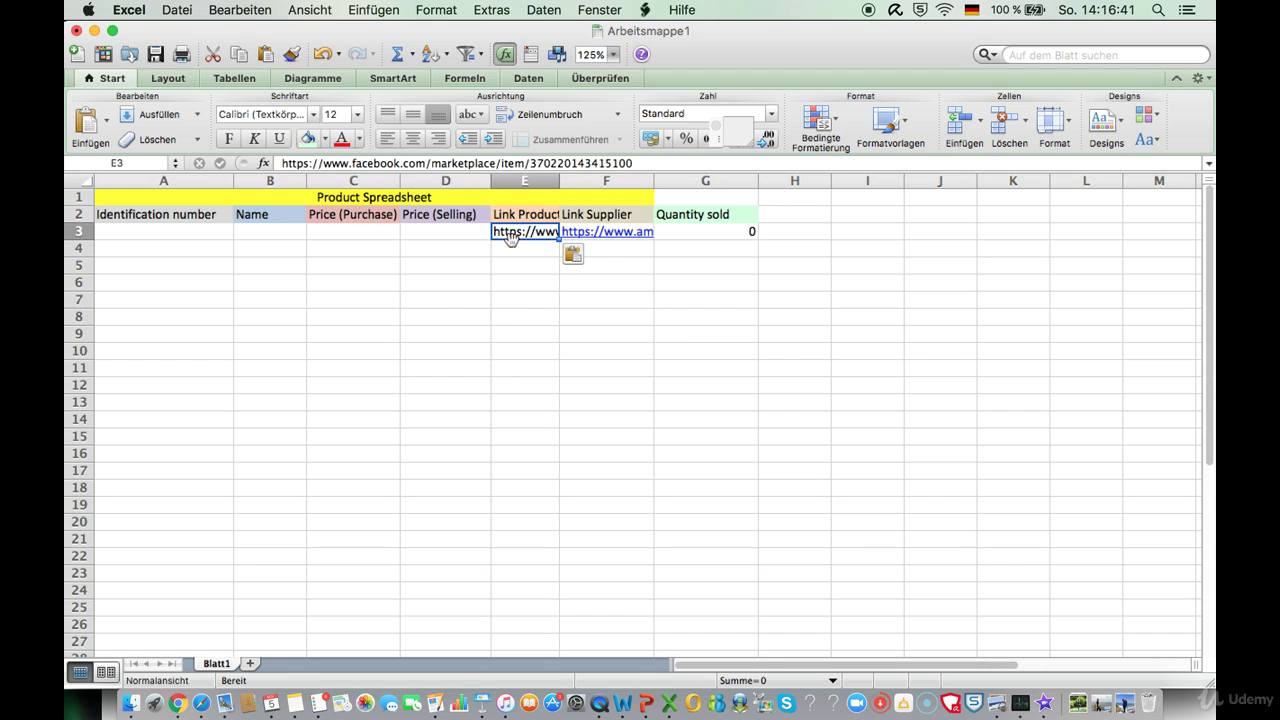
left_click(170, 231)
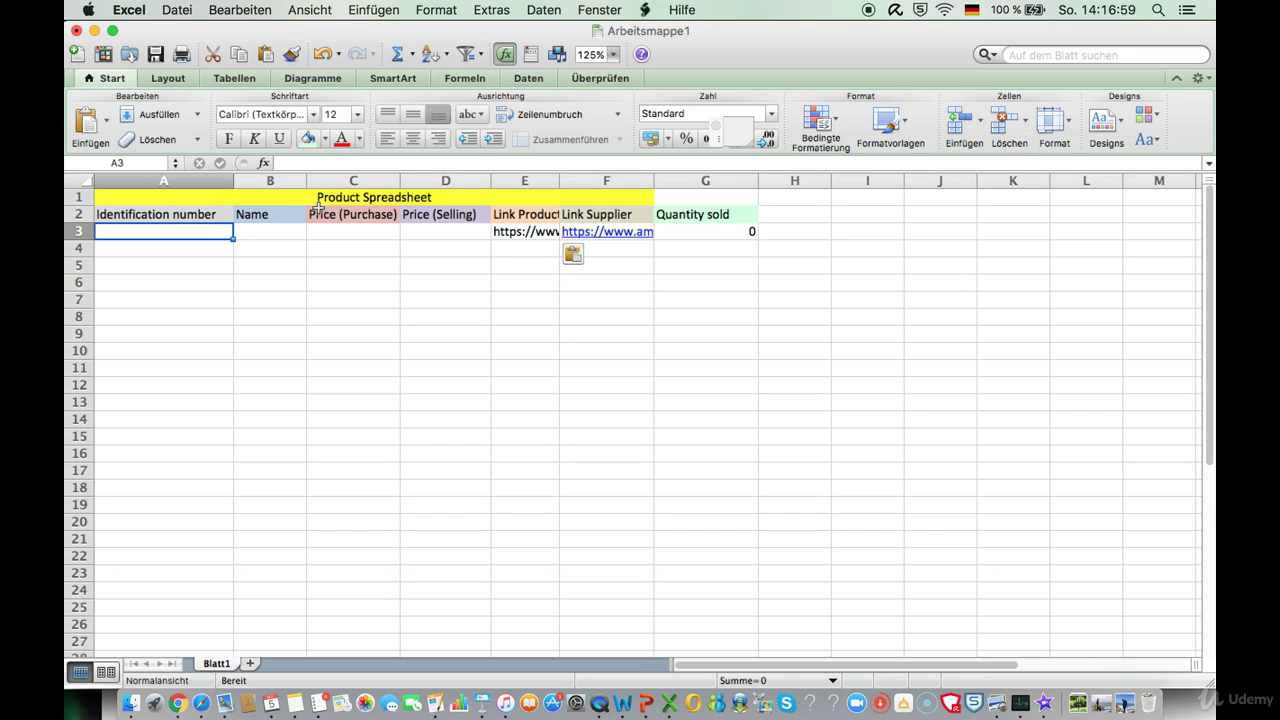
double_click(163, 235)
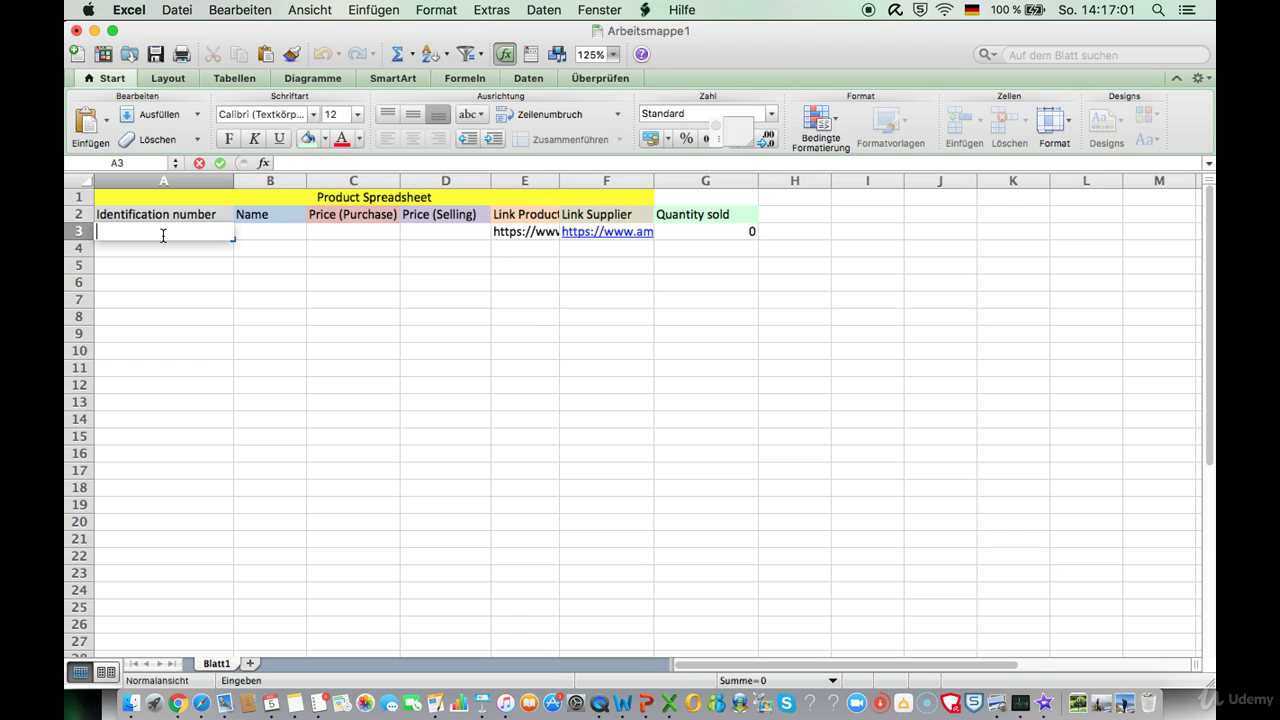
left_click(280, 234)
left_click(214, 230)
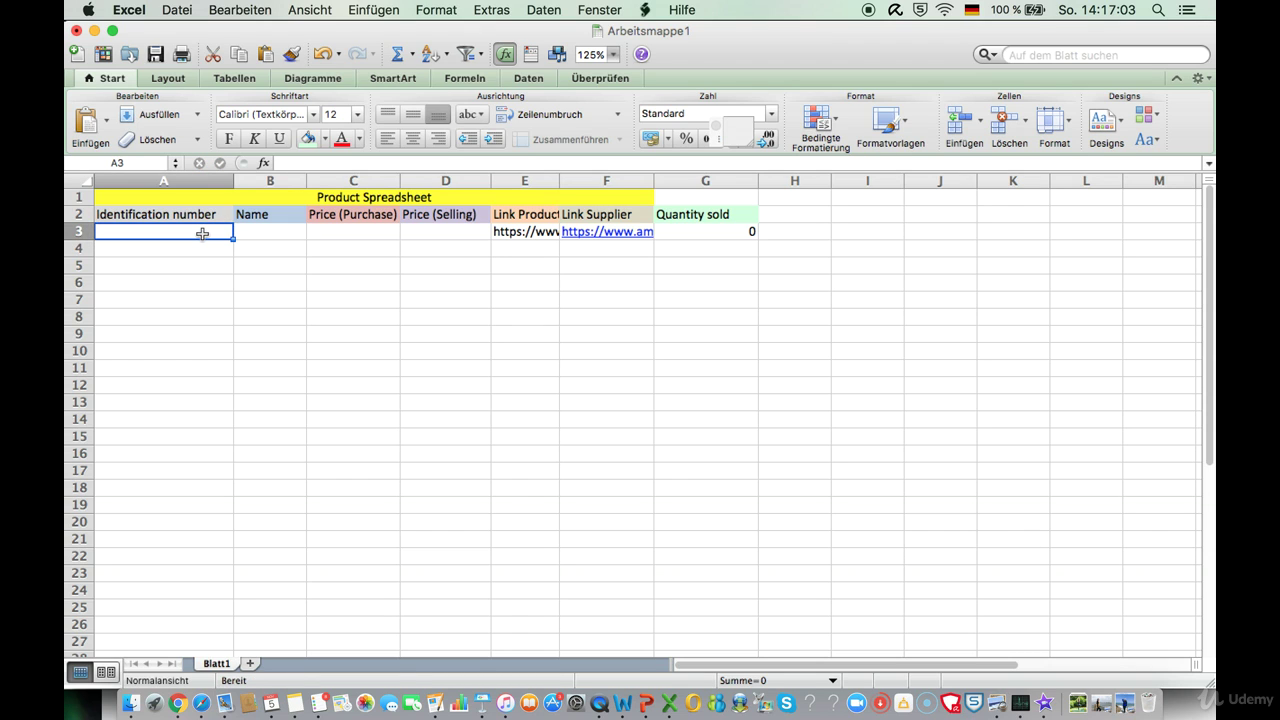
double_click(202, 234)
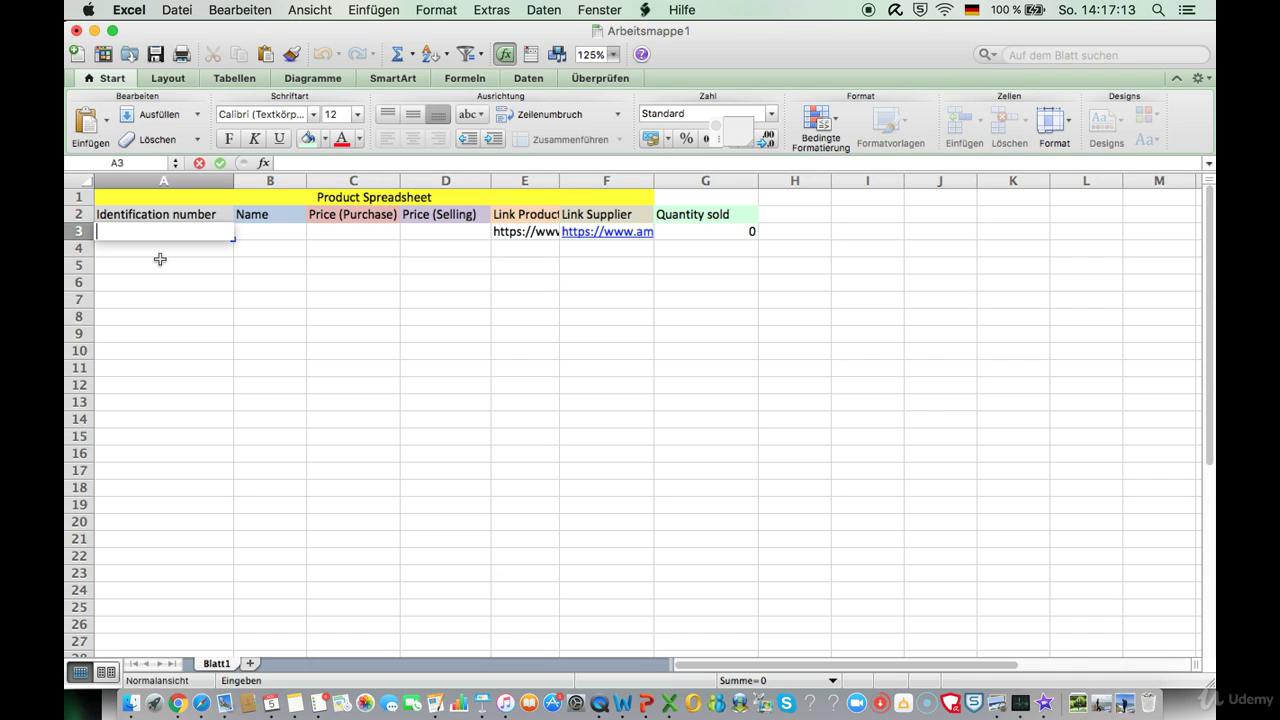
left_click(258, 236)
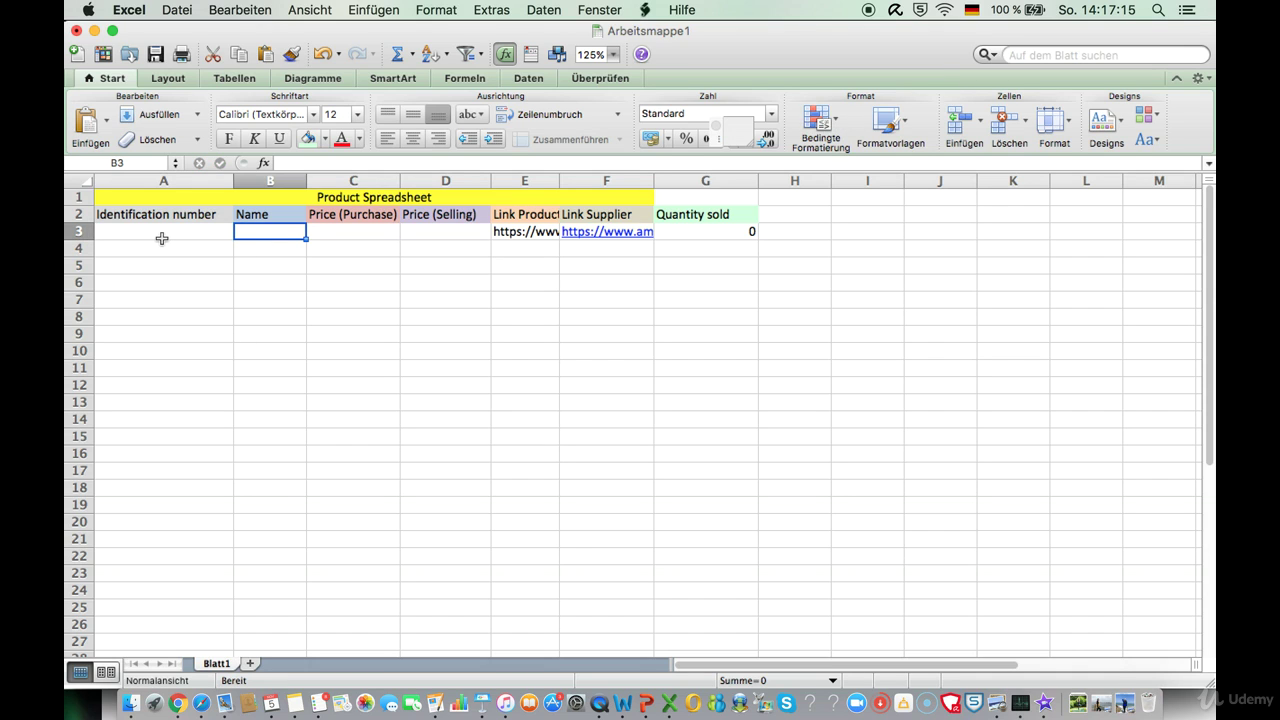
- Enter P1 in cell A3 as the yoga mat's identification number
left_click(162, 234)
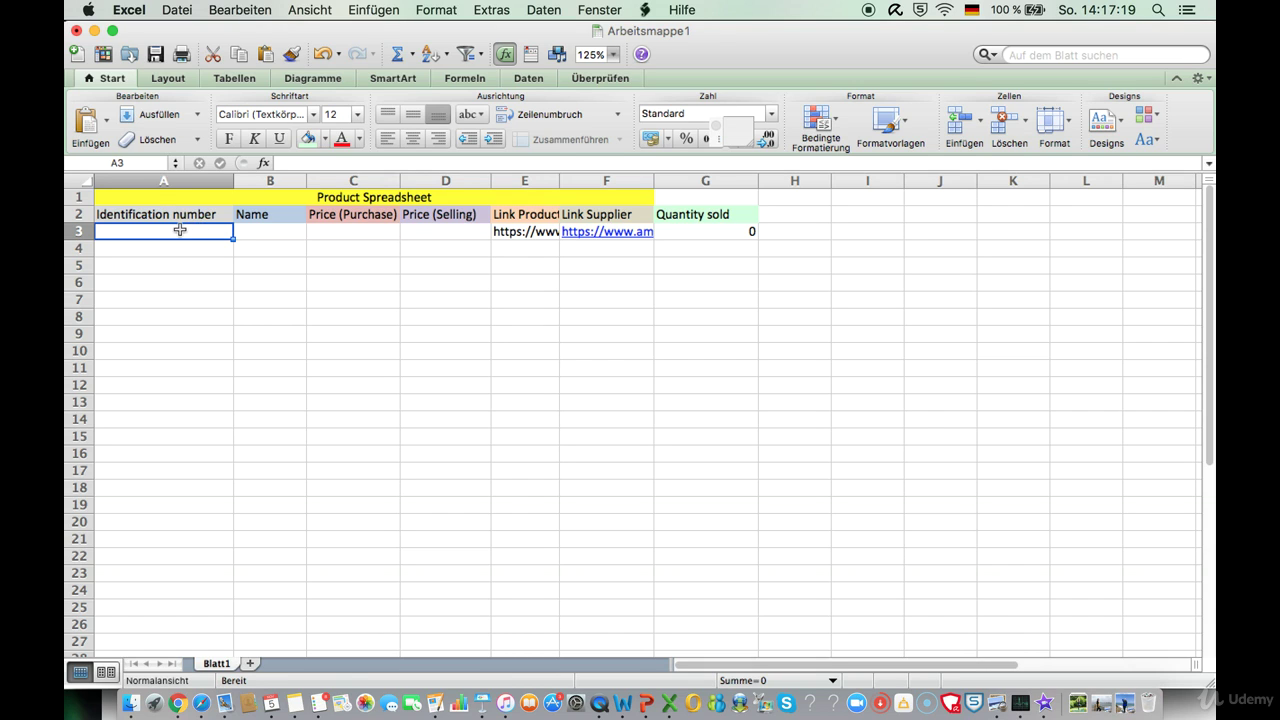
double_click(180, 230)
type("P")
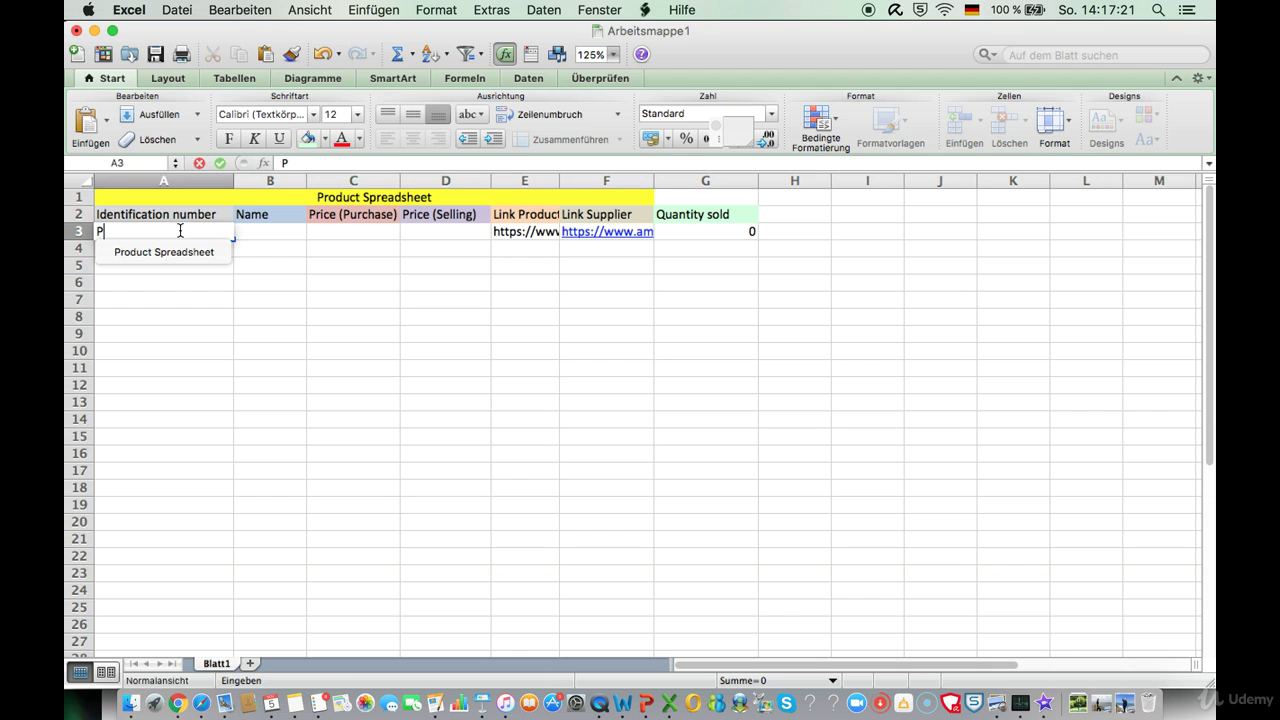
type("1")
left_click(174, 249)
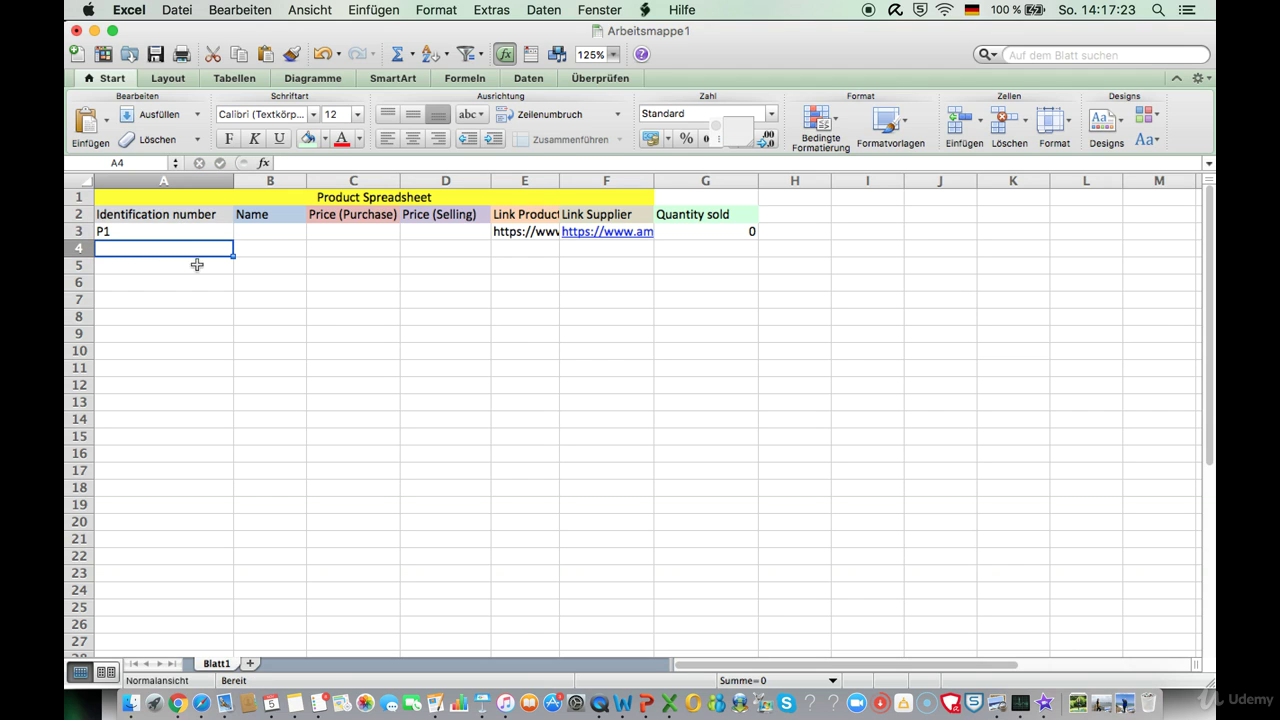
- Copy the product title "Proworks Large Padded Yoga/Pilates/Gymnastics with Carry Strap" from the Amazon page in Chrome into cell B3 under Name
left_click(271, 231)
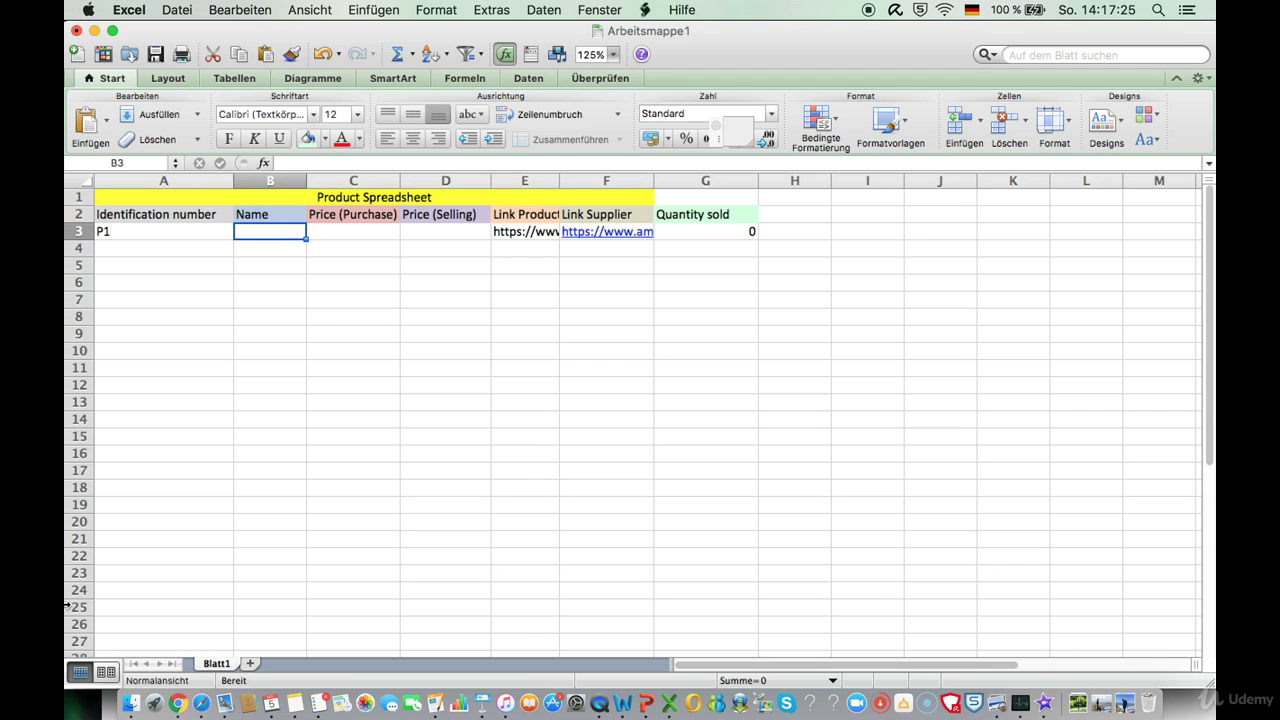
left_click(178, 704)
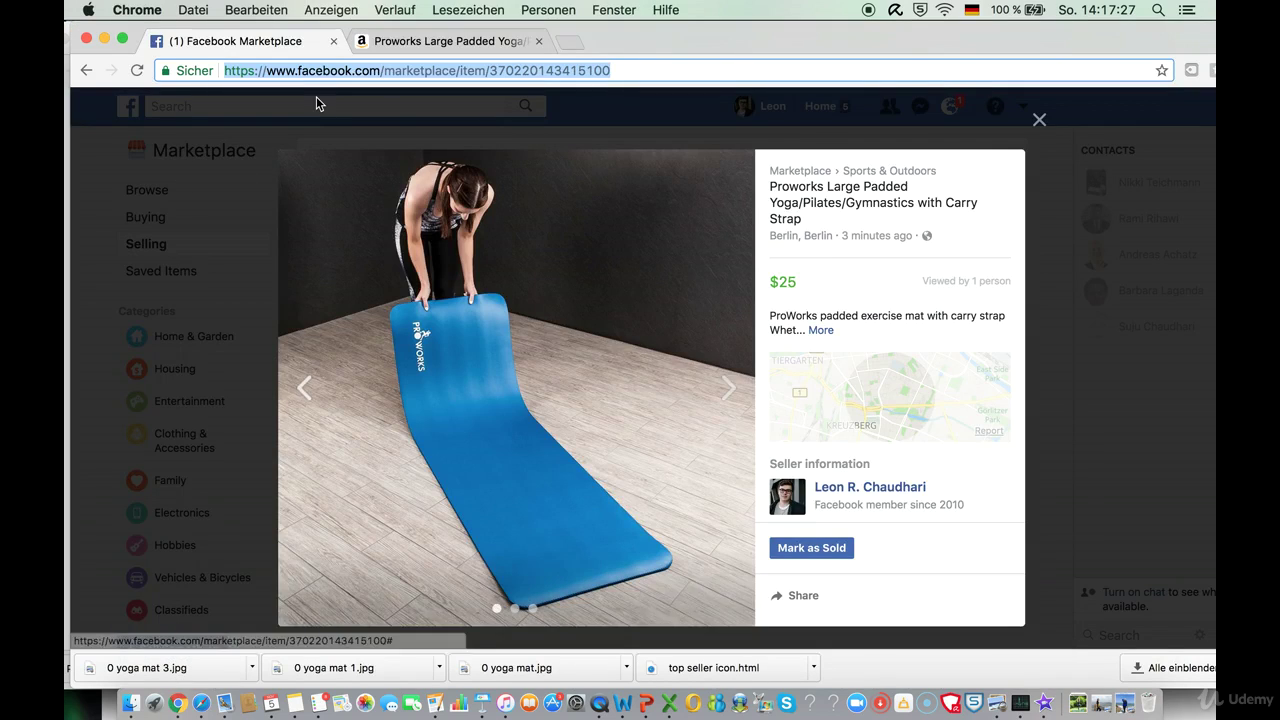
left_click(1038, 124)
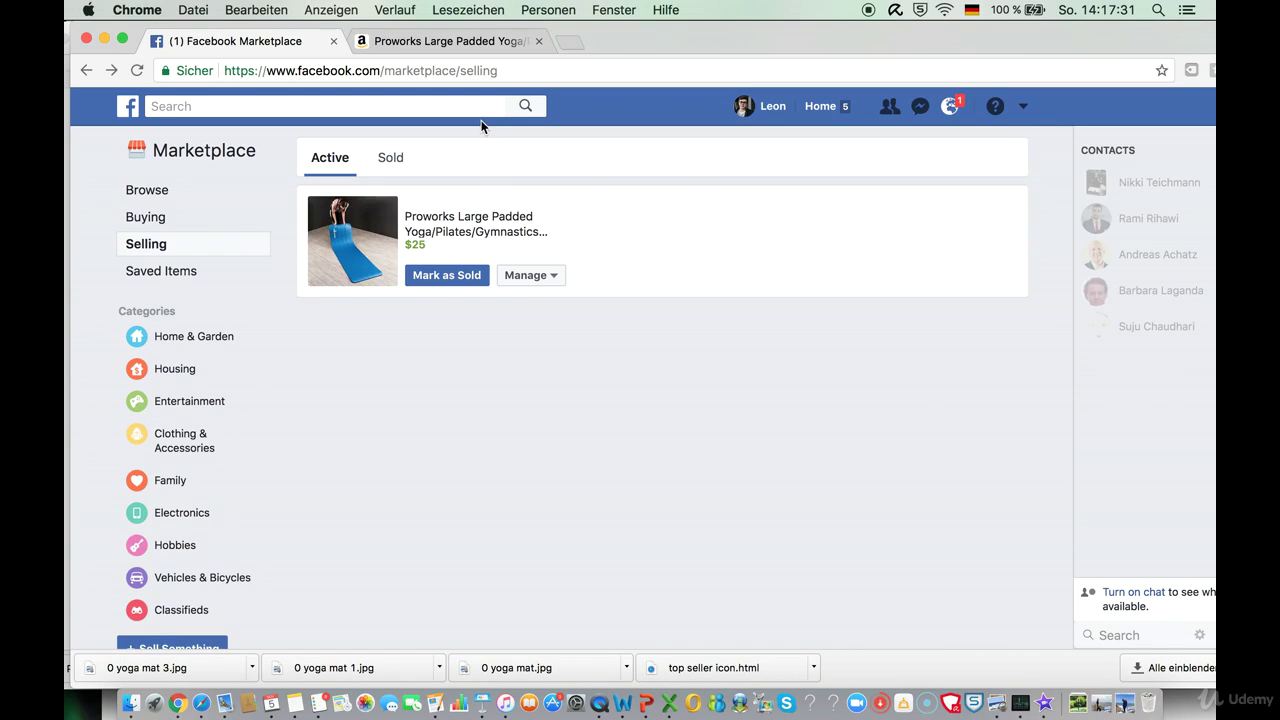
left_click(430, 42)
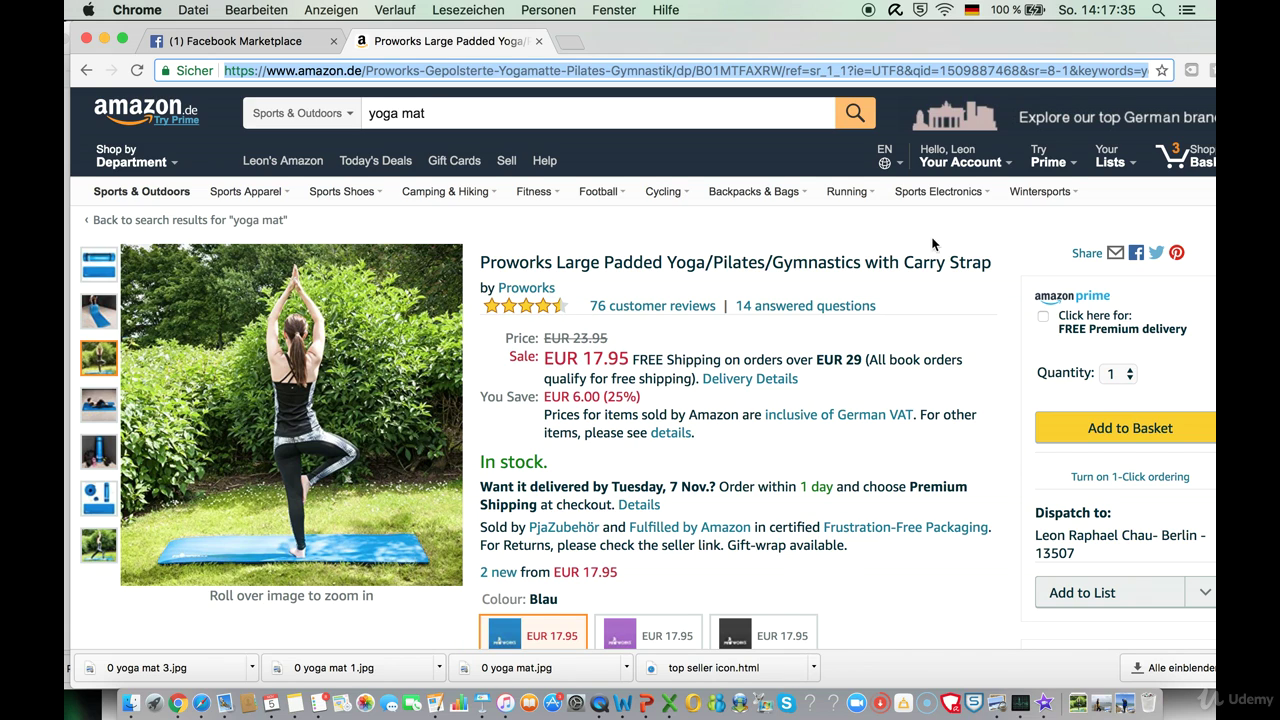
left_click_drag(481, 260, 1011, 266)
key("super+c")
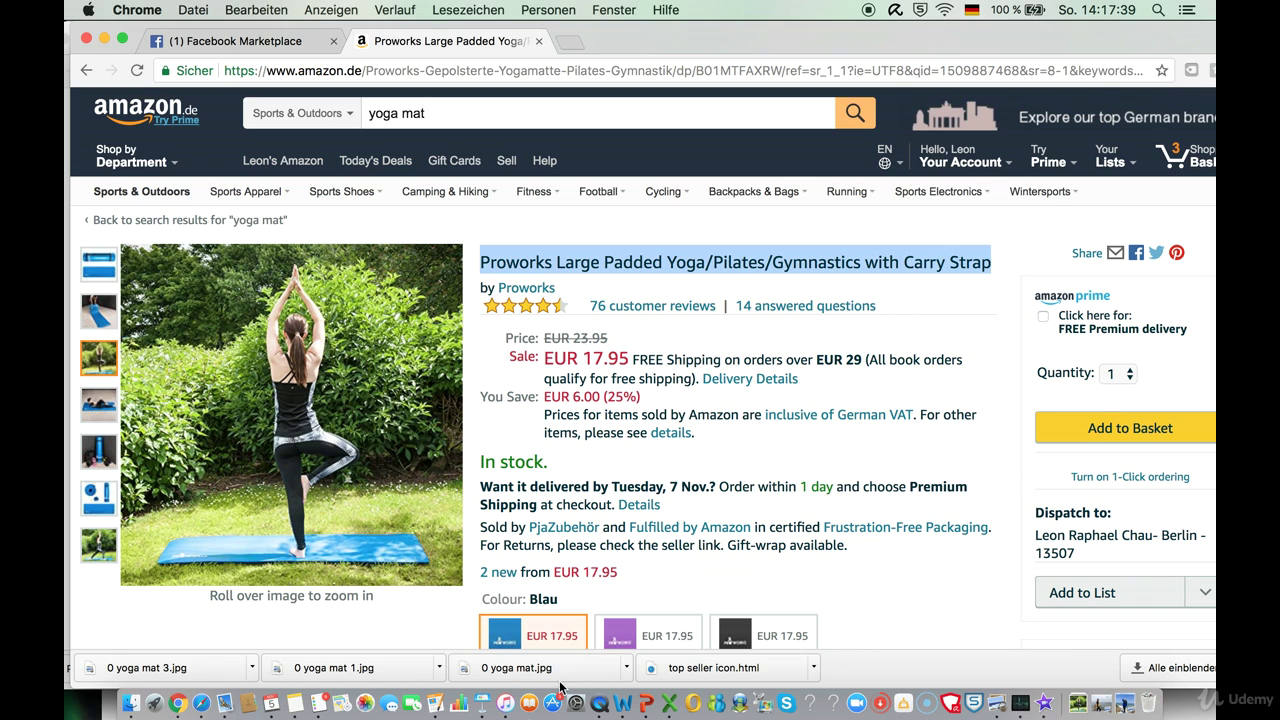
left_click(670, 703)
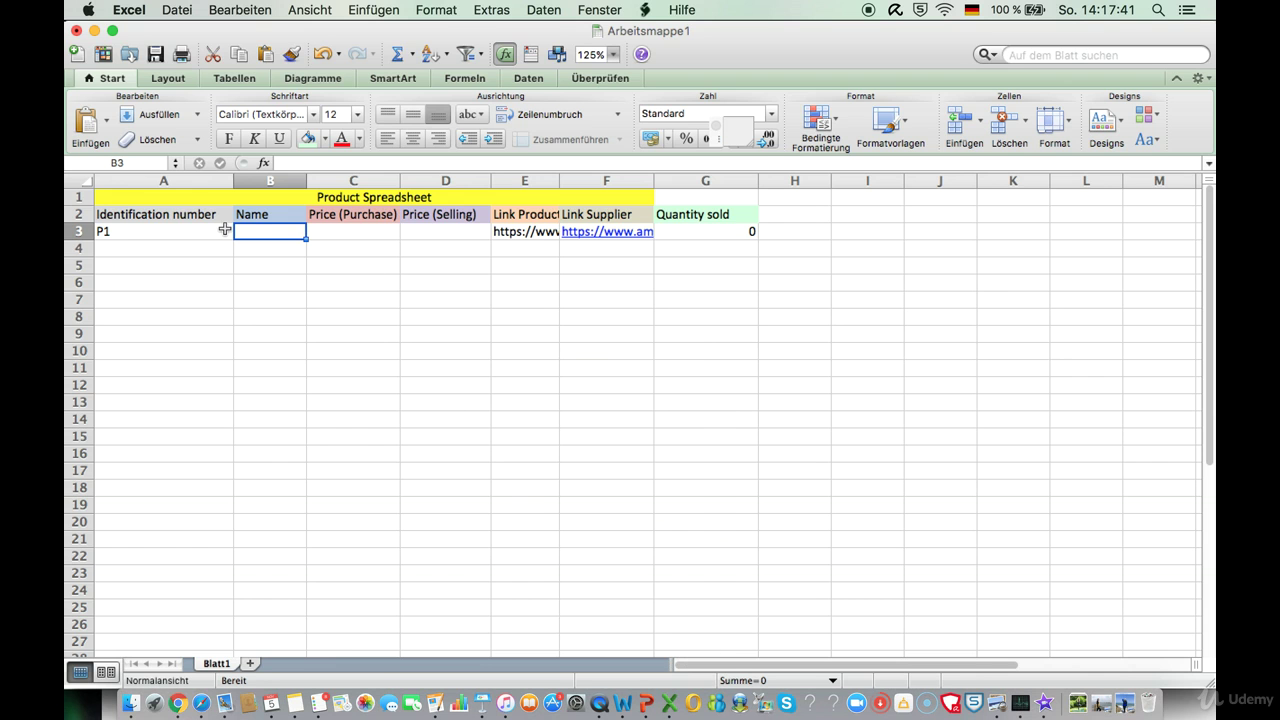
double_click(257, 231)
key("super+v")
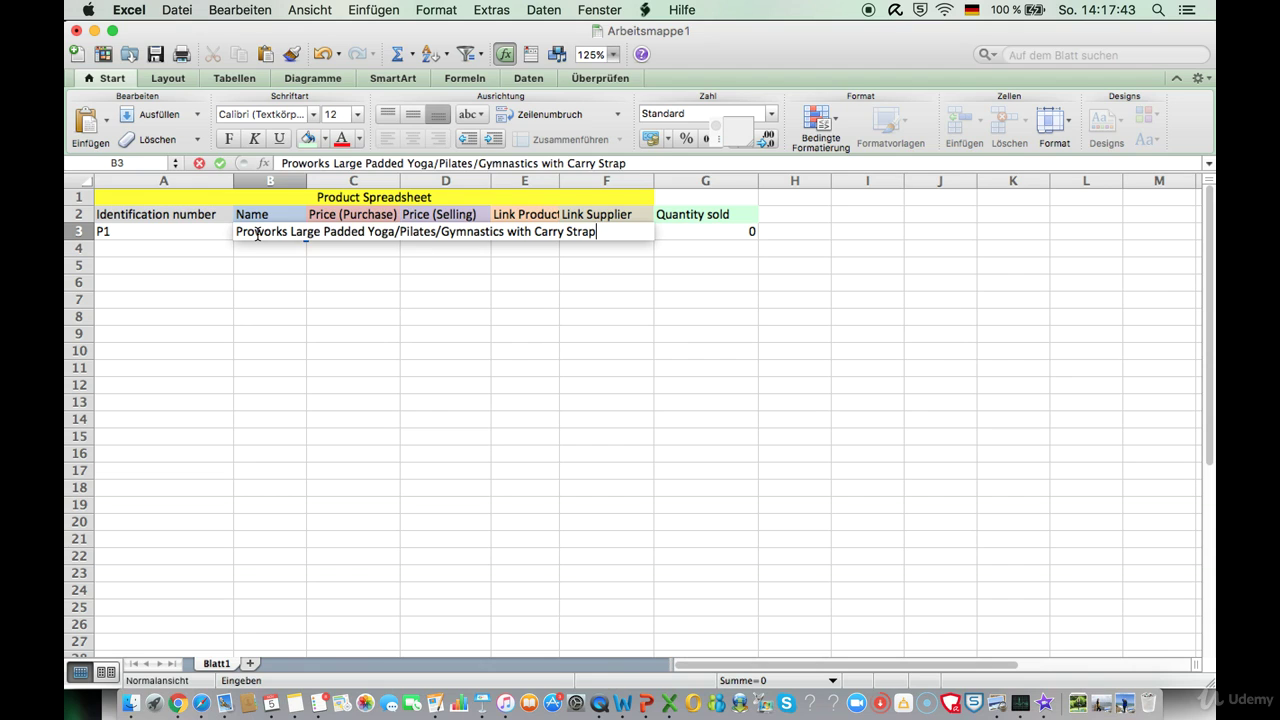
key("Return")
- Enter 20 USD as the purchase price in cell C3 and 25 USD as the selling price in cell D3
left_click(366, 213)
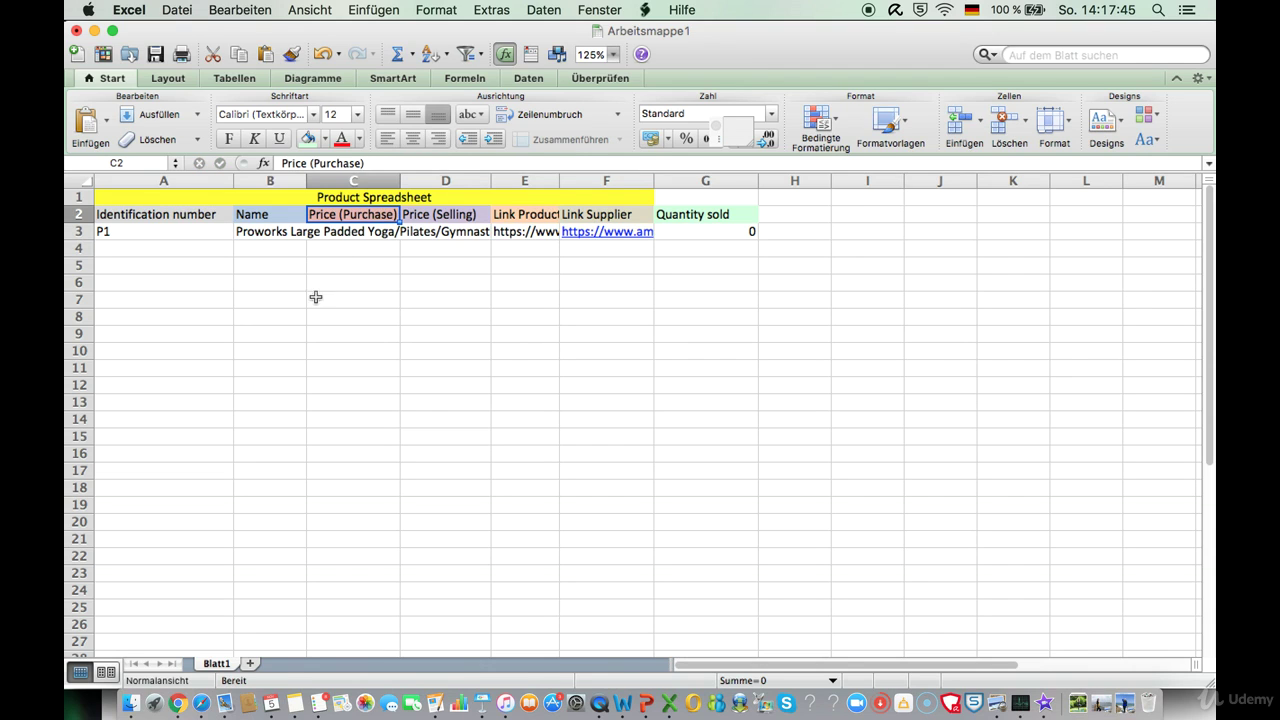
left_click(351, 233)
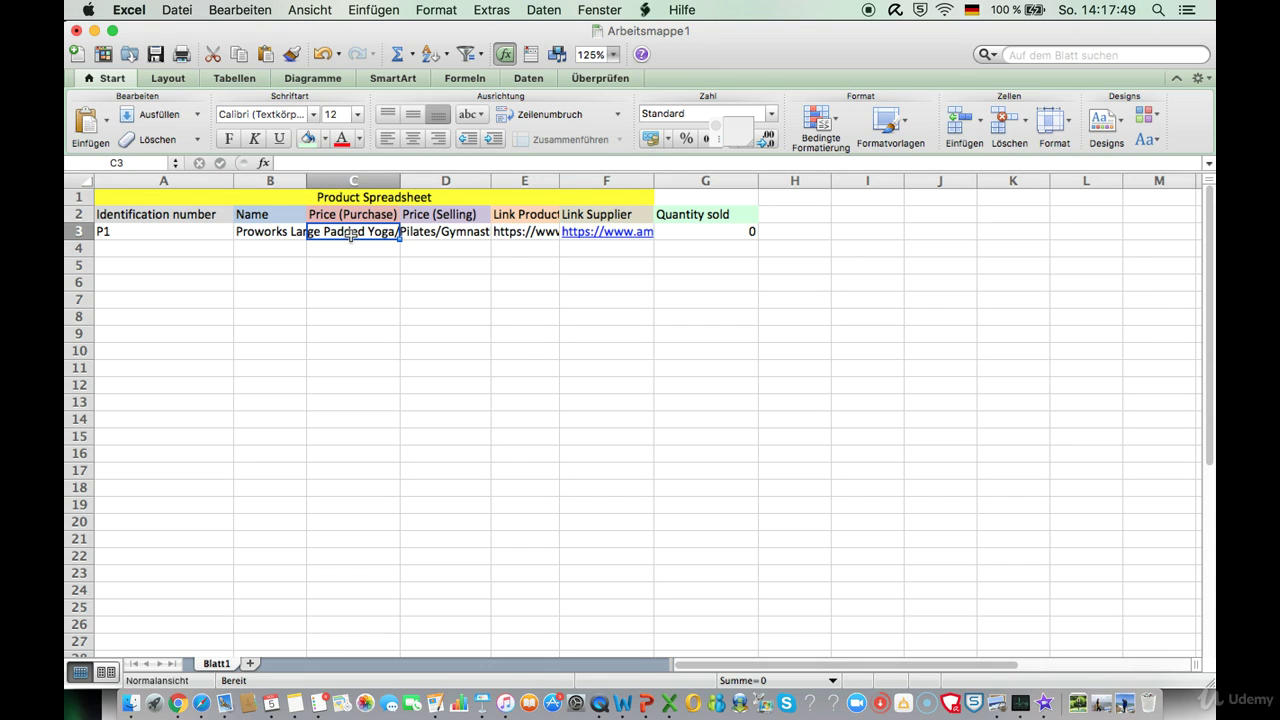
type("20 USD")
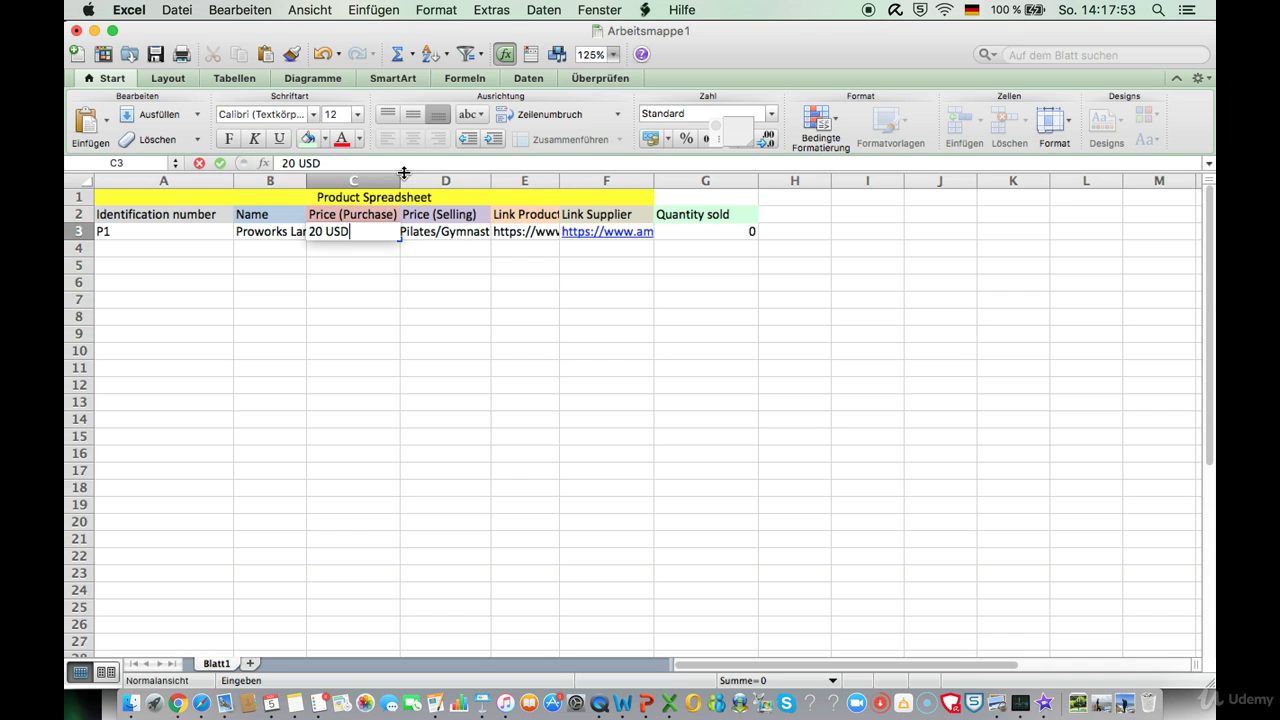
key("Return")
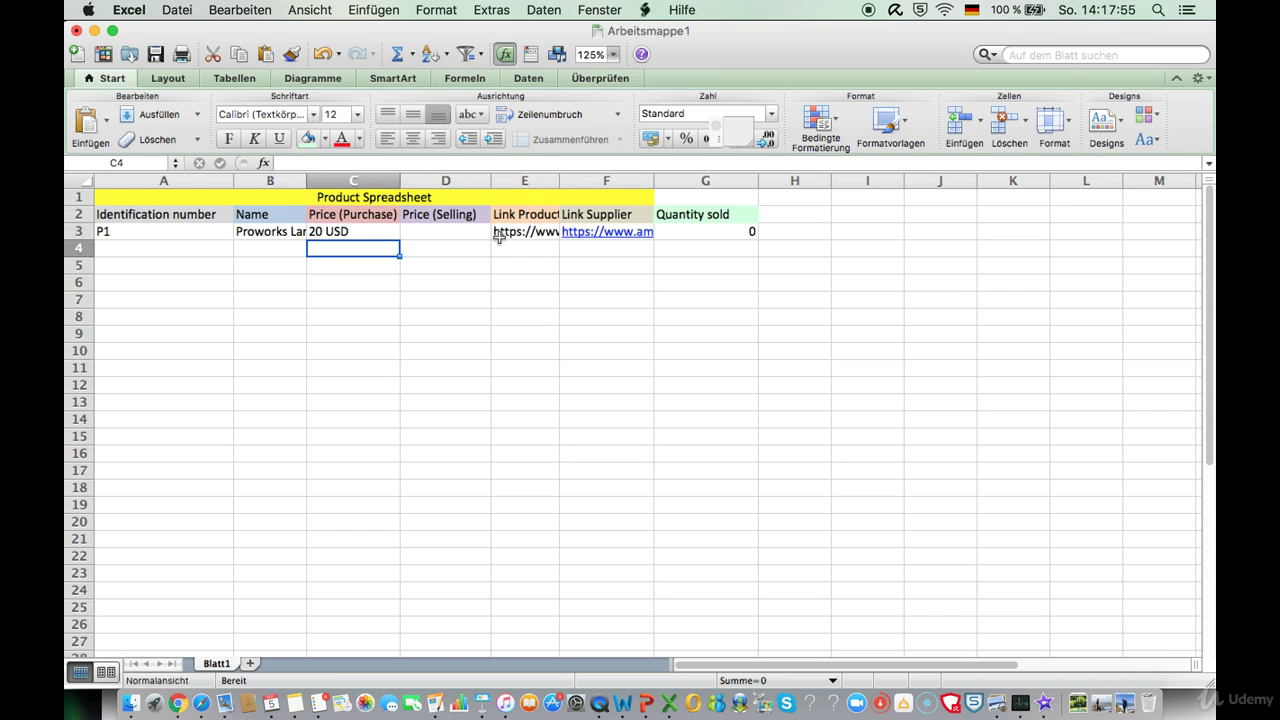
double_click(432, 235)
type("25")
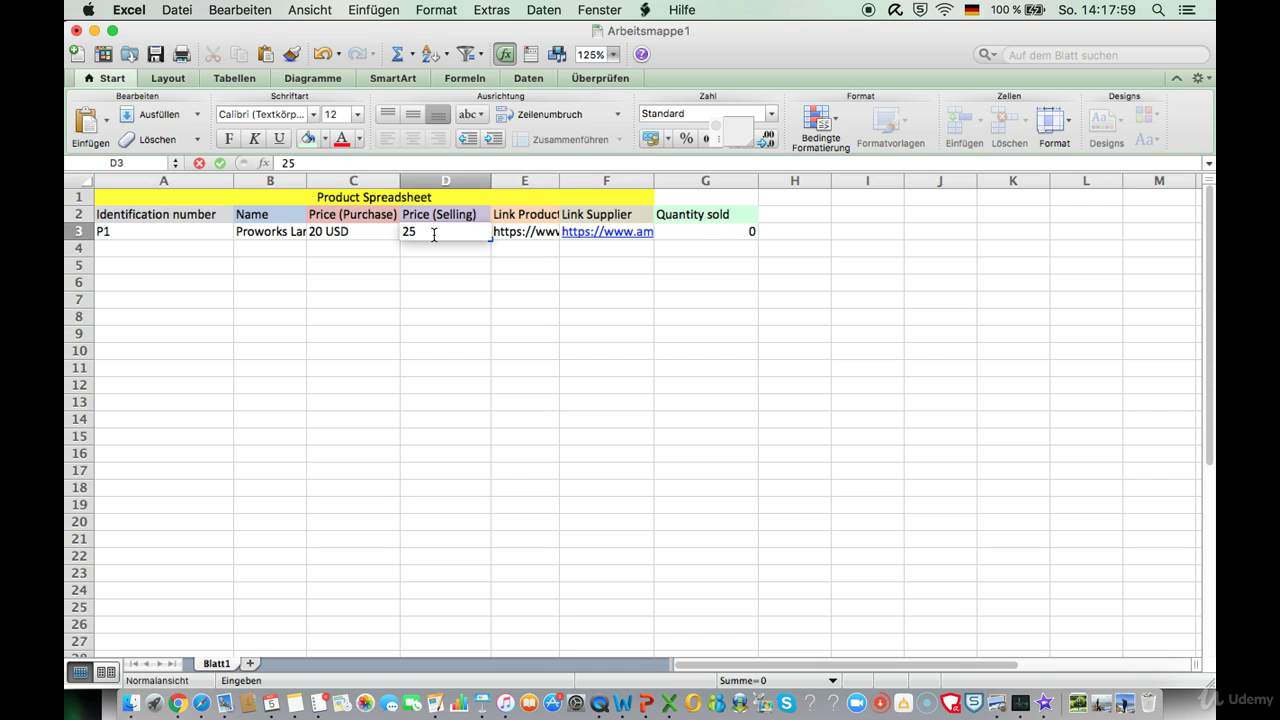
type(" USD")
key("Return")
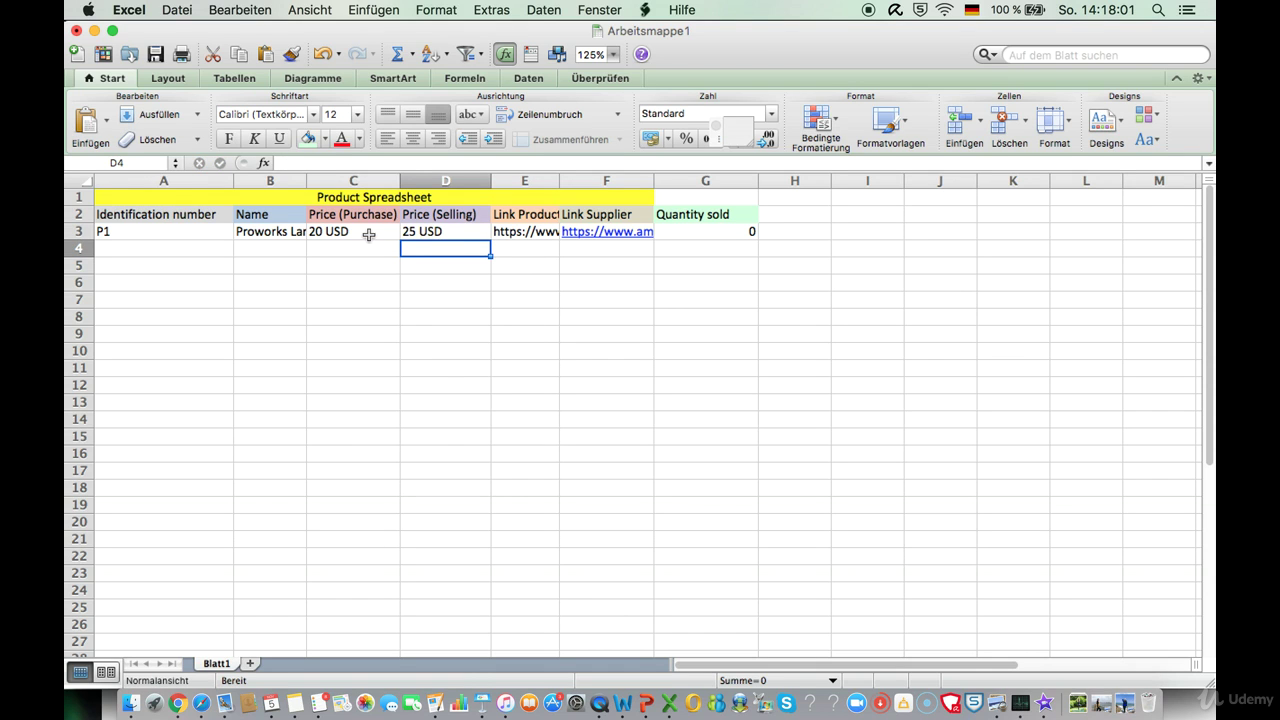
left_click_drag(368, 235, 430, 232)
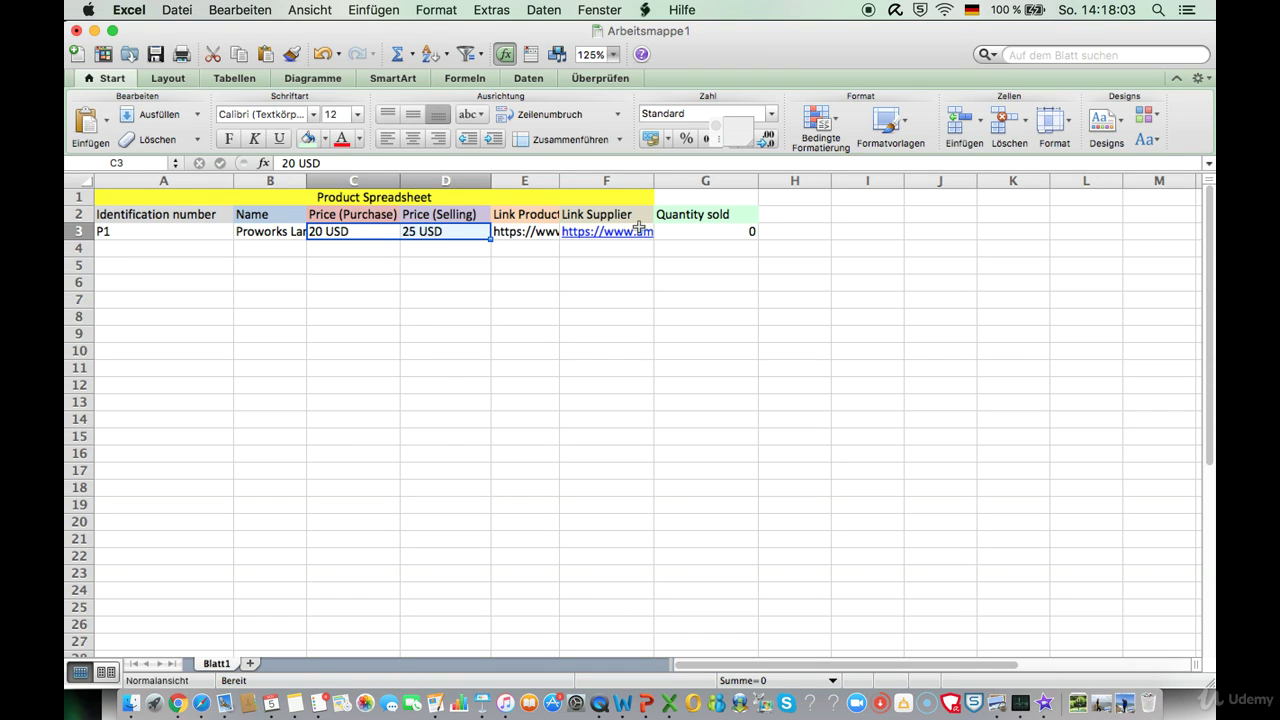
left_click(707, 232)
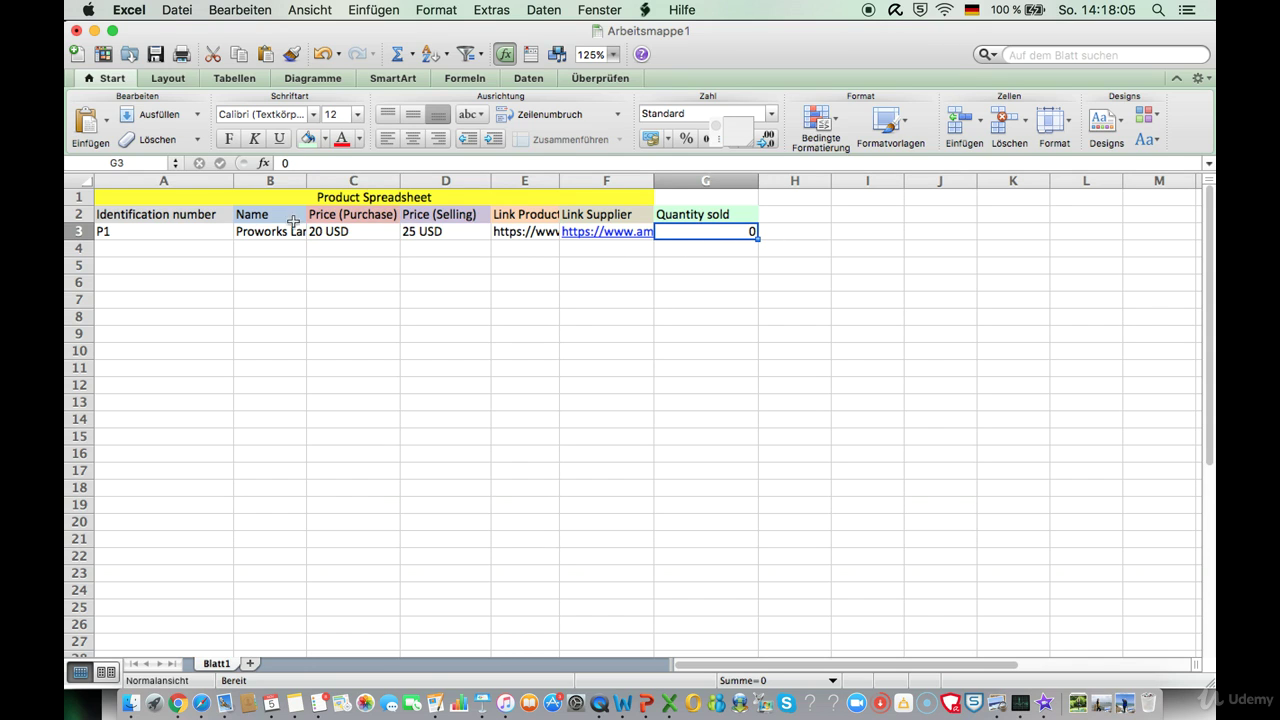
left_click(153, 229)
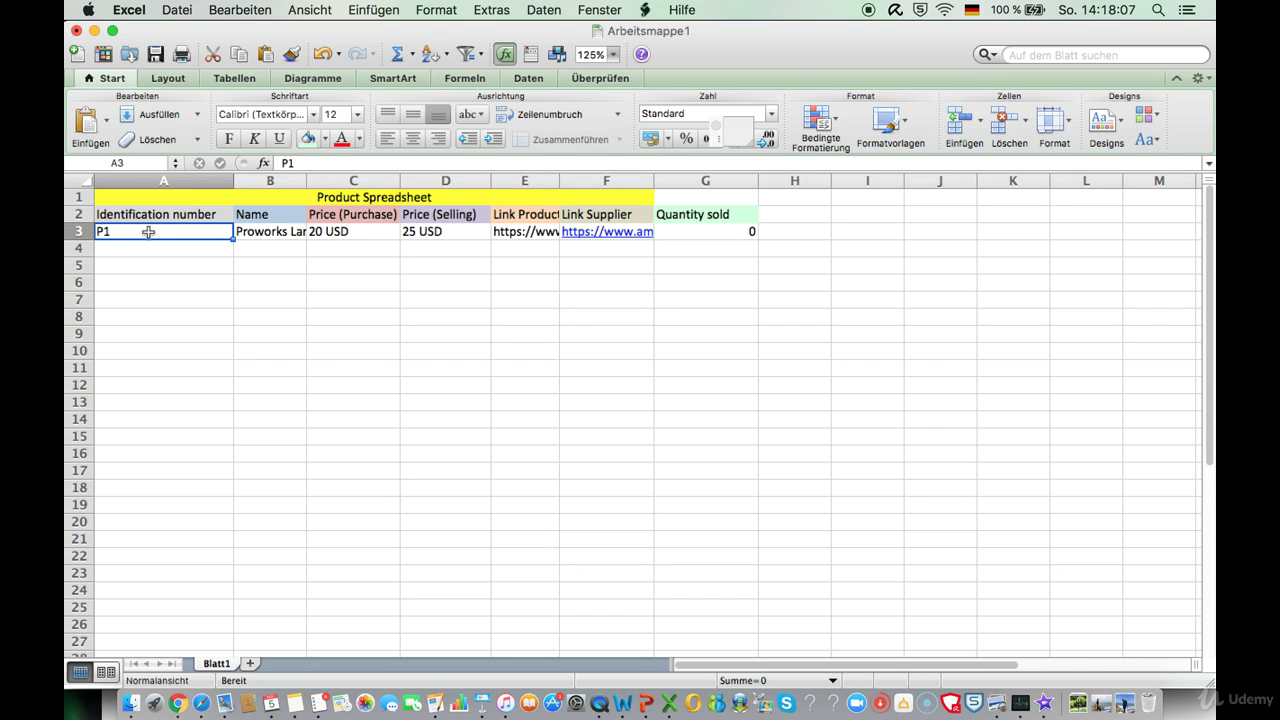
left_click(122, 258)
left_click_drag(140, 248, 160, 640)
left_click(269, 299)
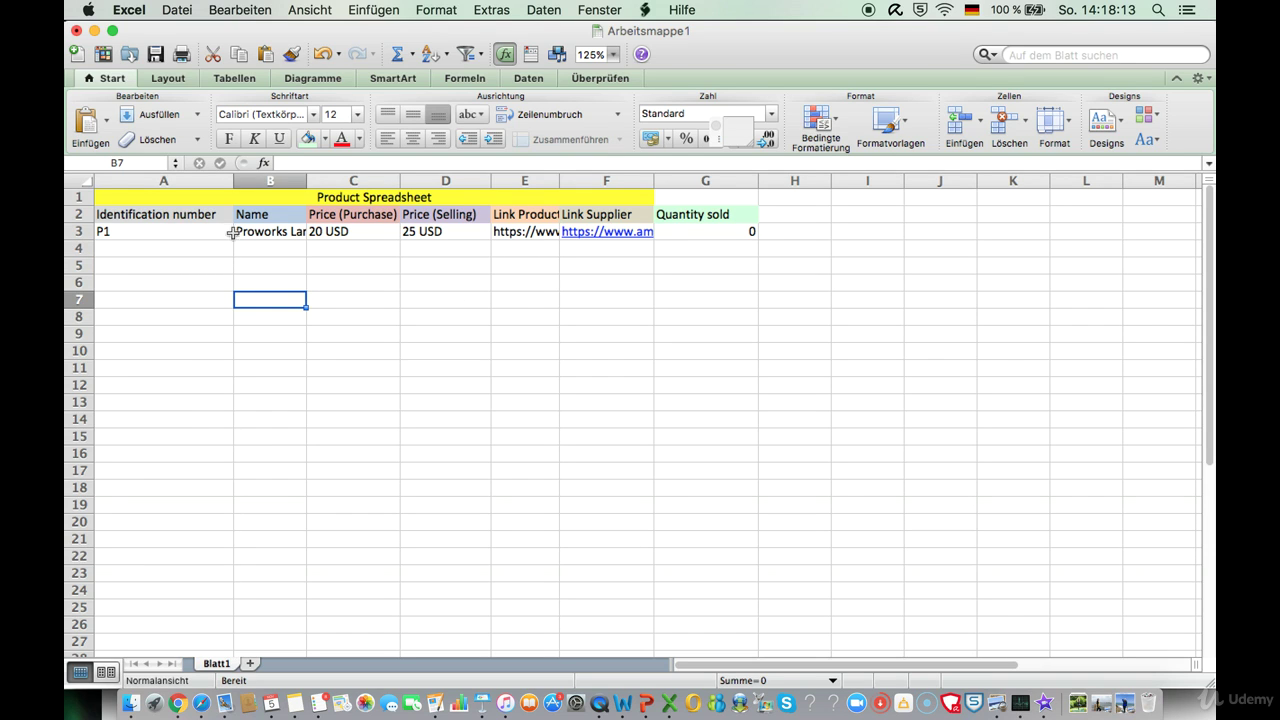
- Review the product spreadsheet's columns from Identification number to Link Supplier, together with the yoga mat's entries in row 3
left_click(186, 247)
left_click(143, 230)
left_click(142, 214)
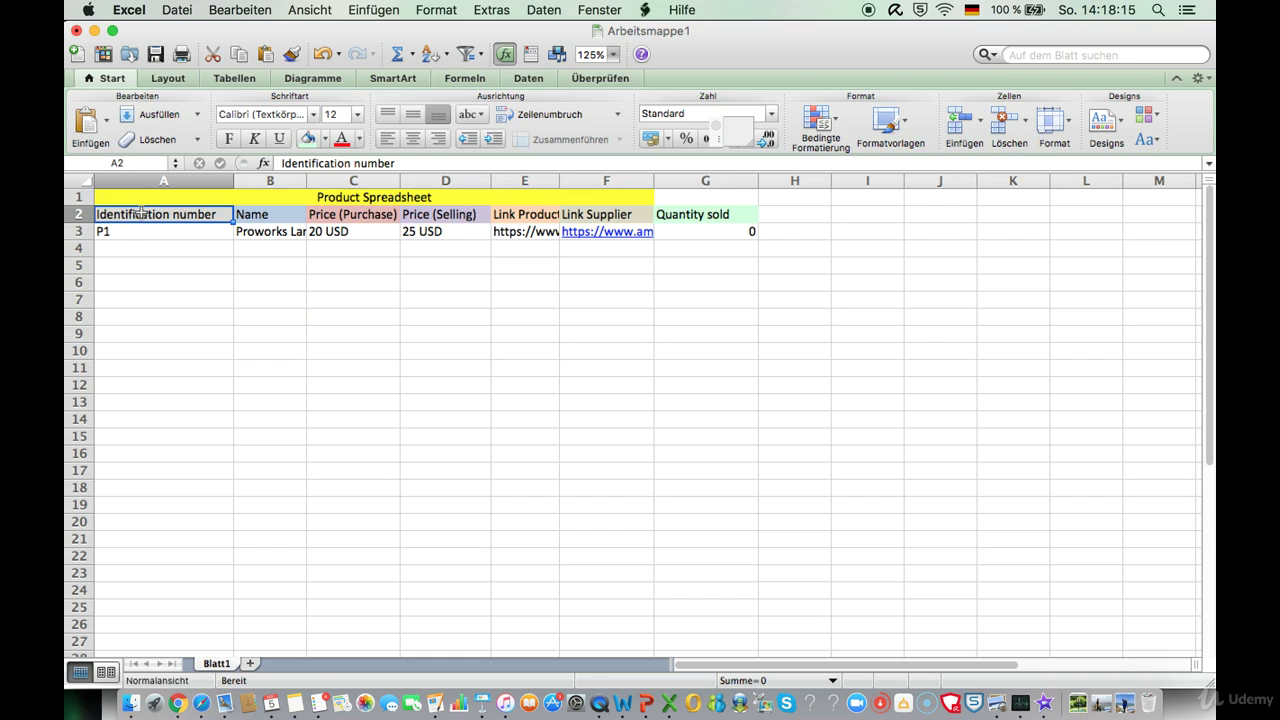
left_click(138, 229)
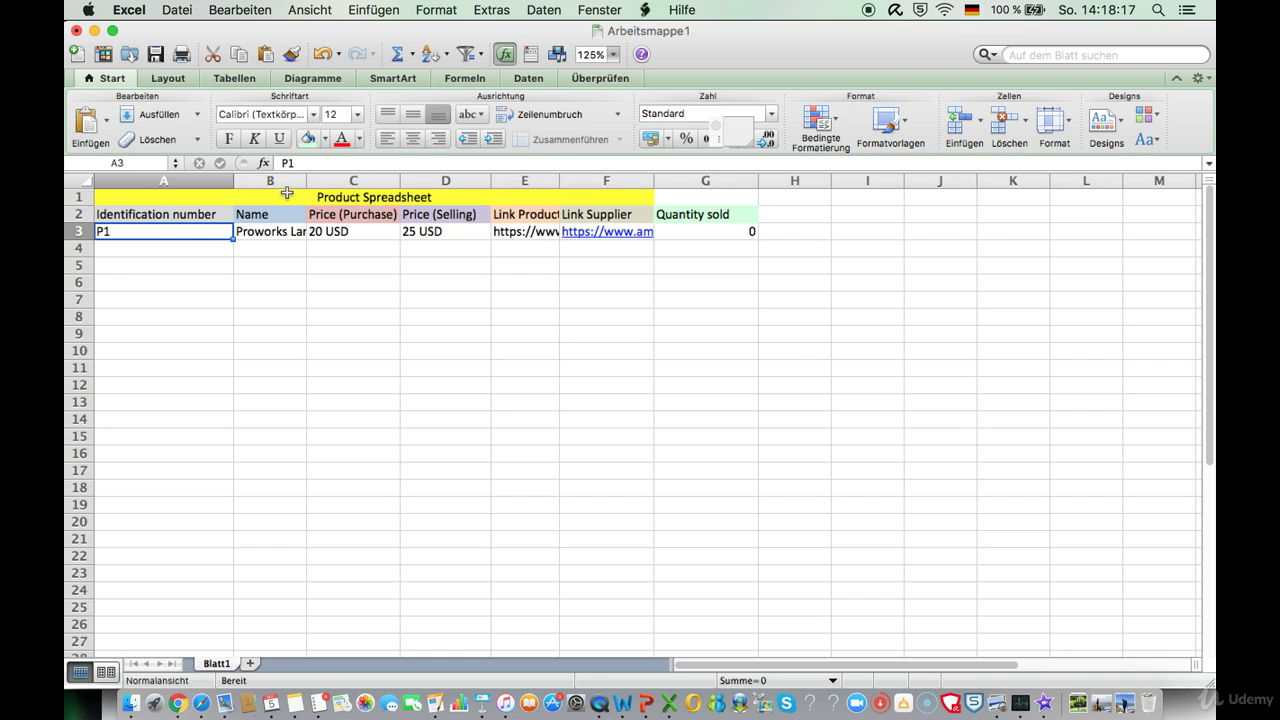
left_click(298, 230)
left_click(343, 215)
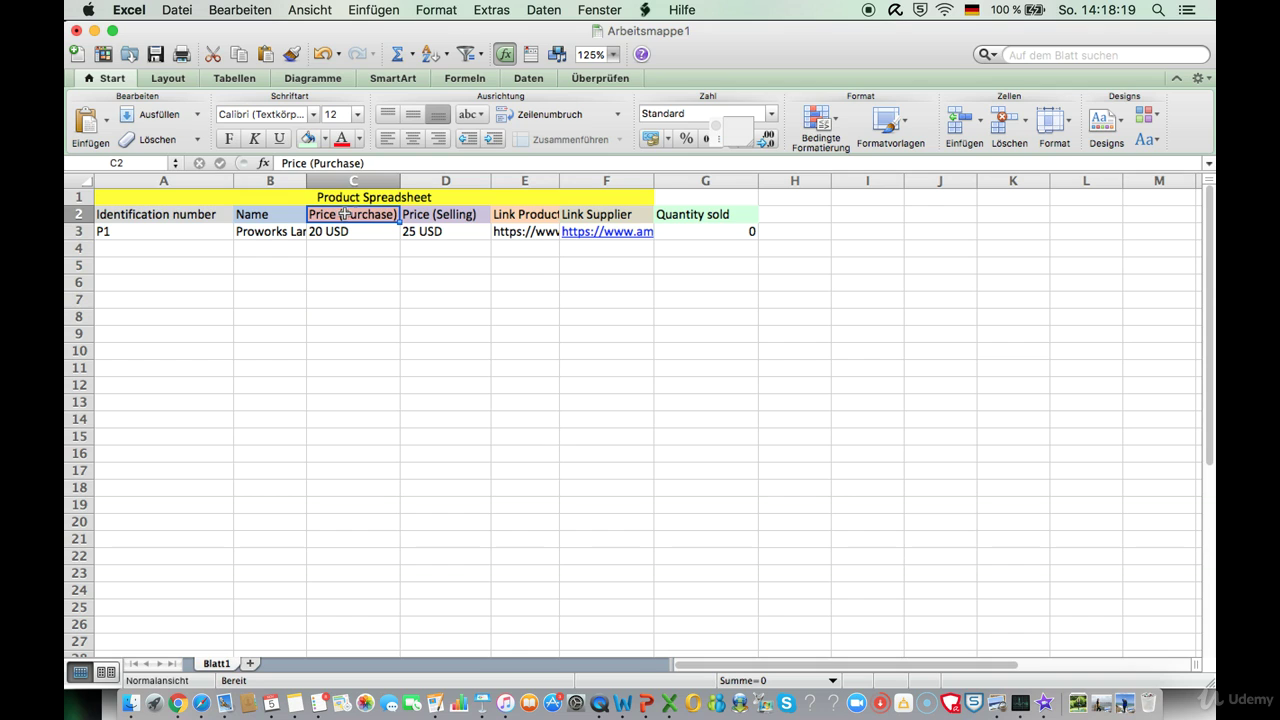
left_click(447, 215)
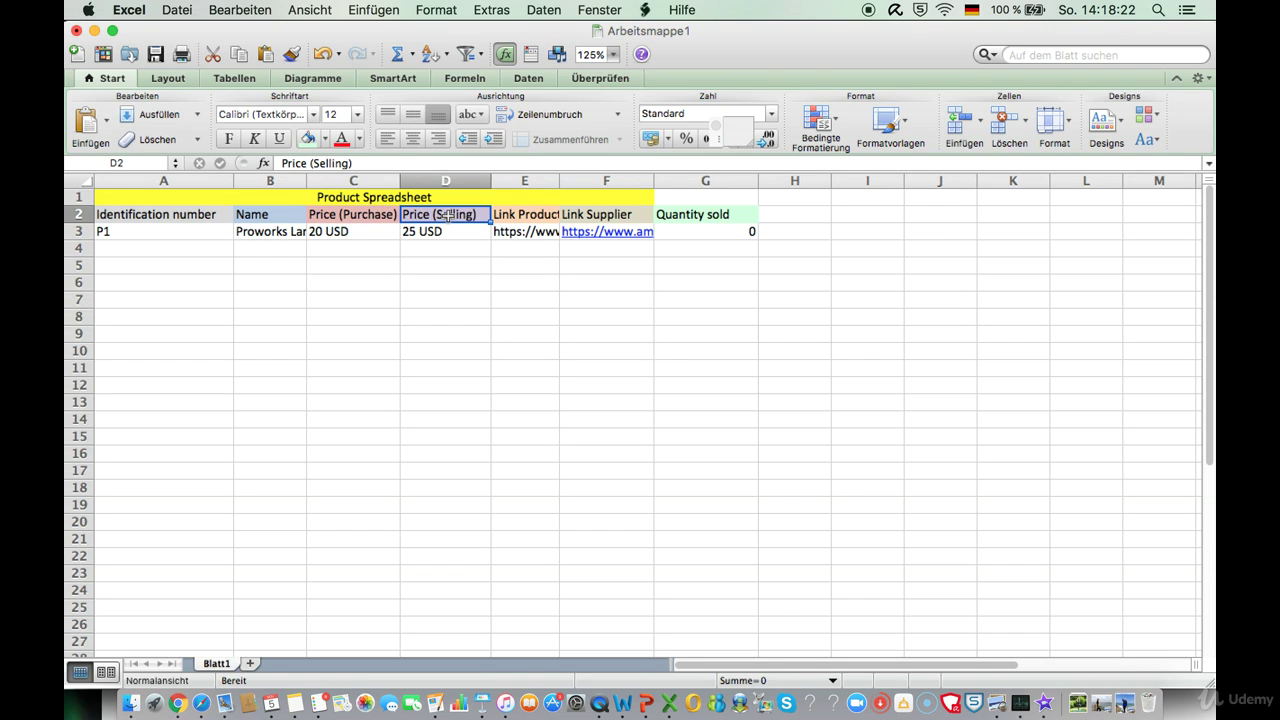
left_click(531, 215)
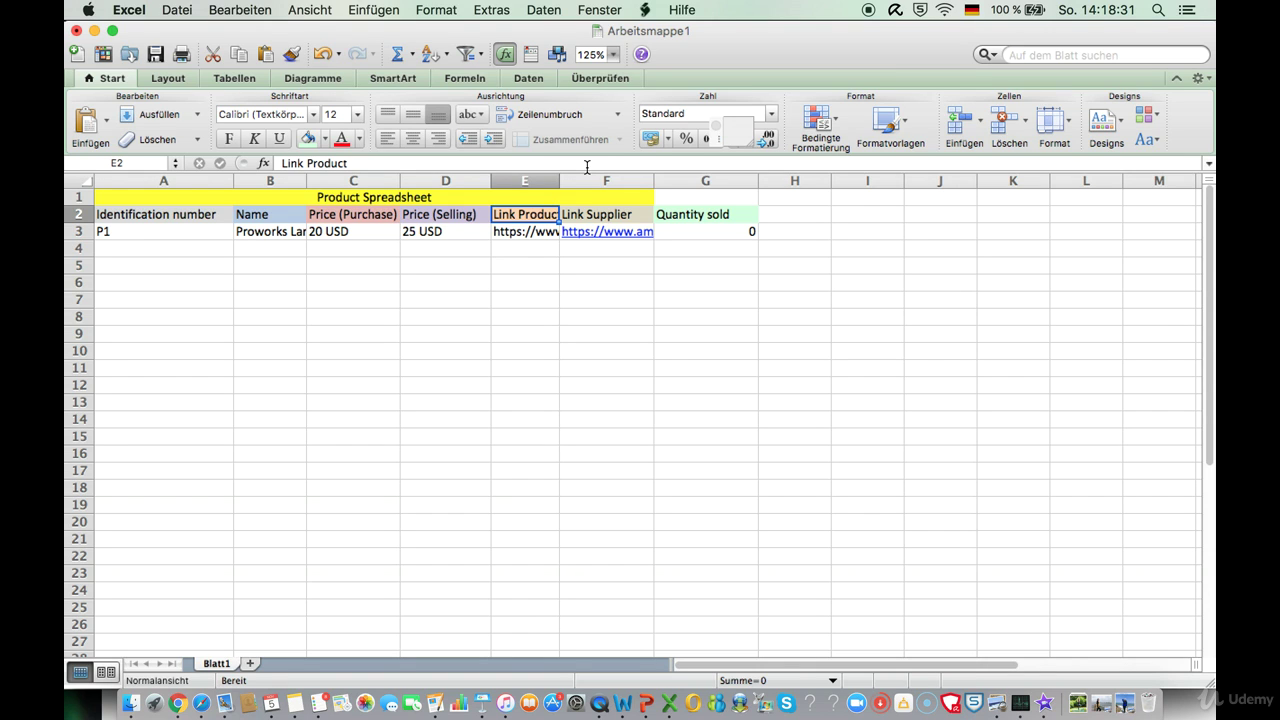
left_click(609, 215)
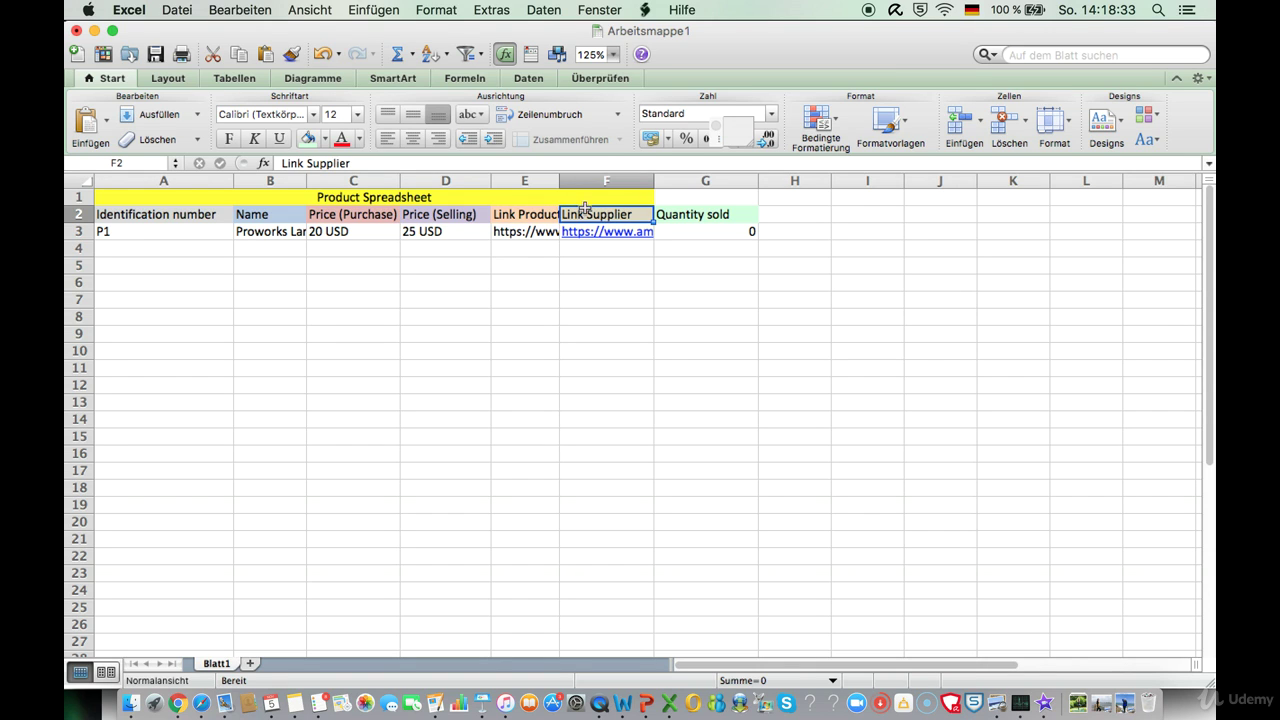
left_click(527, 219)
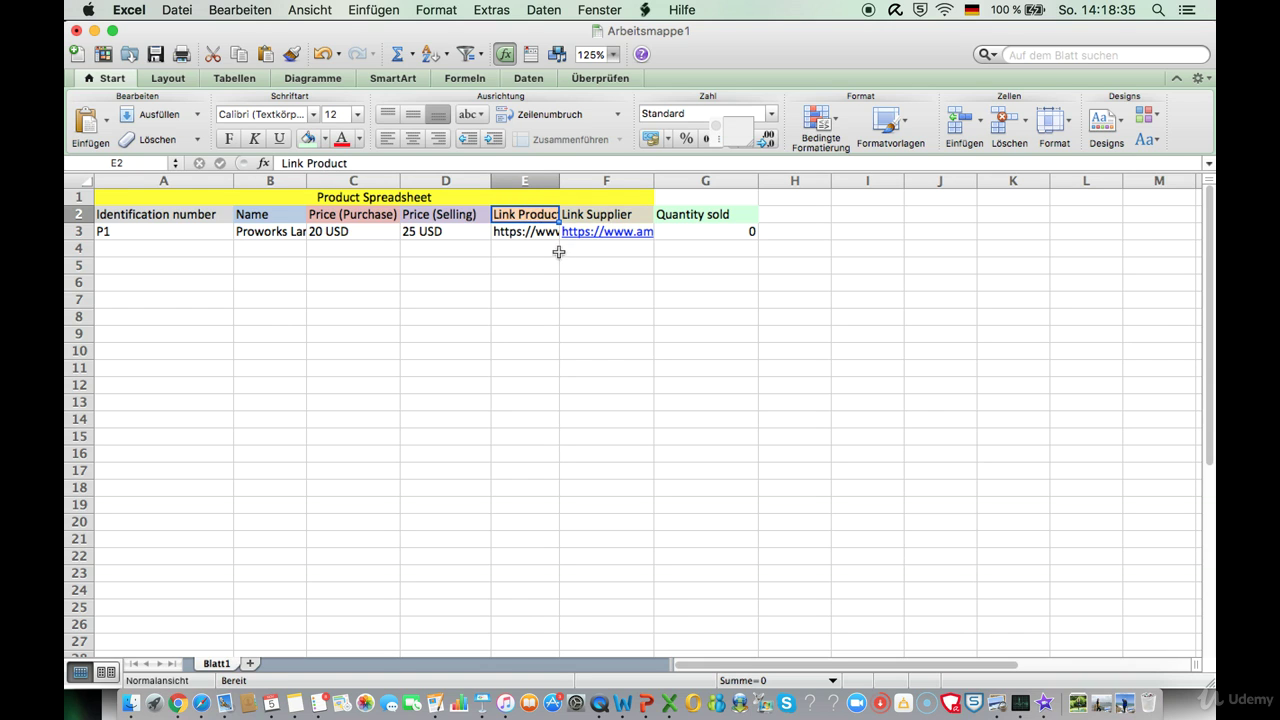
- Examine the Quantity sold column, the yoga mat's entry in cell G3 and its complete row 3
left_click(676, 216)
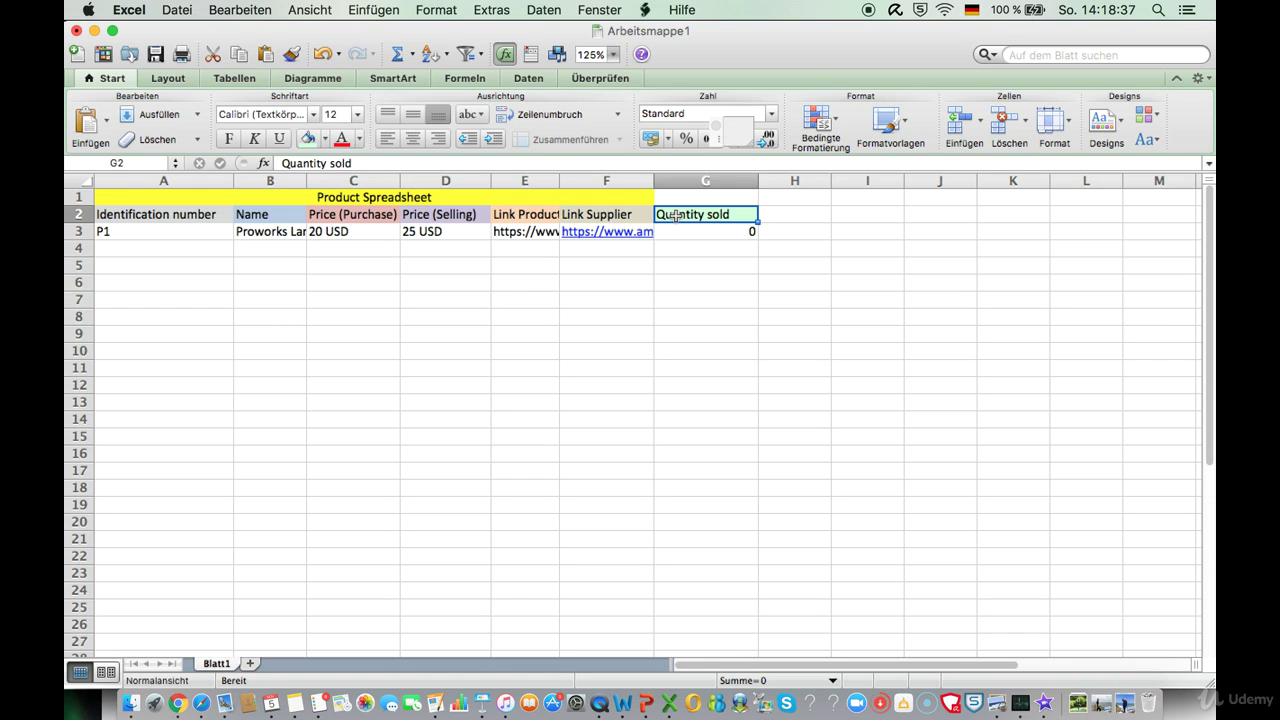
left_click(726, 232)
double_click(741, 231)
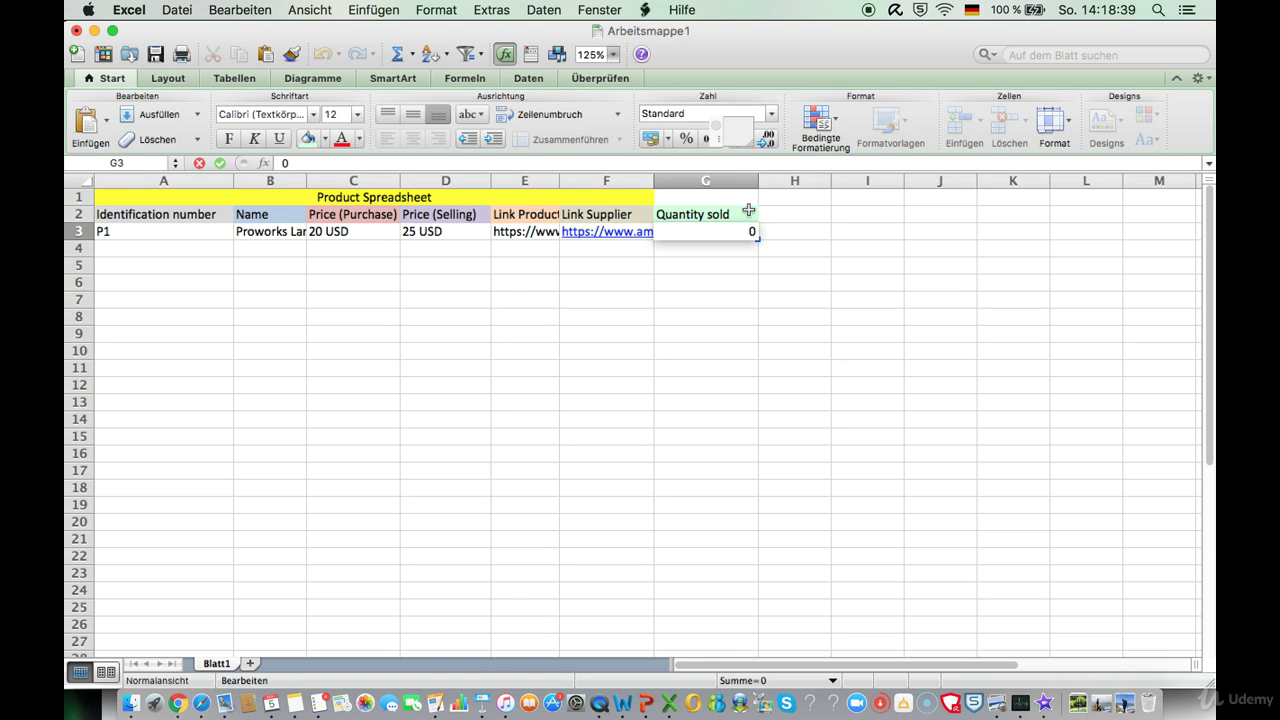
double_click(751, 231)
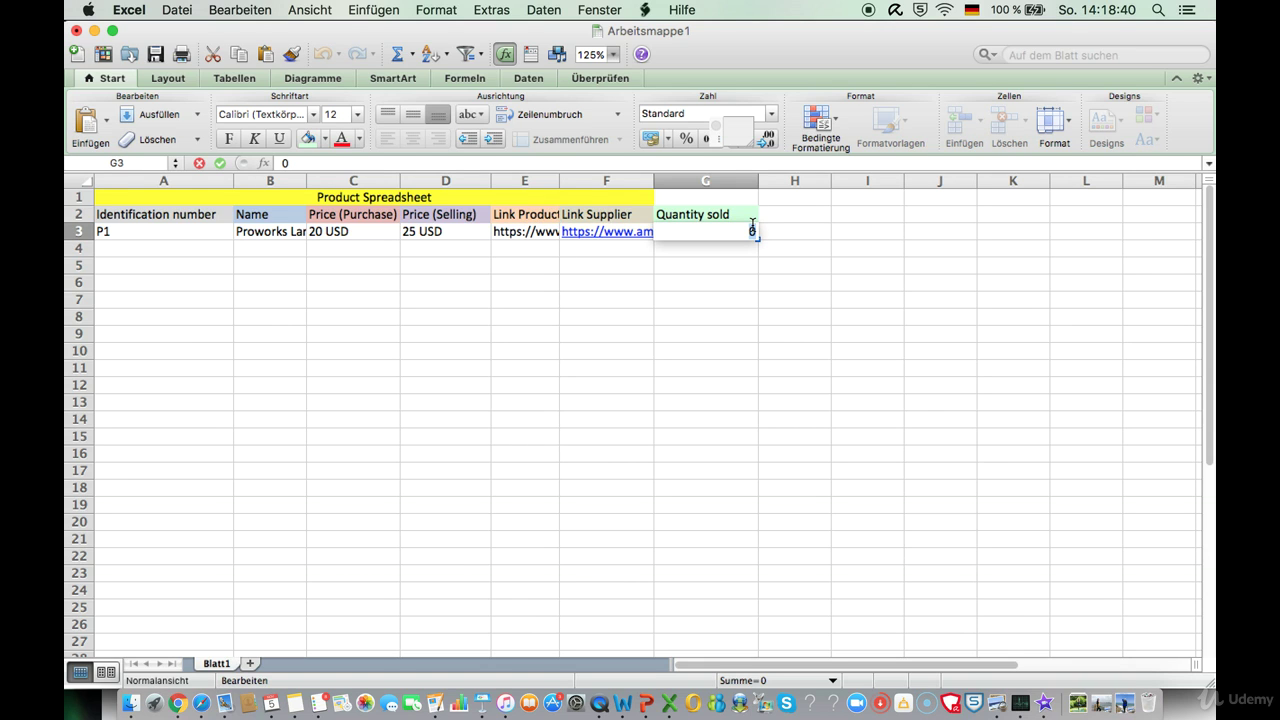
left_click(680, 243)
left_click(706, 215)
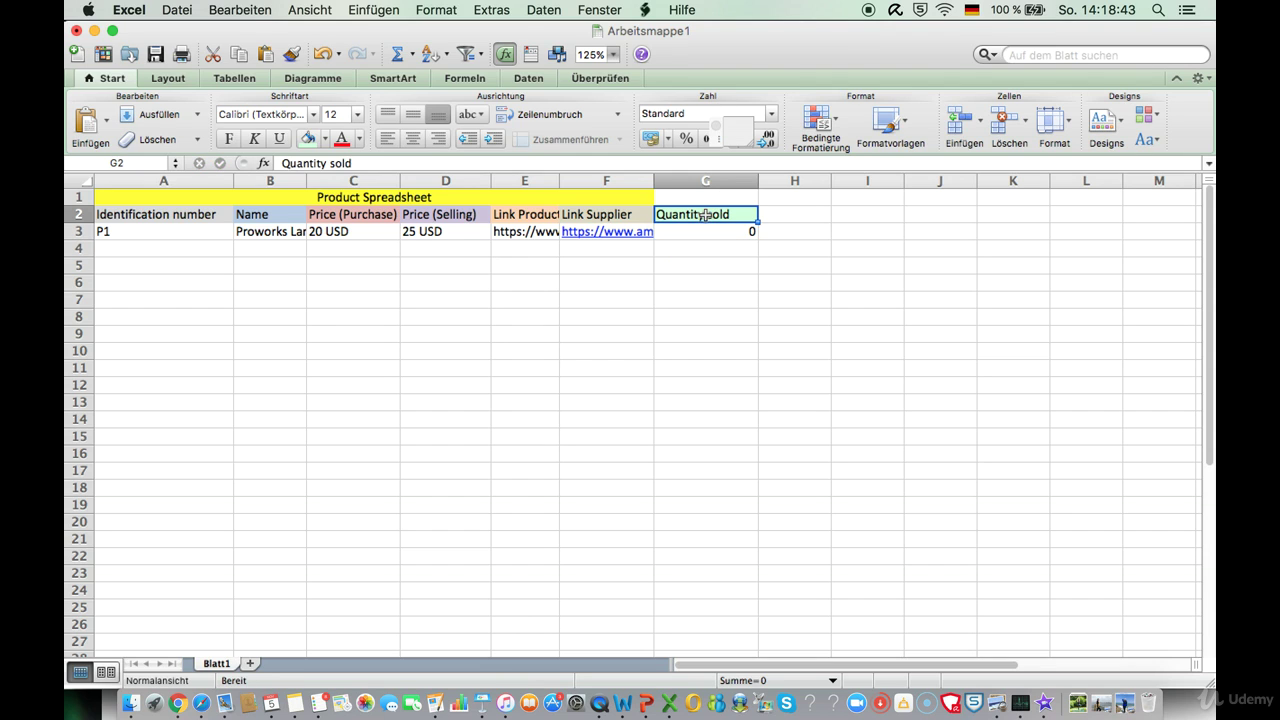
left_click(728, 232)
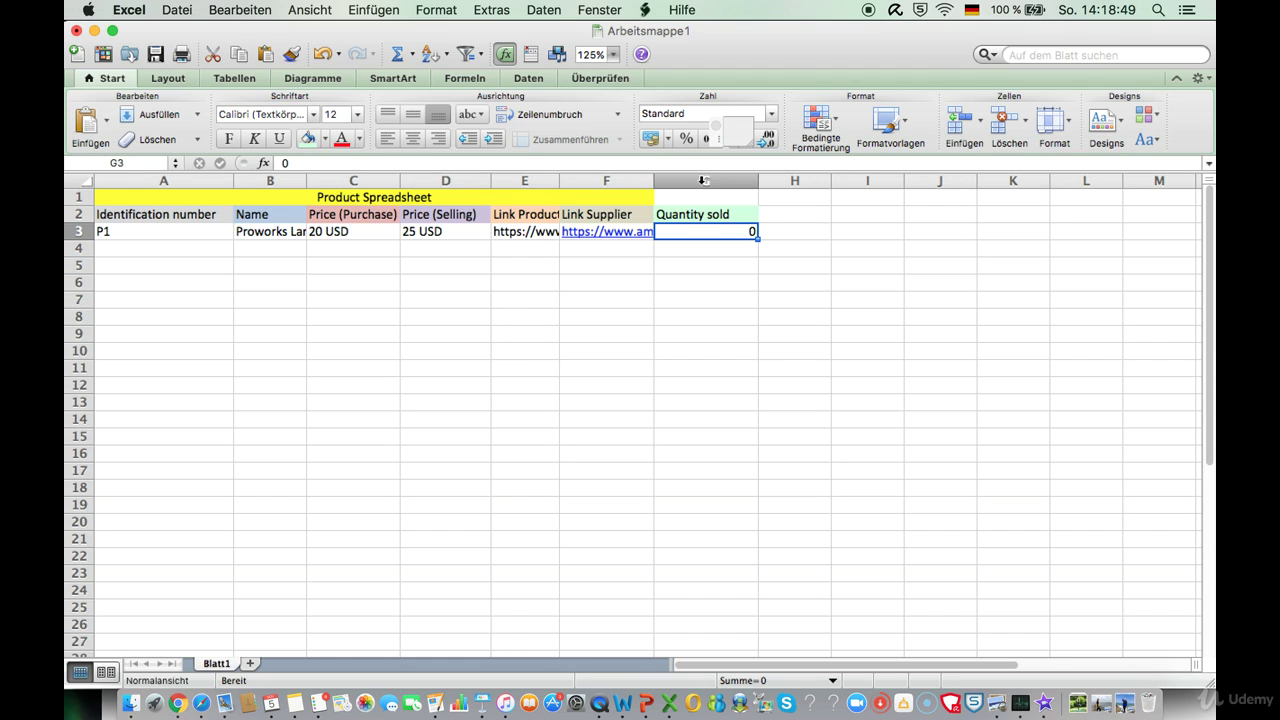
left_click(703, 180)
left_click(705, 231)
left_click_drag(720, 234, 708, 549)
left_click(702, 316)
left_click(720, 249)
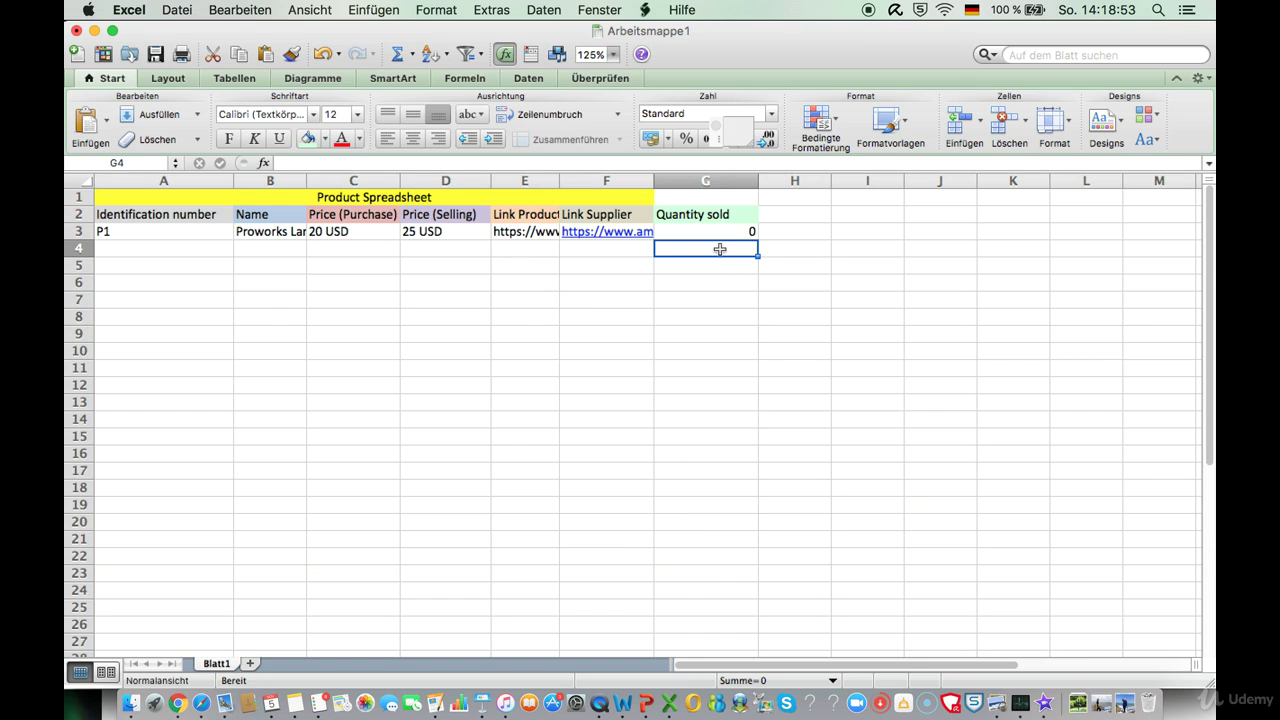
left_click(749, 231)
double_click(751, 231)
left_click(734, 266)
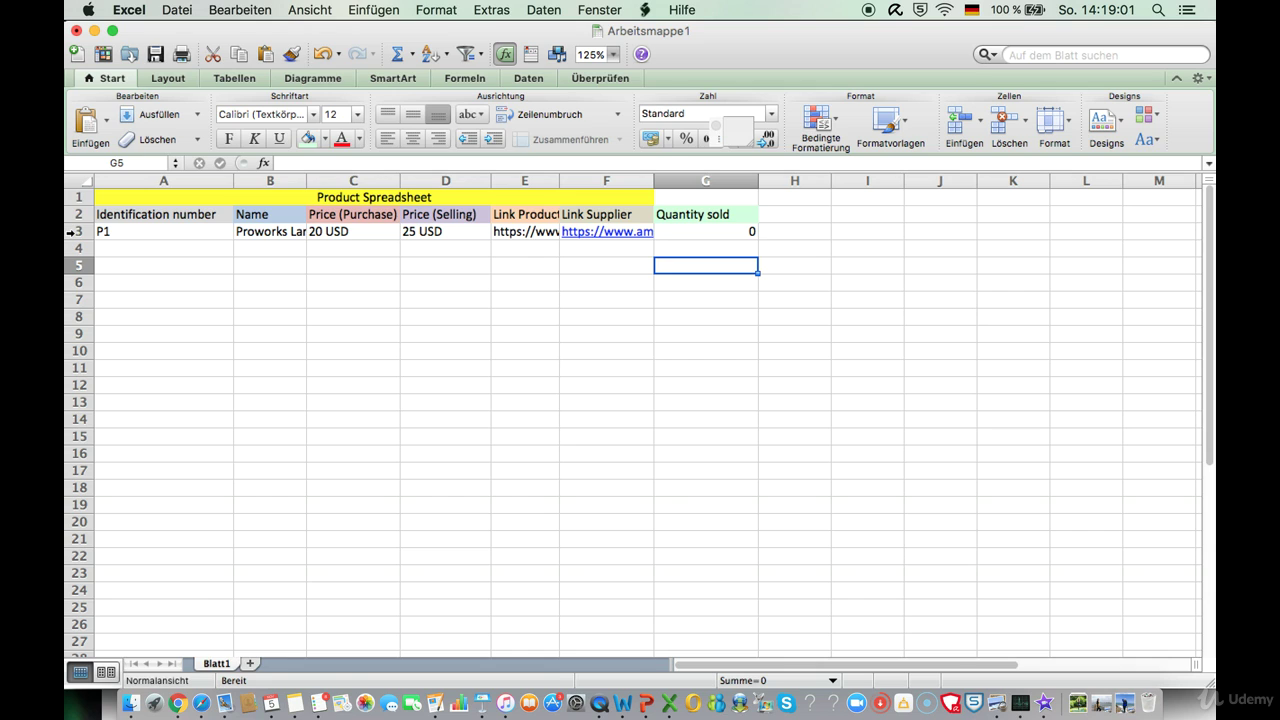
left_click(75, 231)
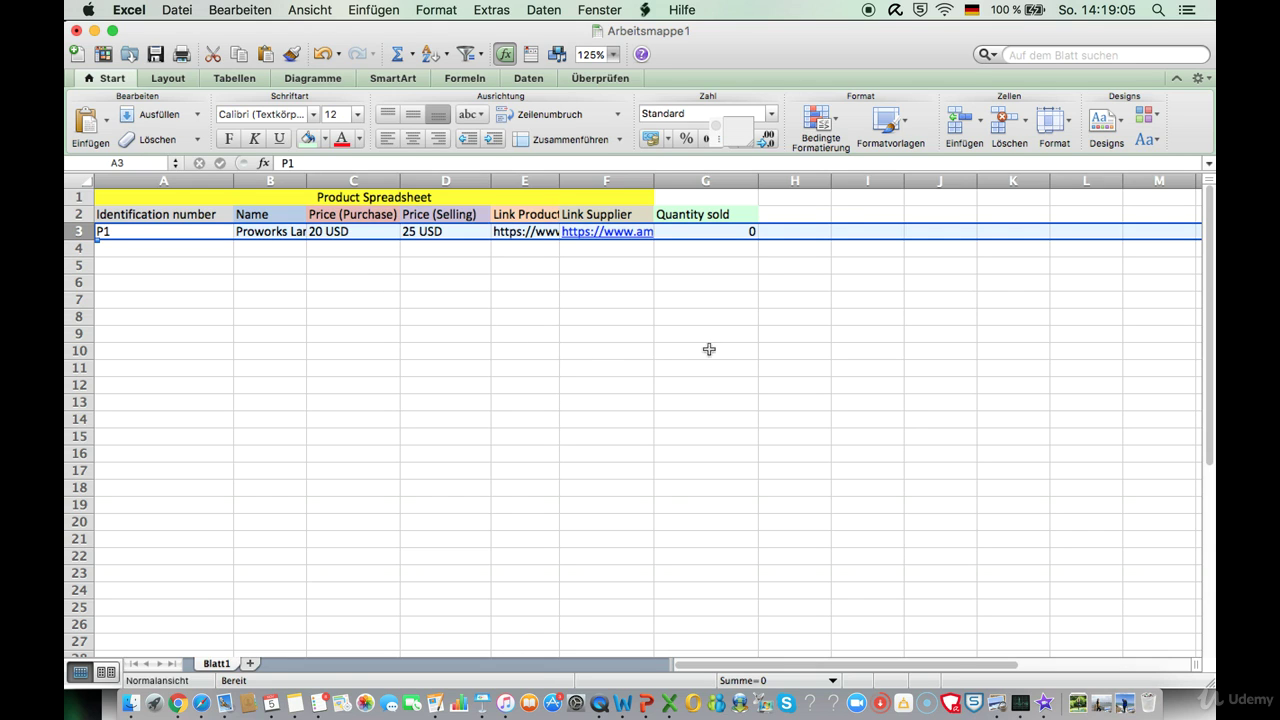
left_click(693, 311)
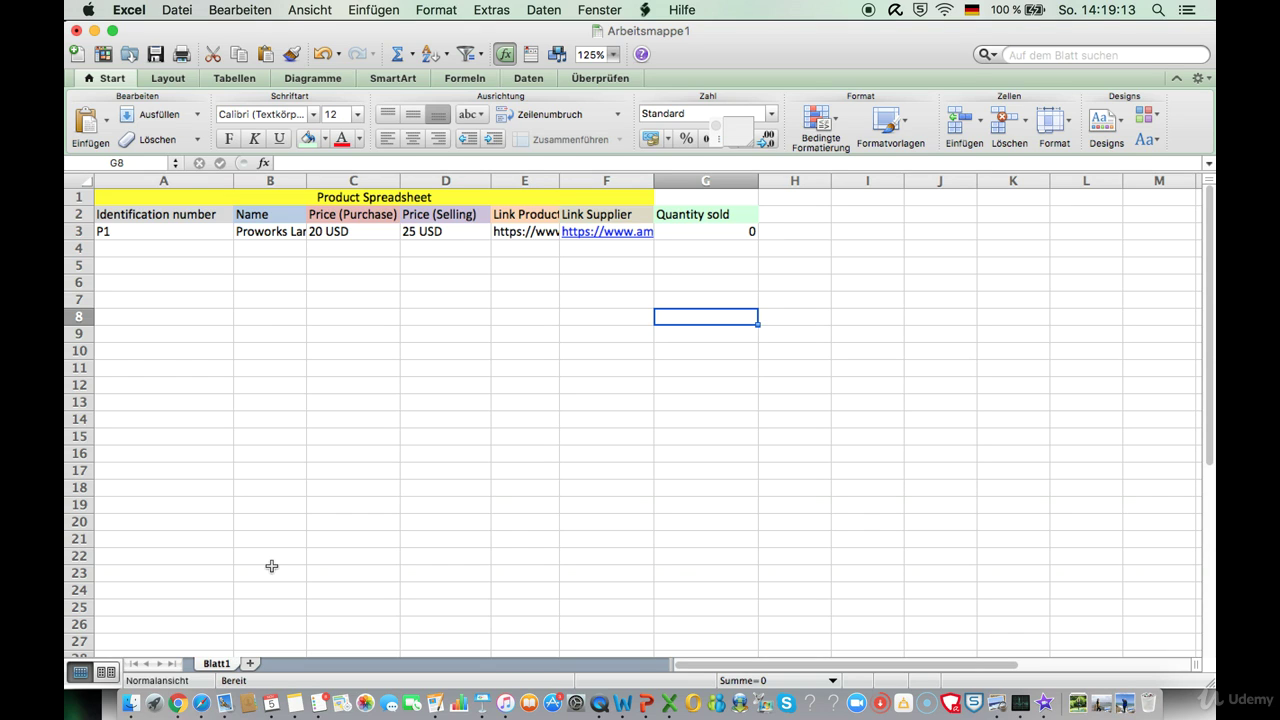
- Switch to Chrome and compare the title and photos of the yoga mat's Facebook Marketplace listing with its Amazon page
left_click(178, 703)
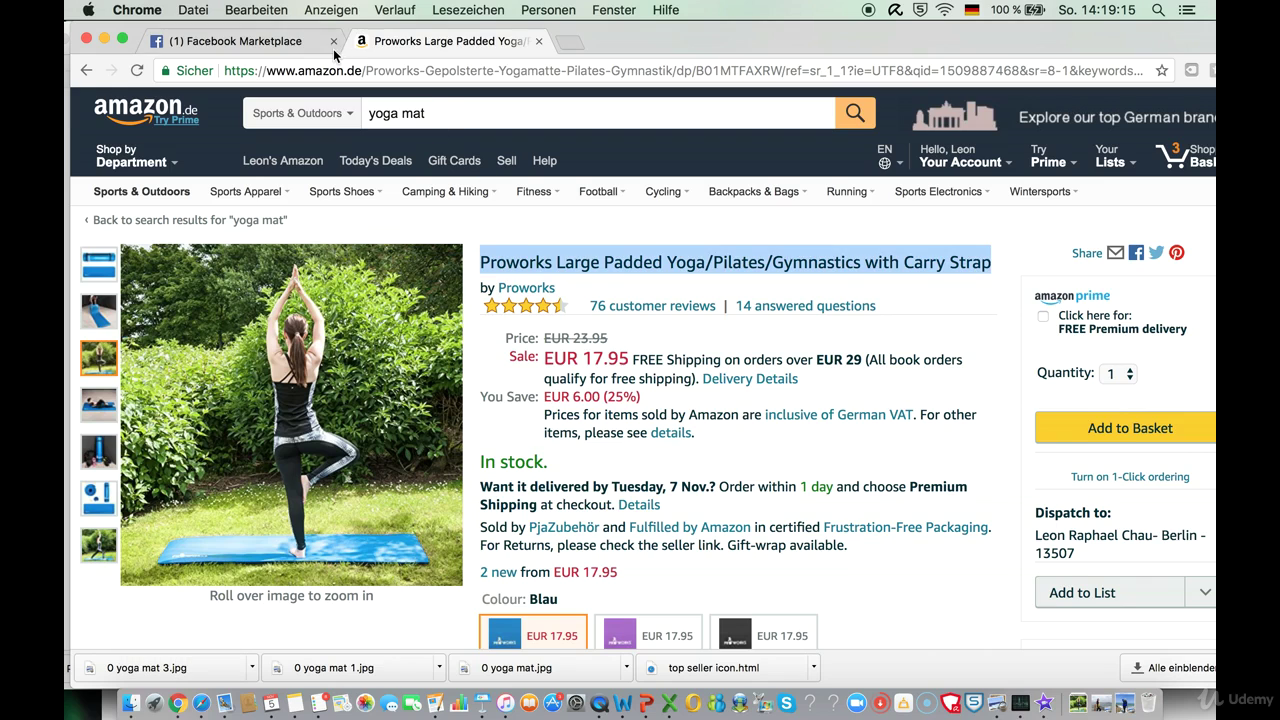
left_click(286, 48)
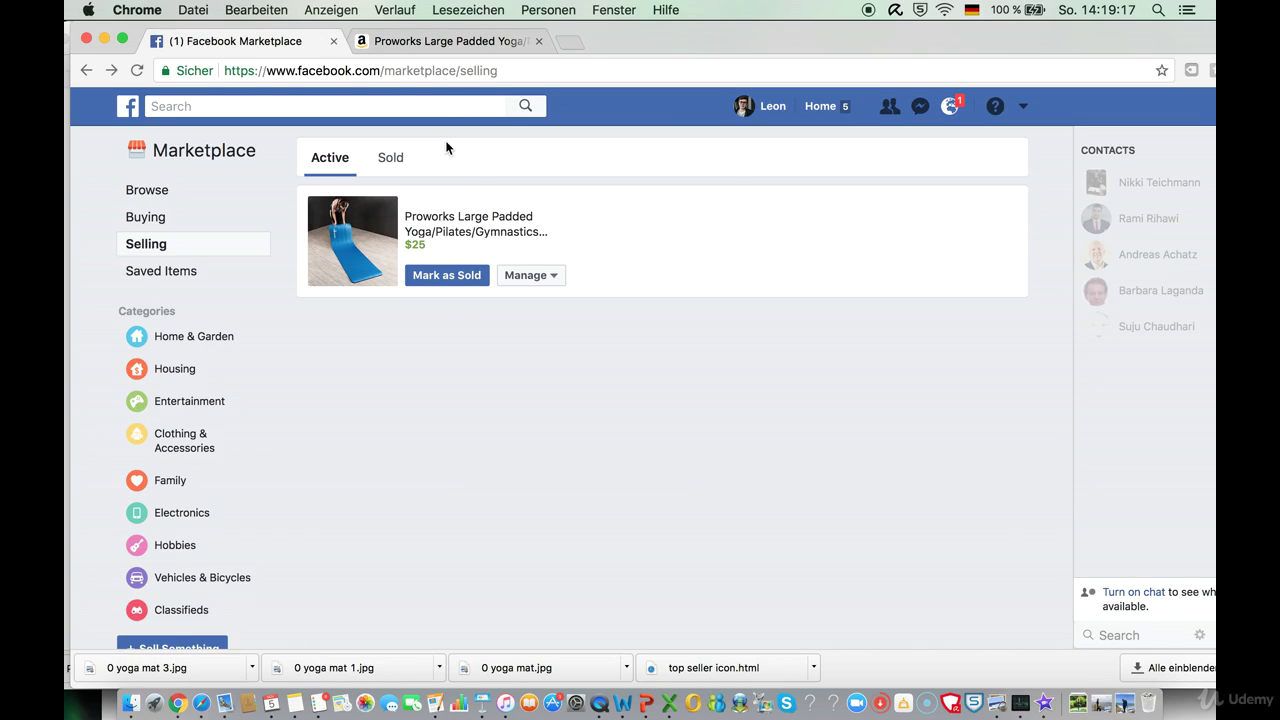
left_click(439, 214)
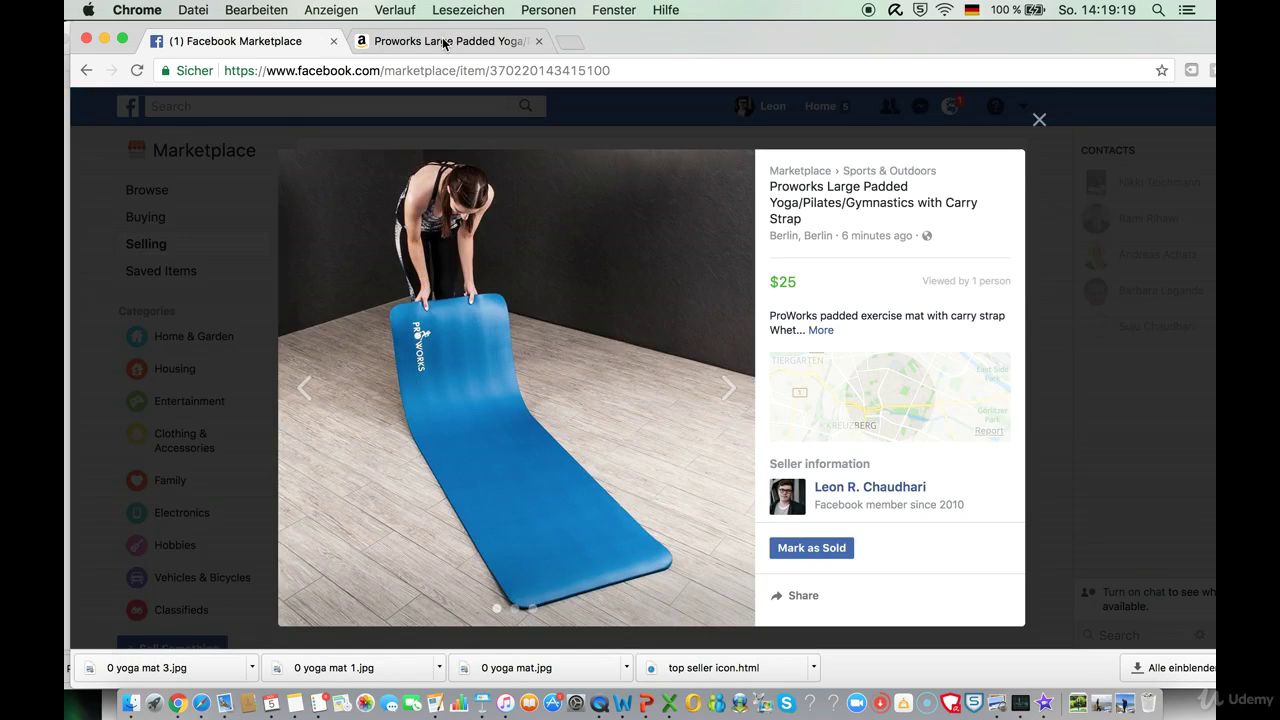
left_click(446, 44)
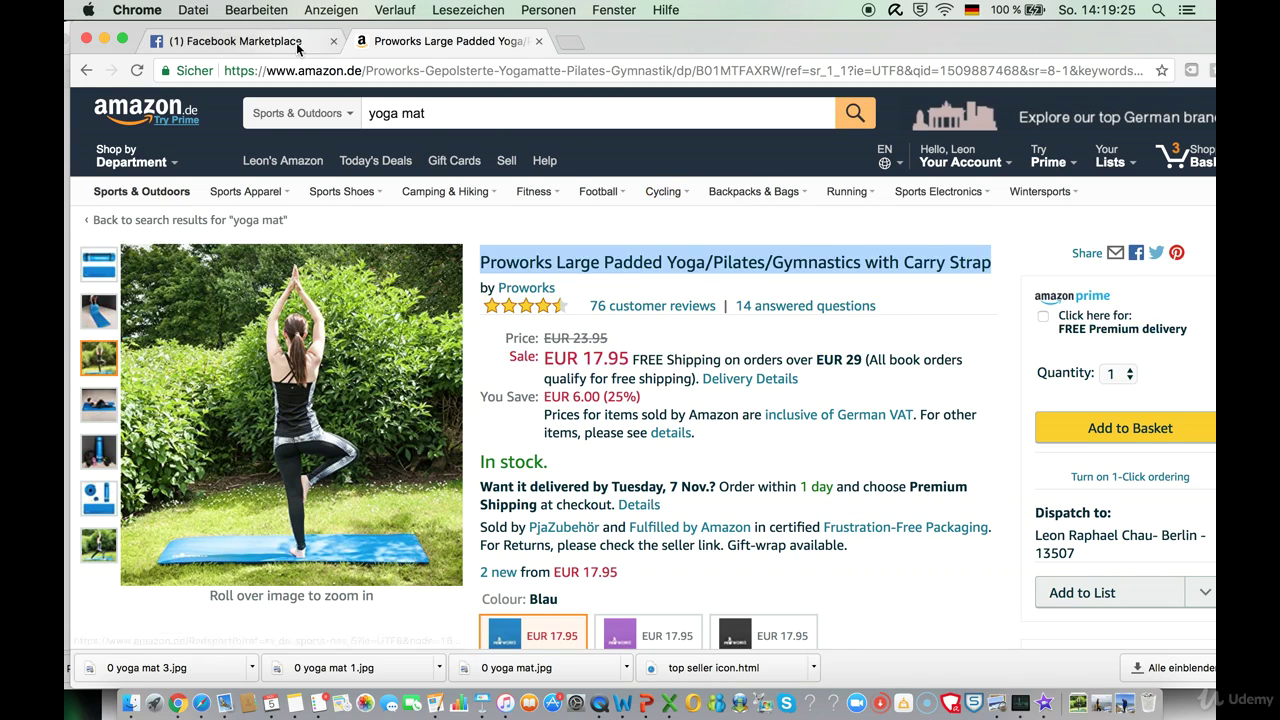
left_click(296, 42)
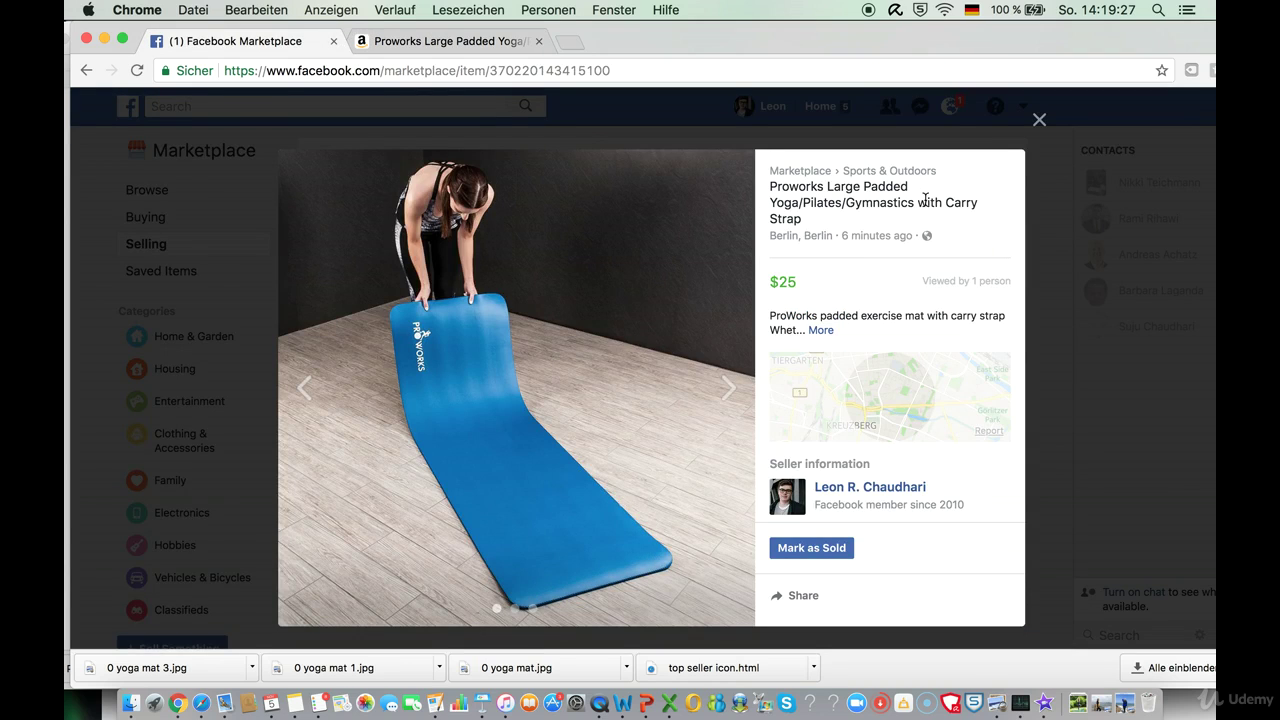
left_click(730, 388)
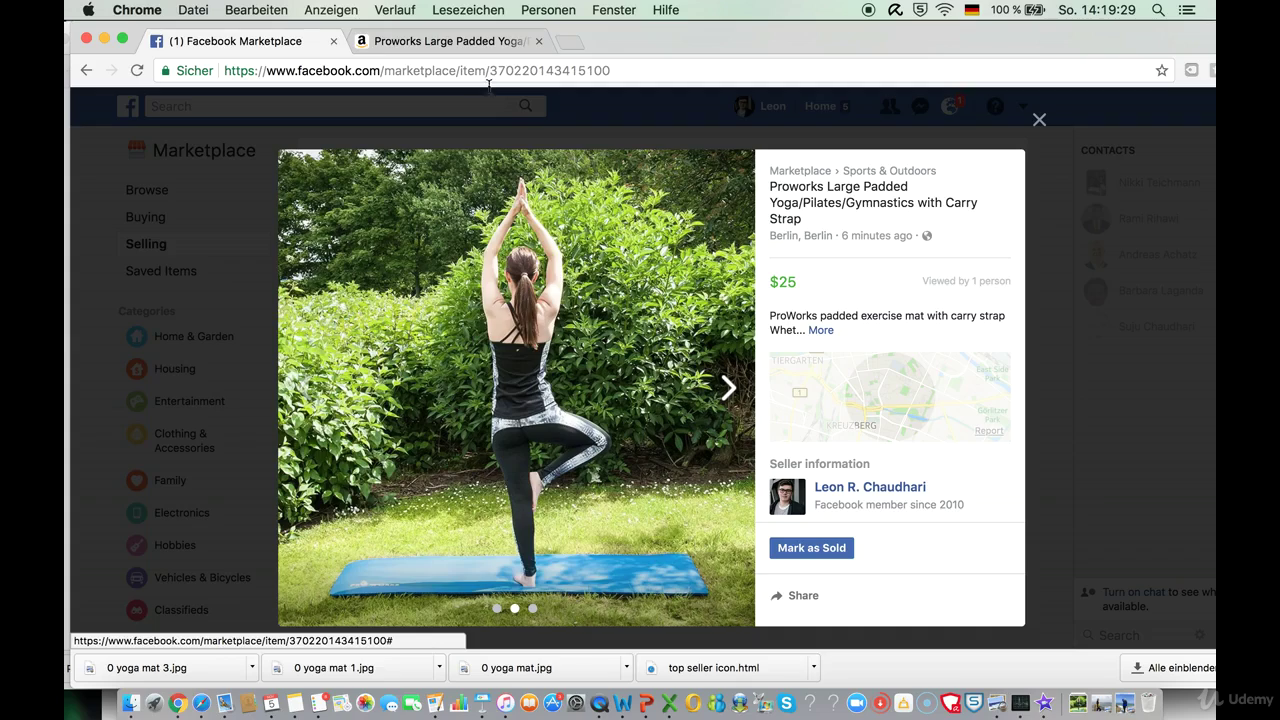
left_click(457, 45)
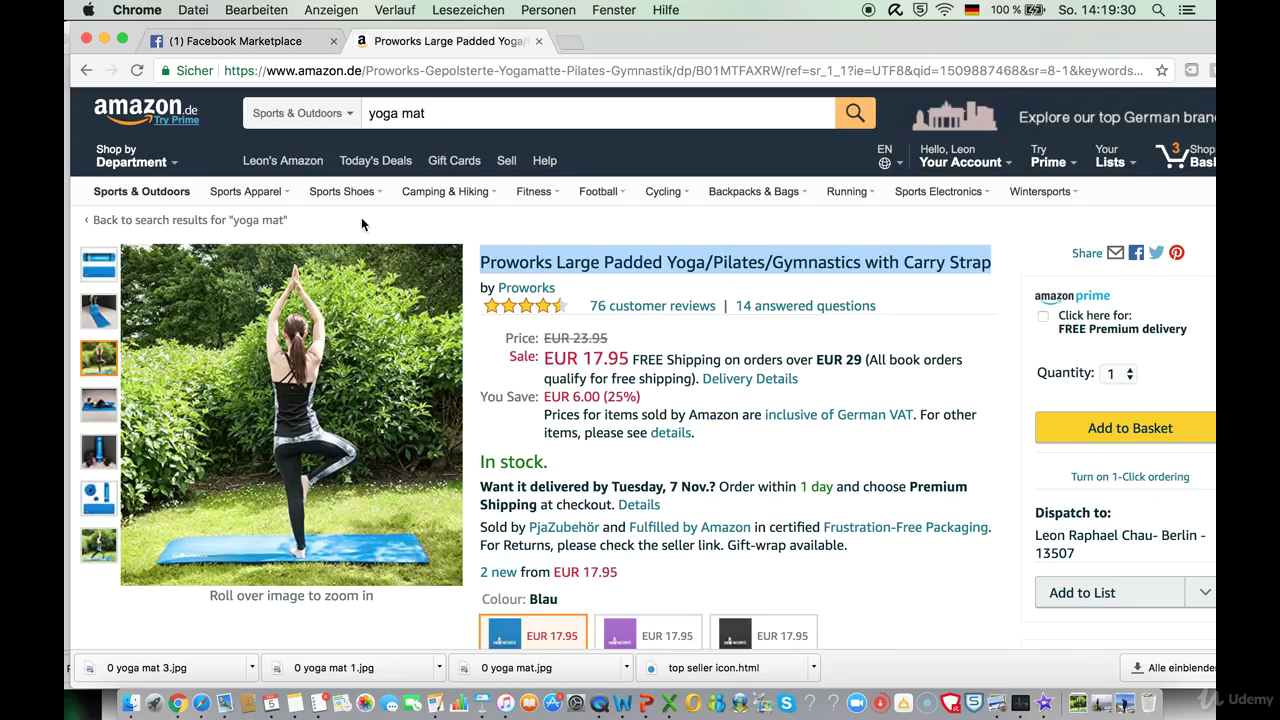
left_click(252, 42)
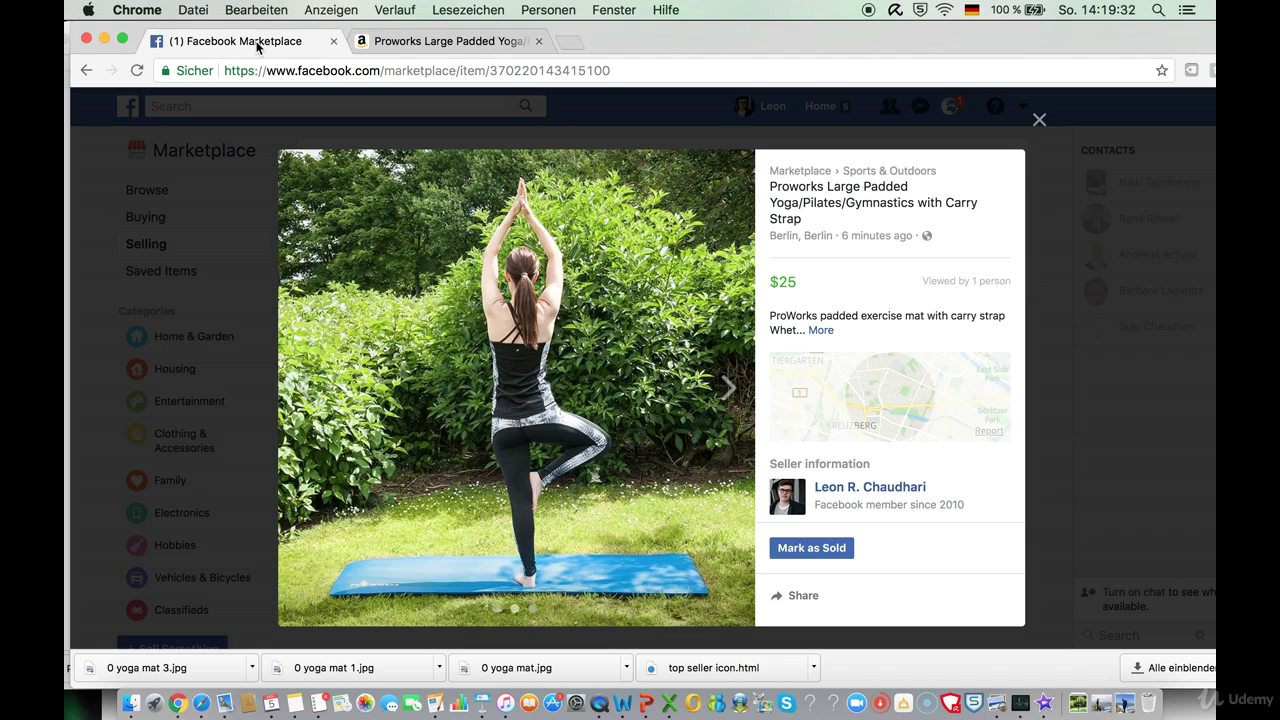
- Expand the Marketplace listing's full description and compare it with the product description on the Amazon page
left_click(820, 331)
scroll(890, 488, "down", 5)
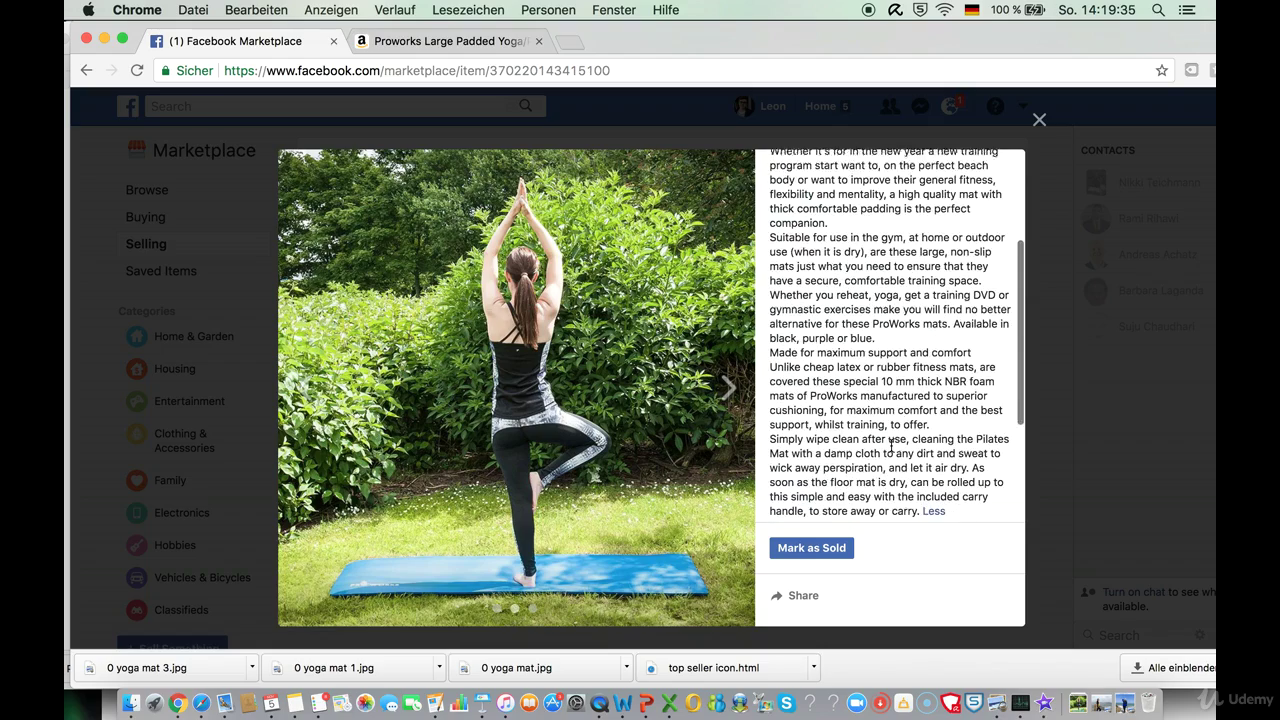
scroll(909, 210, "up", 5)
left_click(480, 40)
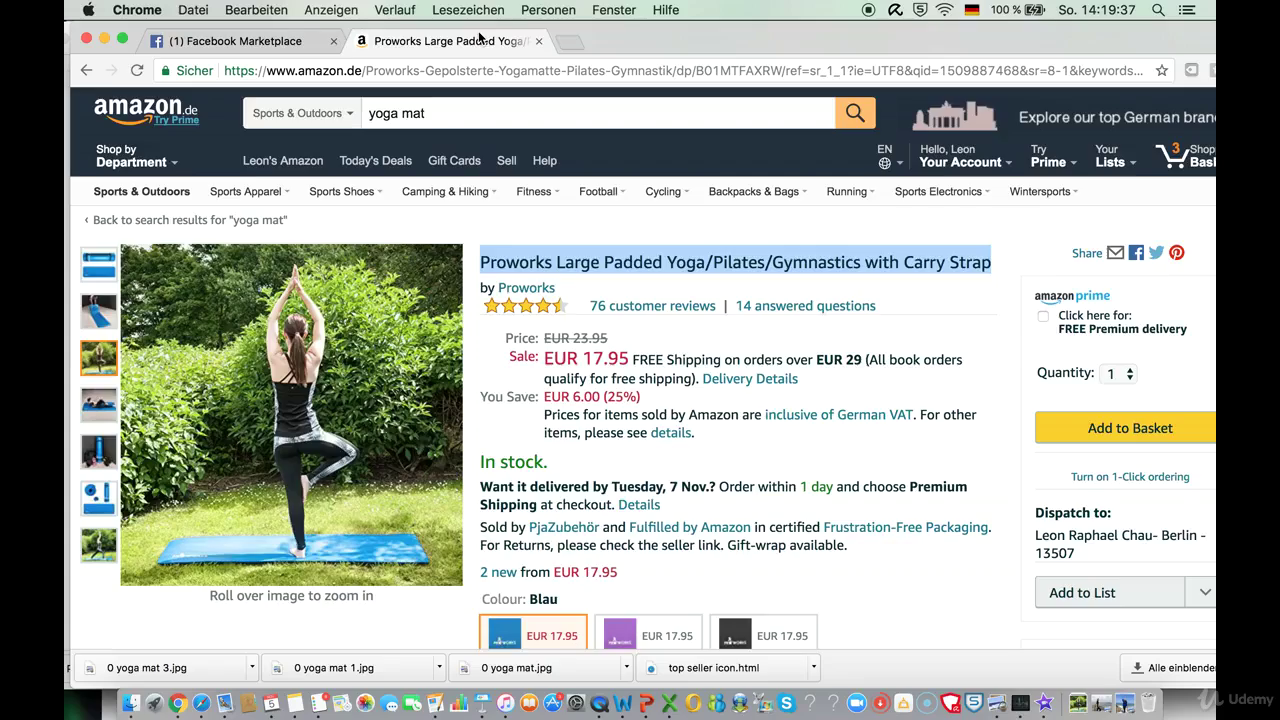
scroll(446, 400, "down", 15)
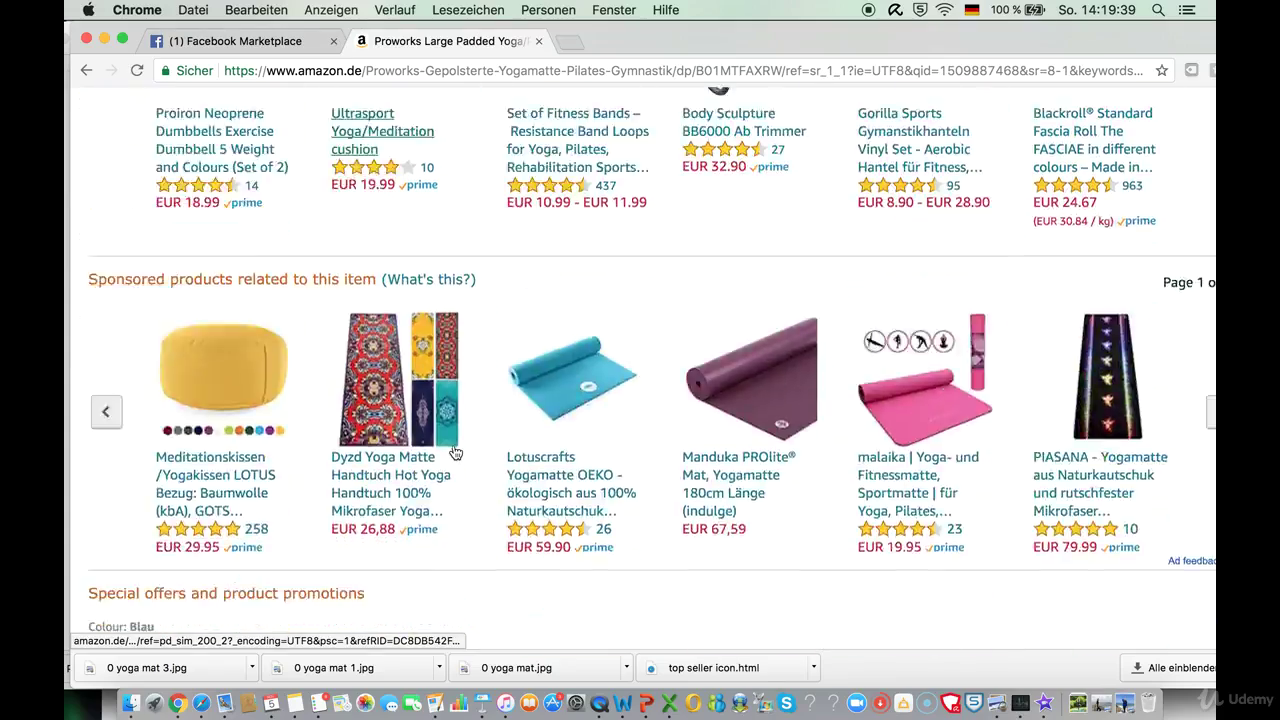
scroll(455, 453, "down", 10)
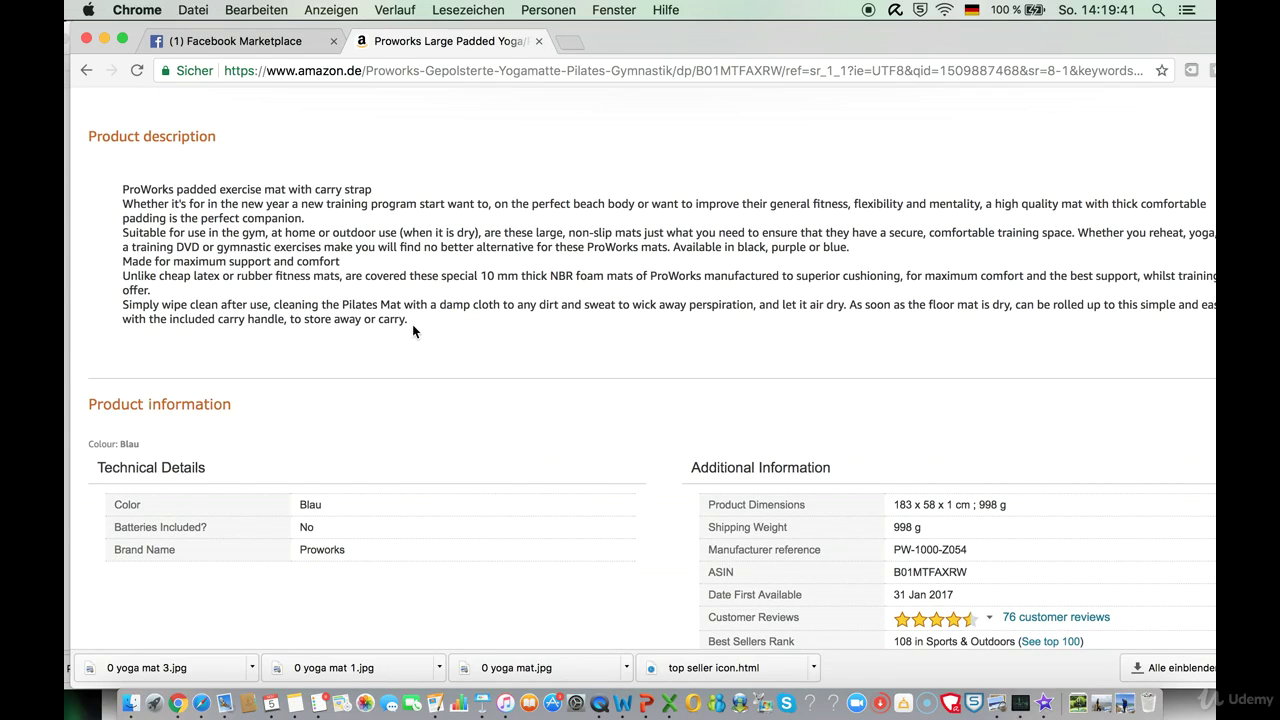
left_click_drag(412, 324, 101, 182)
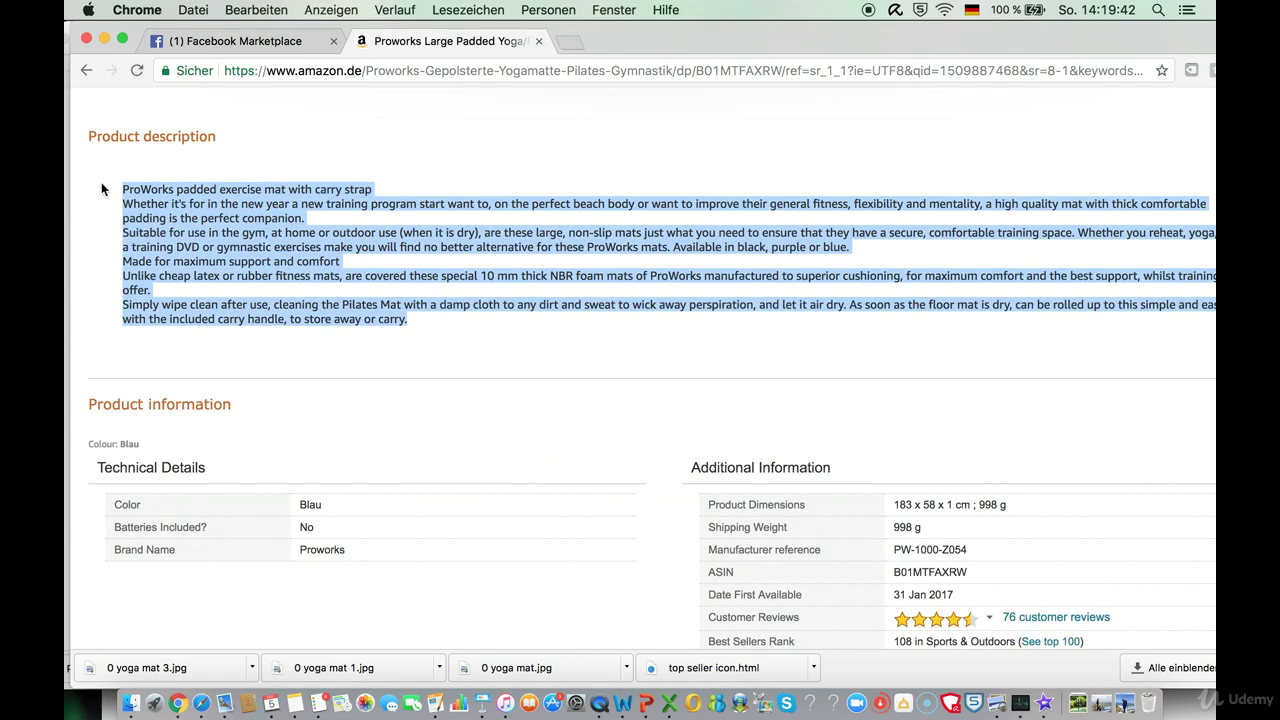
left_click(201, 41)
scroll(833, 390, "down", 3)
scroll(833, 390, "up", 3)
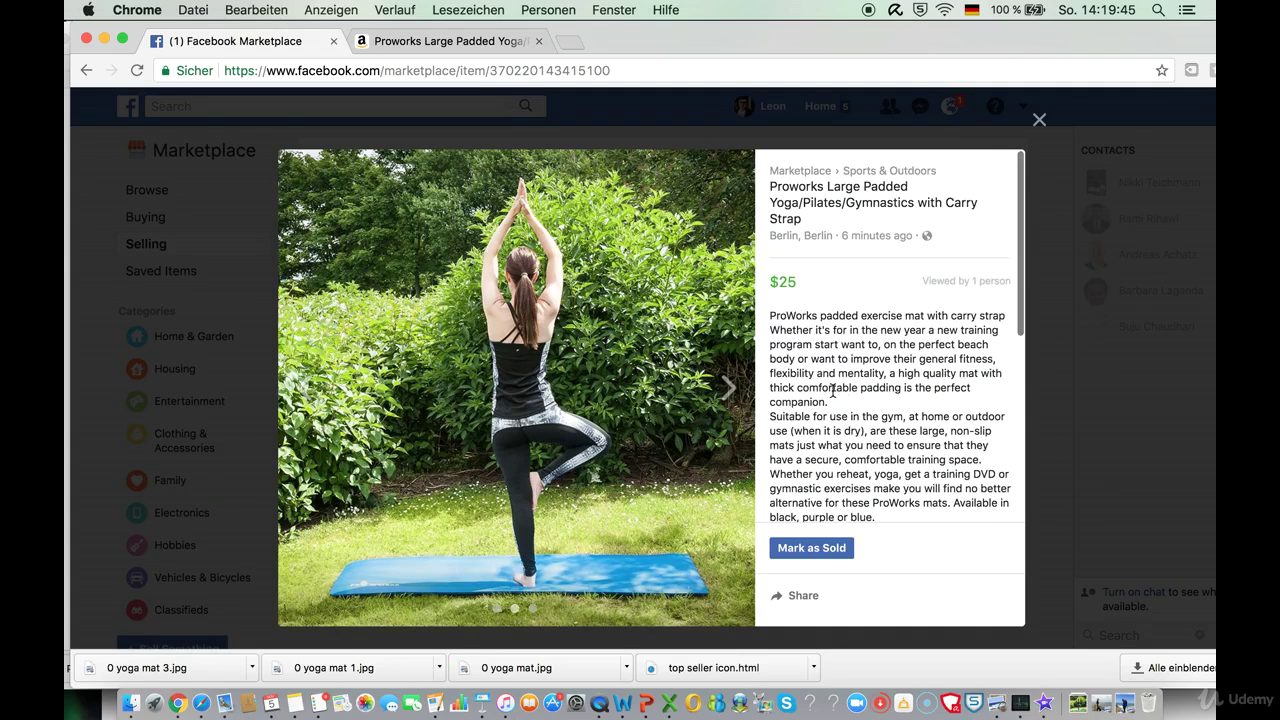
- View the Marketplace listing's location on the enlarged map, zoom out one level and close the map
scroll(829, 280, "down", 5)
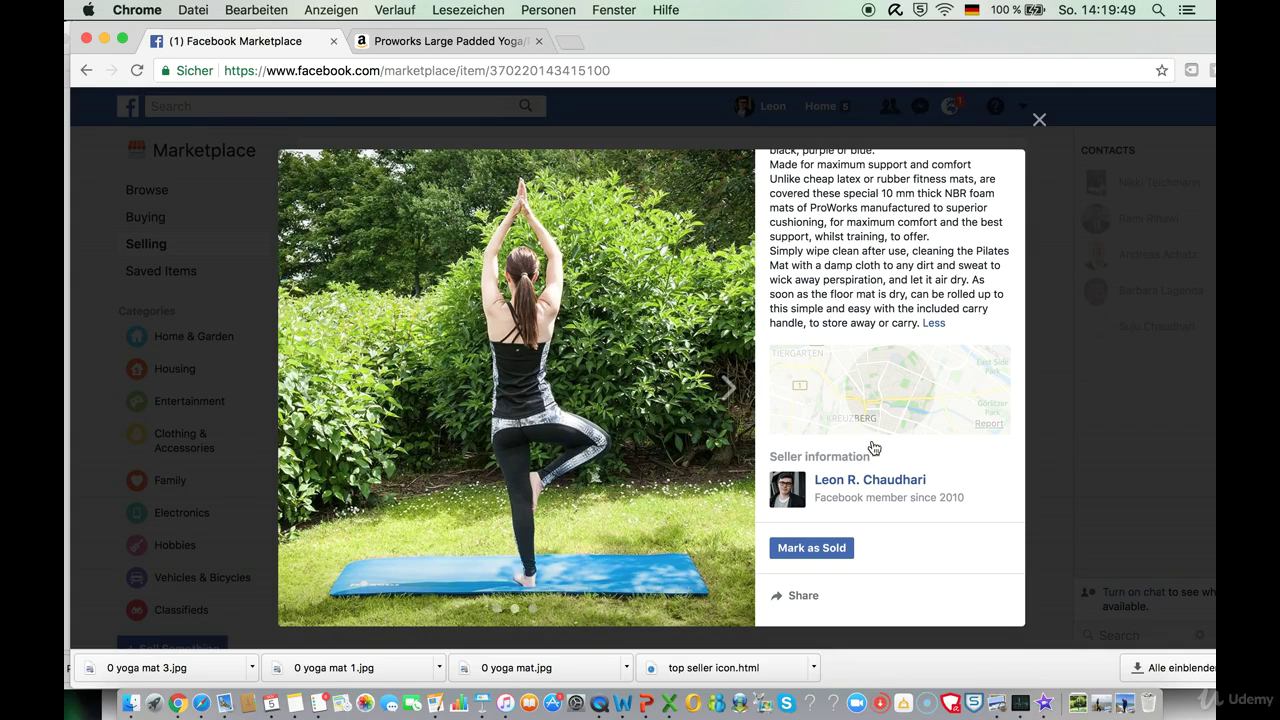
left_click(907, 403)
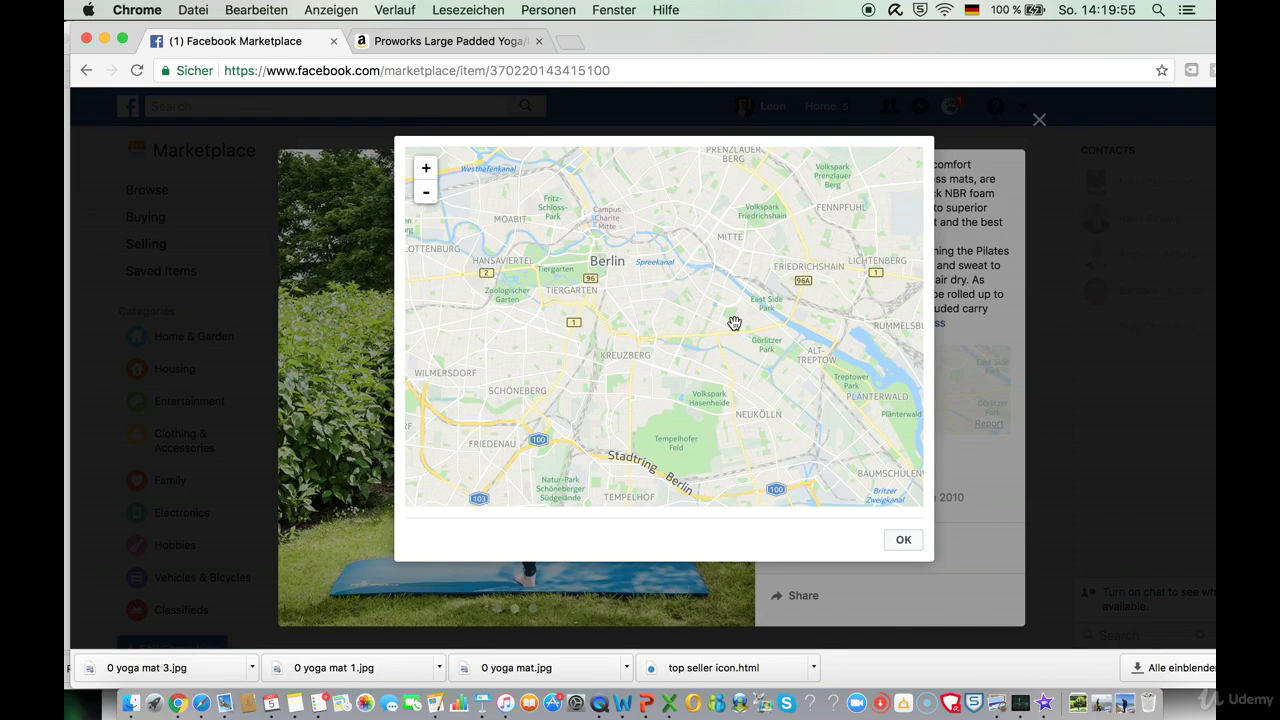
left_click(425, 192)
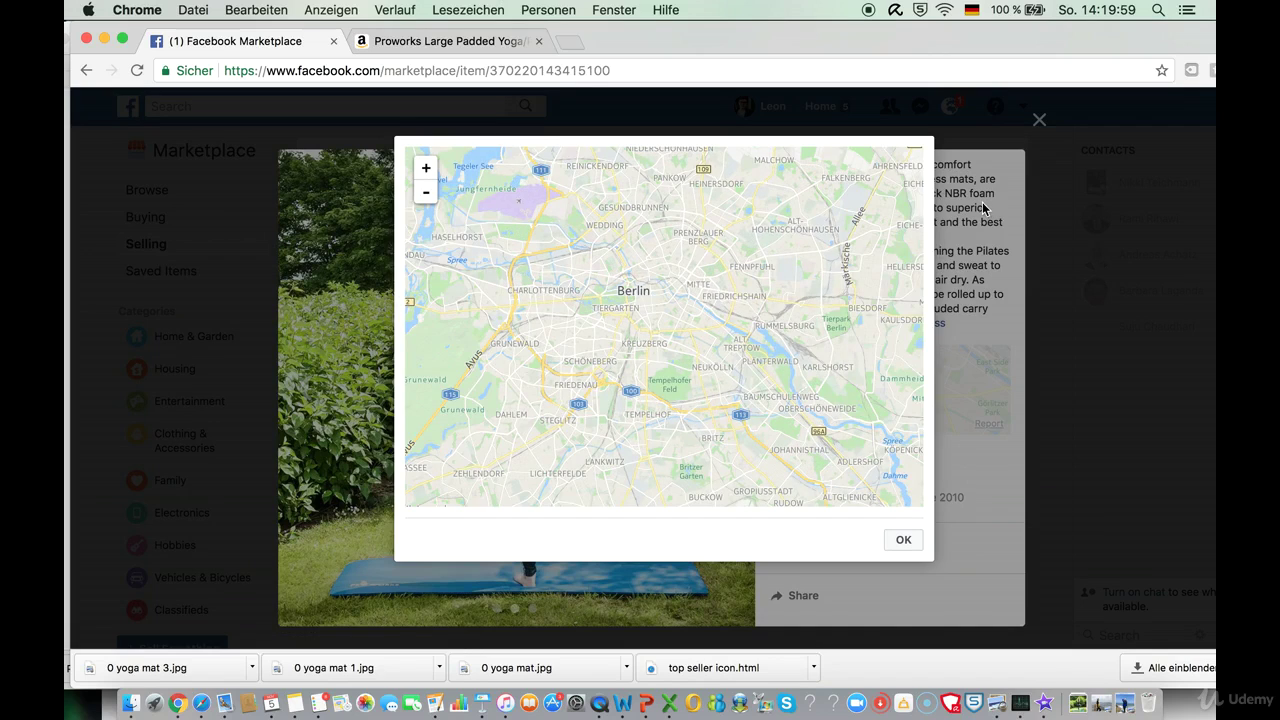
left_click(912, 540)
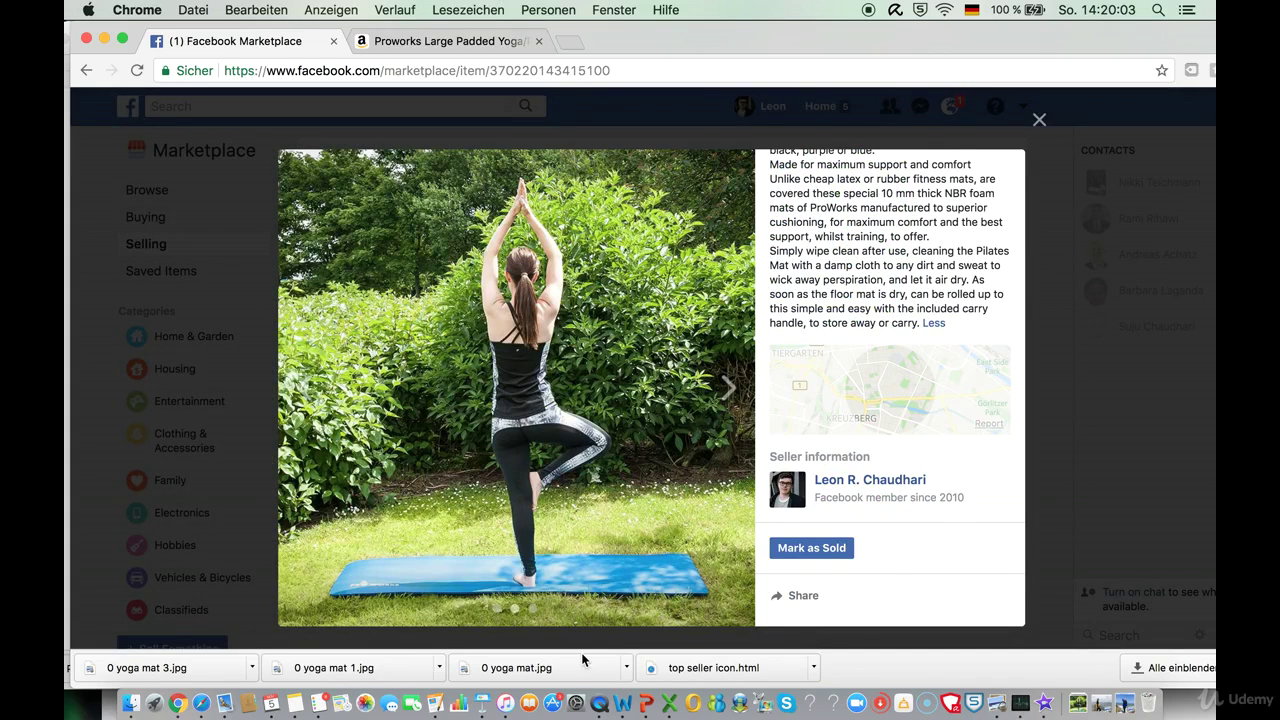
- Switch back to Excel and select the empty cell A4 under Identification number
left_click(669, 703)
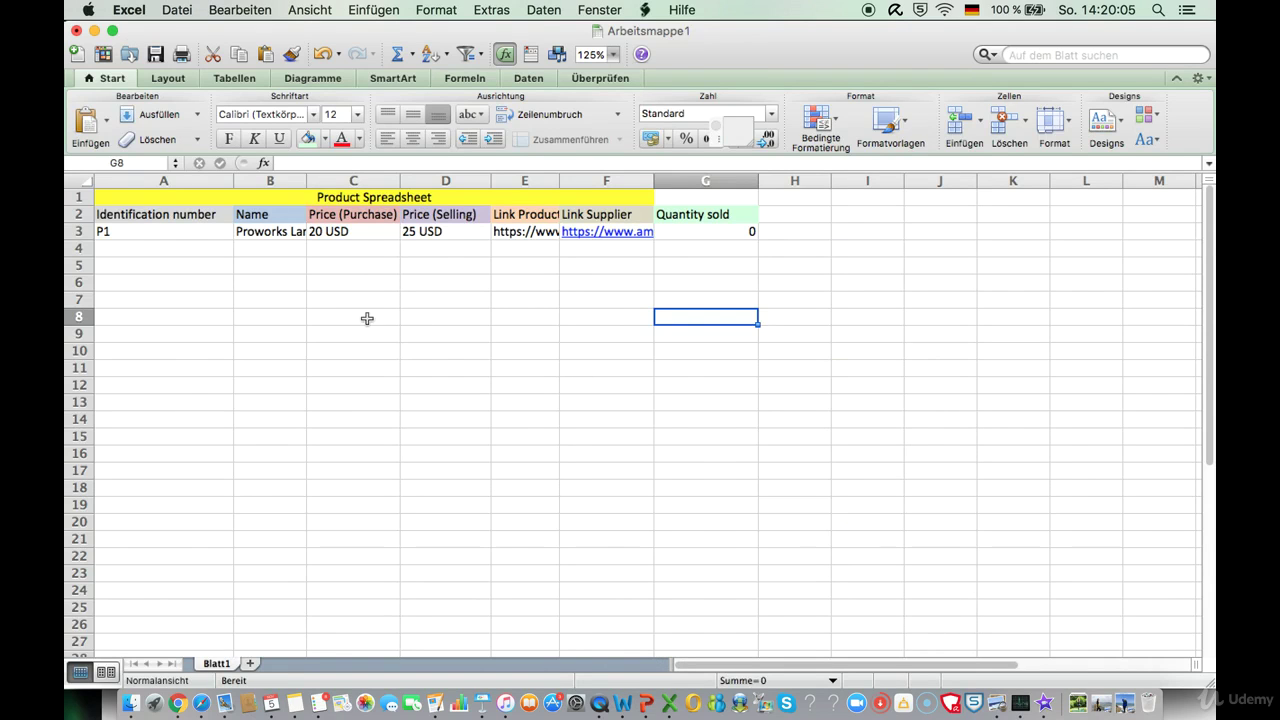
left_click(200, 248)
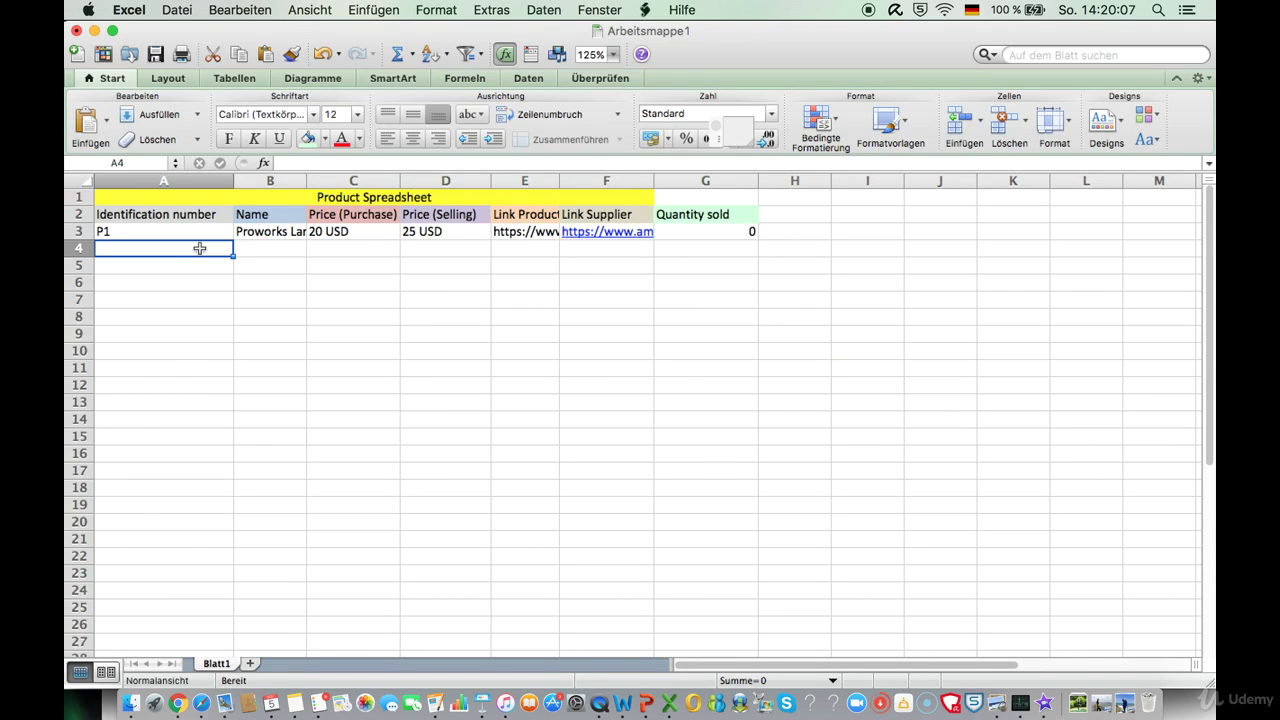